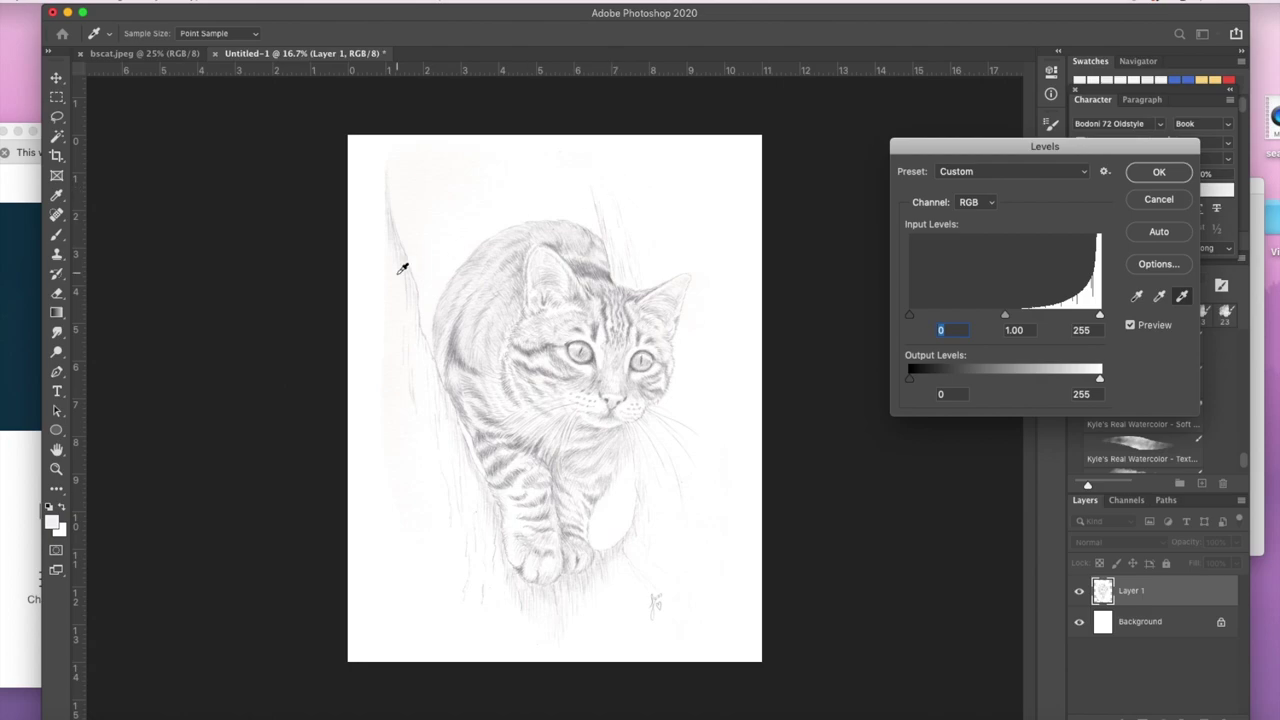
# - Darken the pencil drawing in Levels by setting the shadow input level to 62
pyautogui.moveTo(909, 316); pyautogui.dragTo(955, 322)
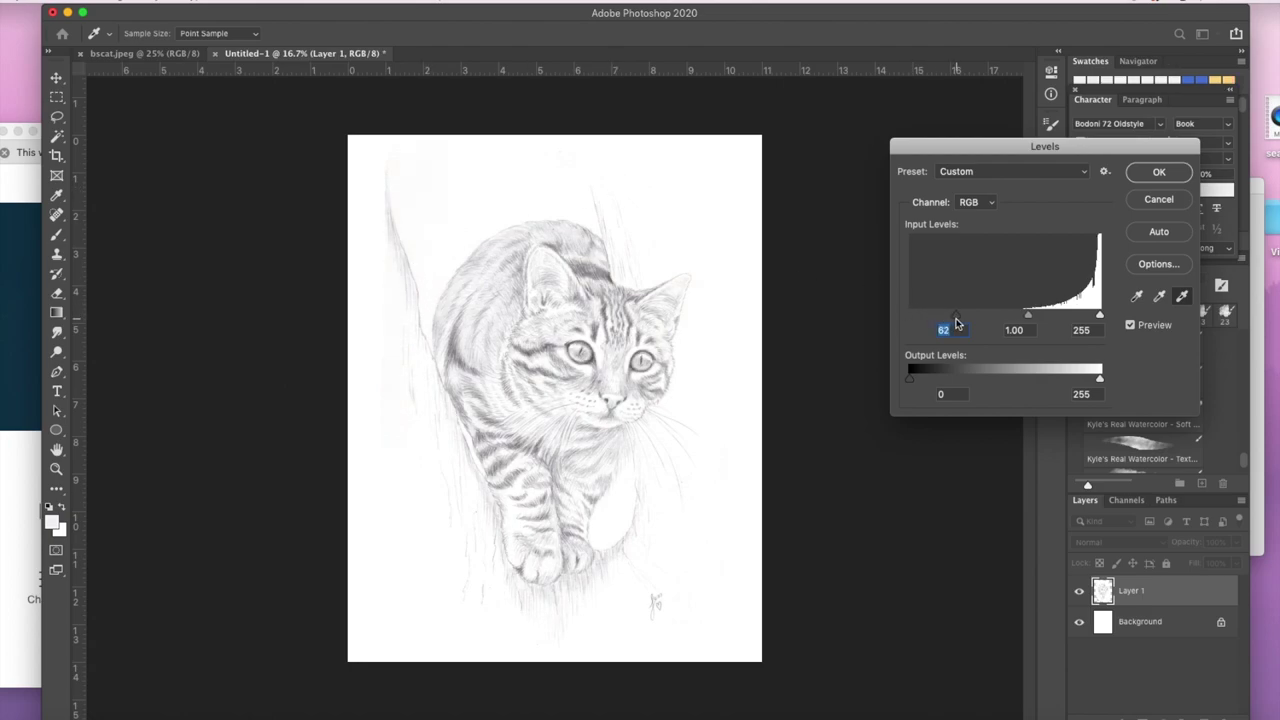
pyautogui.press('Return')
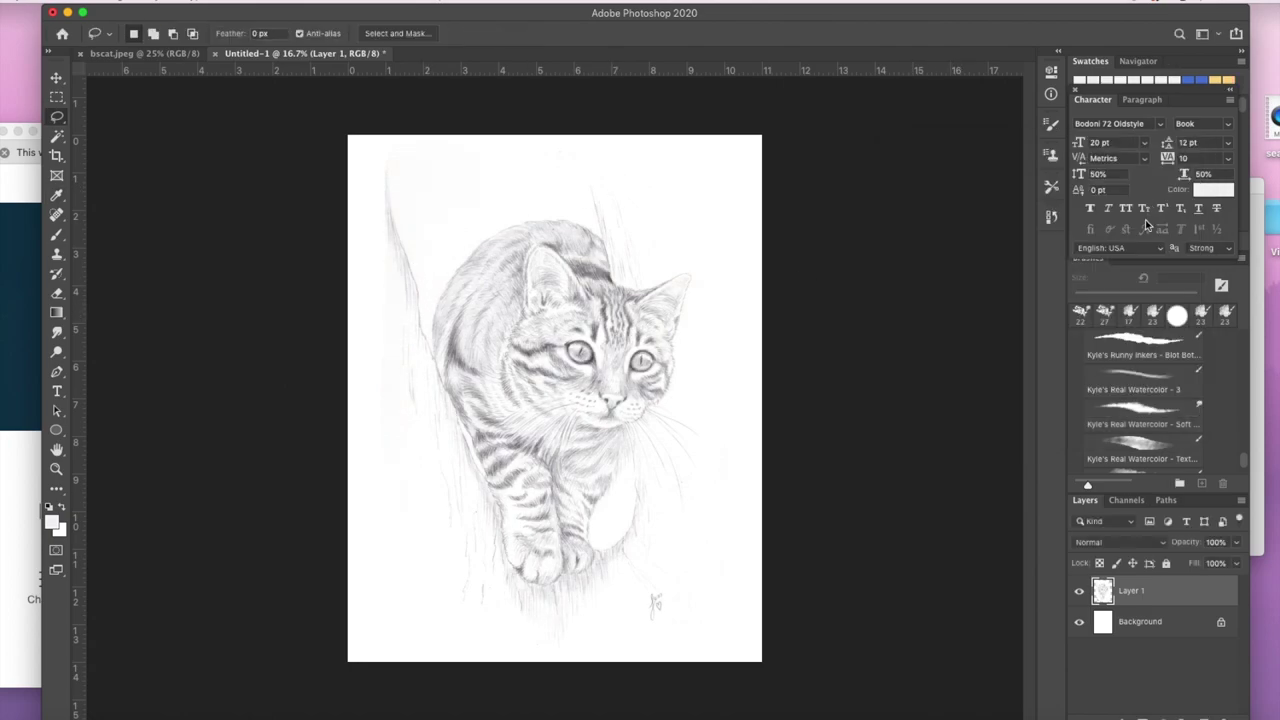
# - Set up a Soft Round eraser at 156 px with 66% opacity
pyautogui.click(57, 293)
pyautogui.click(150, 34)
pyautogui.click(132, 186)
pyautogui.moveTo(122, 78); pyautogui.dragTo(186, 80)
pyautogui.press('super+plus')
pyautogui.press('super+plus')
pyautogui.scroll(4, 353, 150)
pyautogui.hscroll(-3, 353, 150)
pyautogui.click(150, 34)
pyautogui.click(324, 34)
pyautogui.moveTo(326, 56); pyautogui.dragTo(302, 56)
# - Erase the faint scan marks in the blank paper along the drawing's left margin and inspect the other edges for leftovers
pyautogui.moveTo(369, 237); pyautogui.dragTo(400, 671)
pyautogui.scroll(-5, 405, 645)
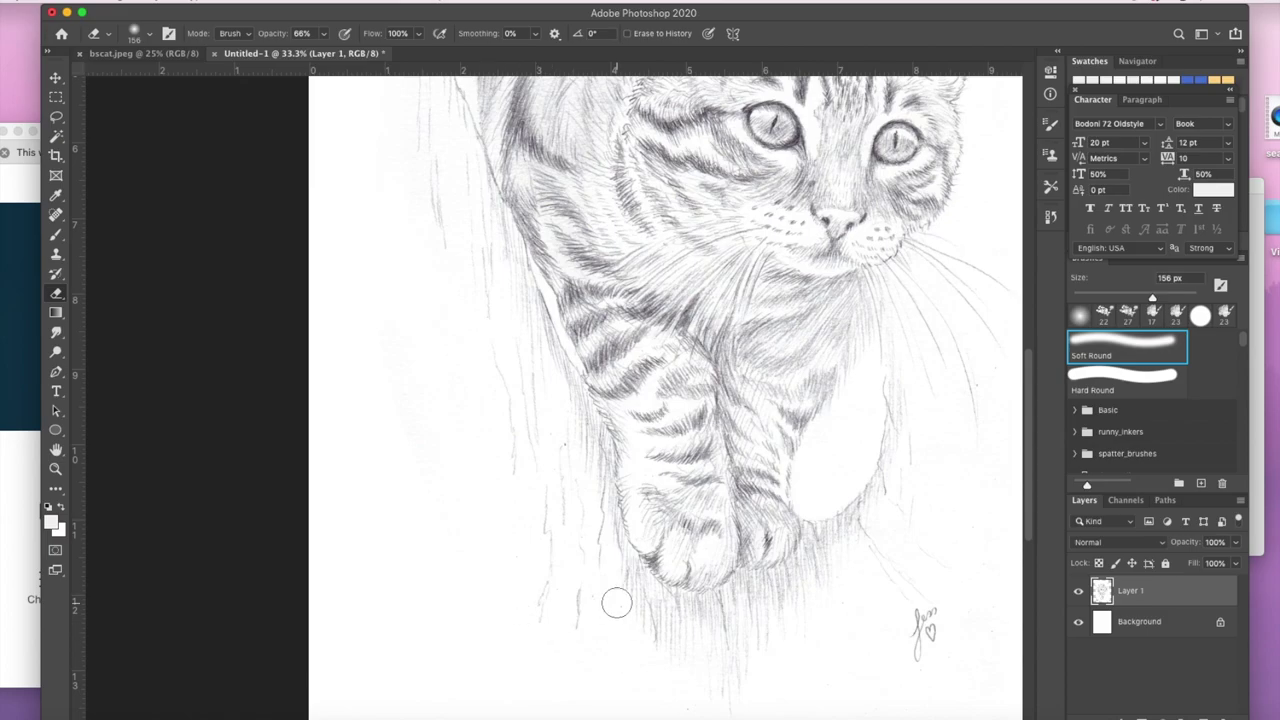
pyautogui.hscroll(4, 630, 596)
pyautogui.scroll(-2, 630, 596)
pyautogui.scroll(10, 743, 126)
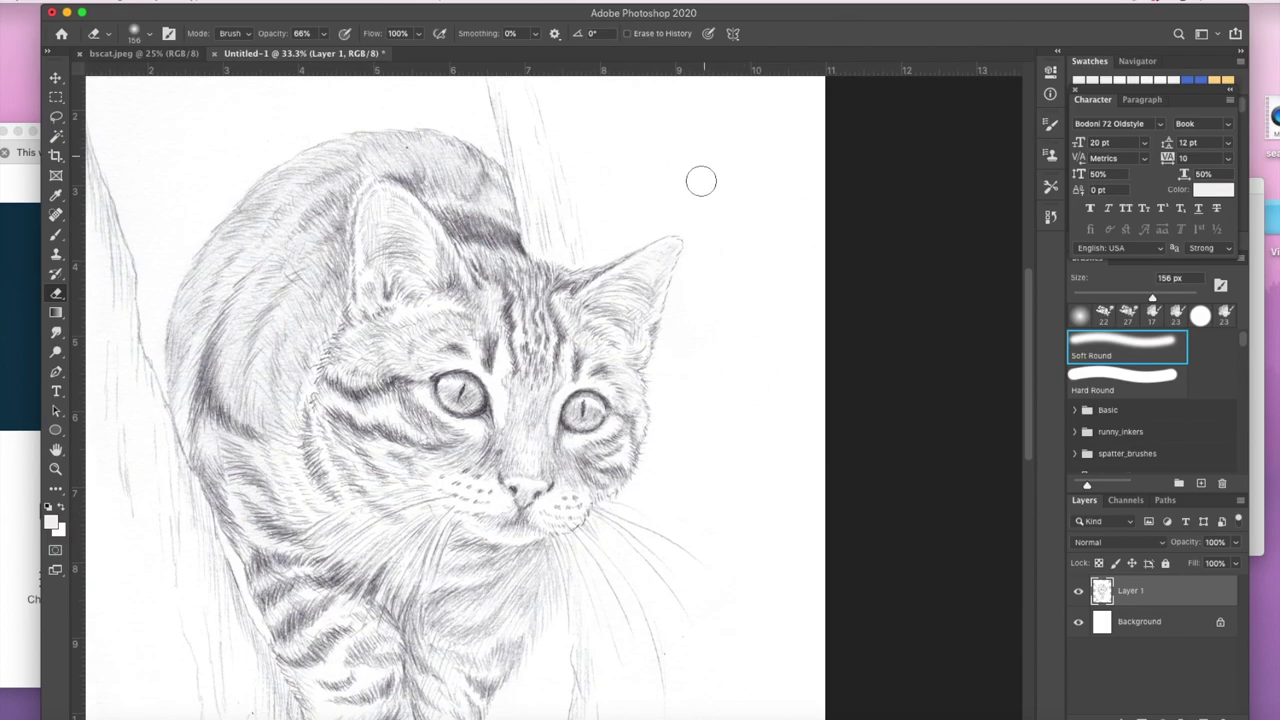
pyautogui.hscroll(-2, 731, 466)
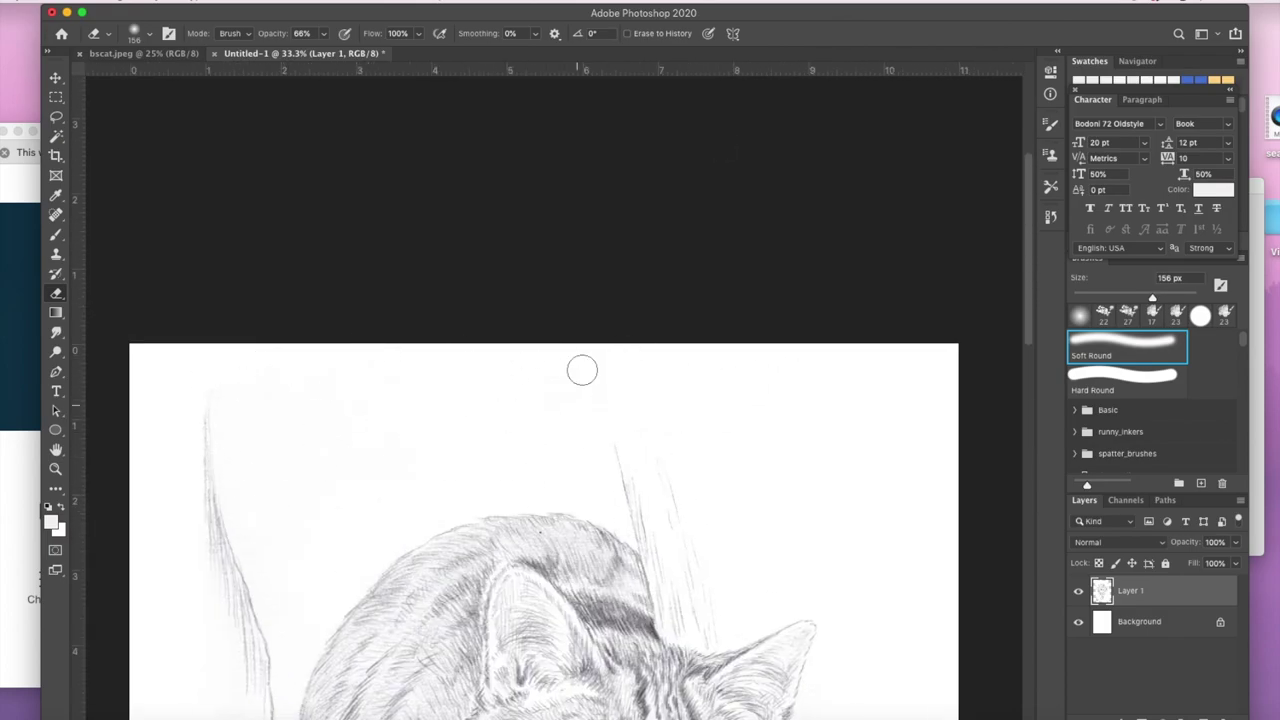
# - Rename Layer 1 as Drawing and change its blending mode so that colors beneath can show through
pyautogui.press('super+minus')
pyautogui.doubleClick(1131, 590)
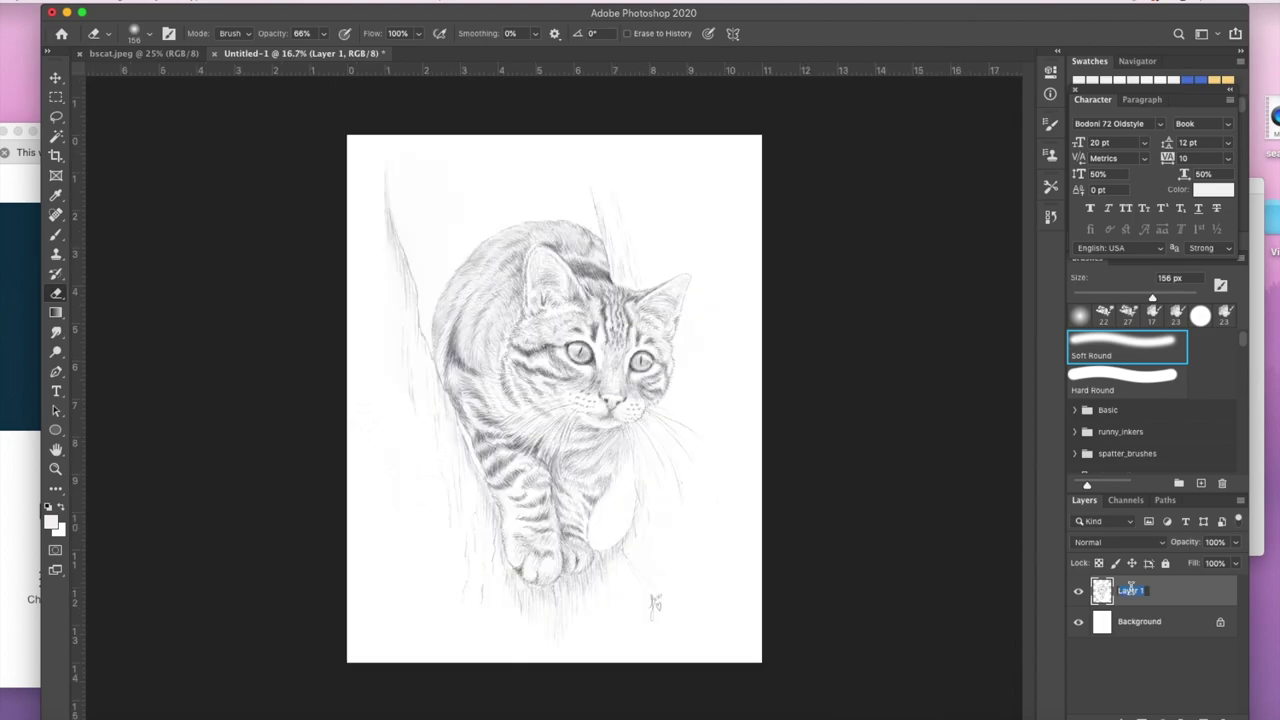
pyautogui.press('Return')
pyautogui.click(1118, 542)
pyautogui.click(1087, 583)
# - Add a new layer between Background and Drawing and name it color
pyautogui.click(1140, 622)
pyautogui.click(1202, 717)
pyautogui.doubleClick(1130, 622)
pyautogui.write('color')
pyautogui.press('Return')
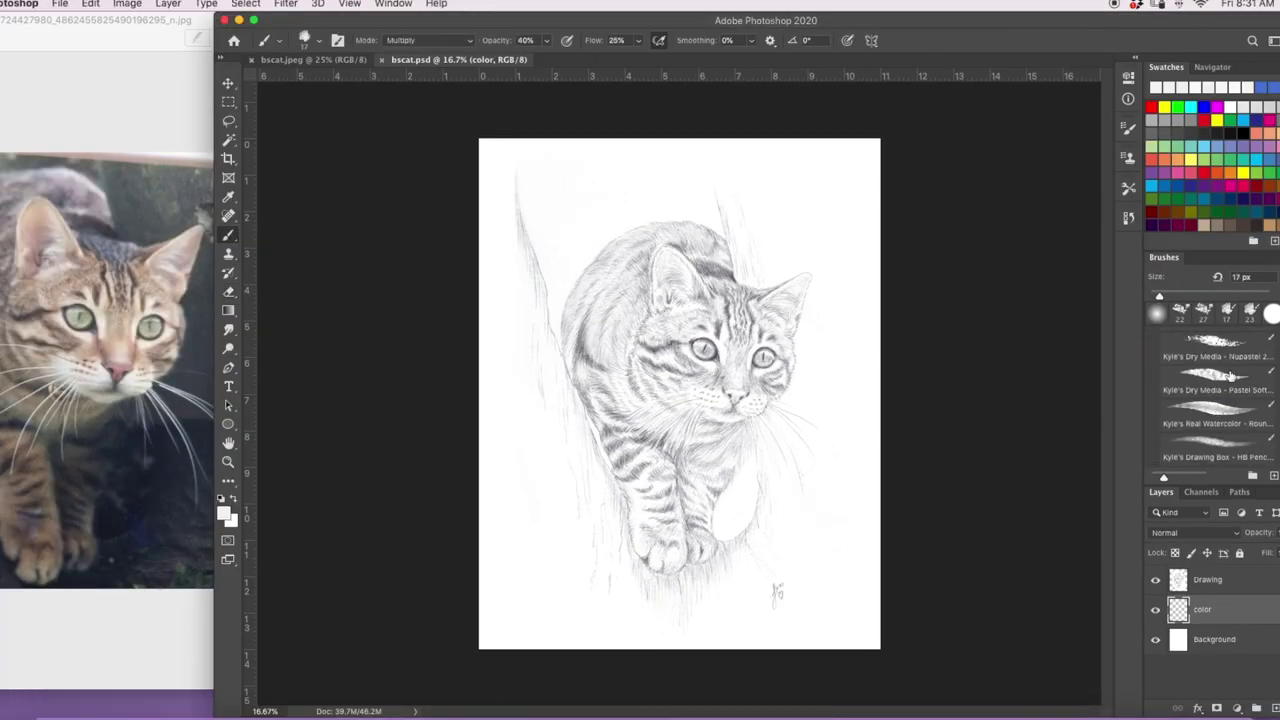
# - Choose a very pale foreground color and lay first strokes around the cat's nose with the 90 px Pastel Soft brush
pyautogui.click(227, 512)
pyautogui.moveTo(1130, 654); pyautogui.dragTo(1130, 650)
pyautogui.click(938, 486)
pyautogui.click(933, 485)
pyautogui.click(1258, 475)
pyautogui.moveTo(741, 413); pyautogui.dragTo(706, 389)
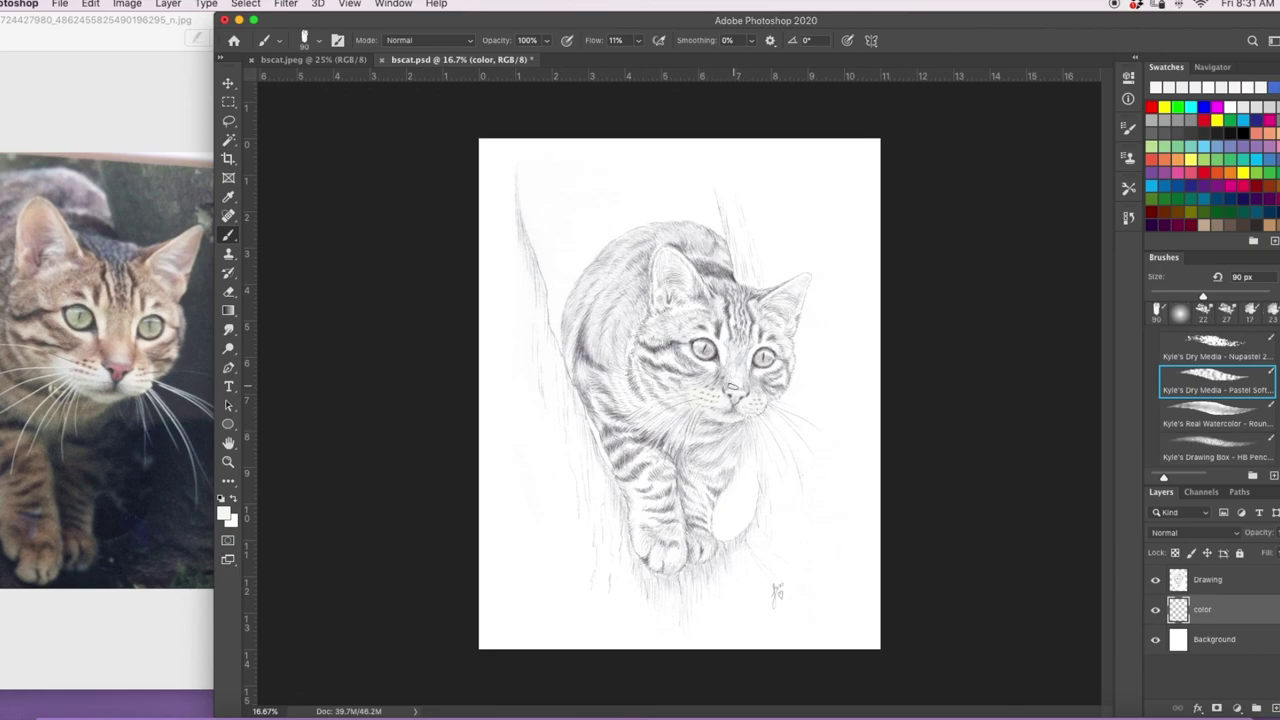
# - Set the brush flow to 100% and paint the cat's muzzle and cheeks with a newly picked pale tint
pyautogui.hotkey('shift', '0')
pyautogui.press('super+equal')
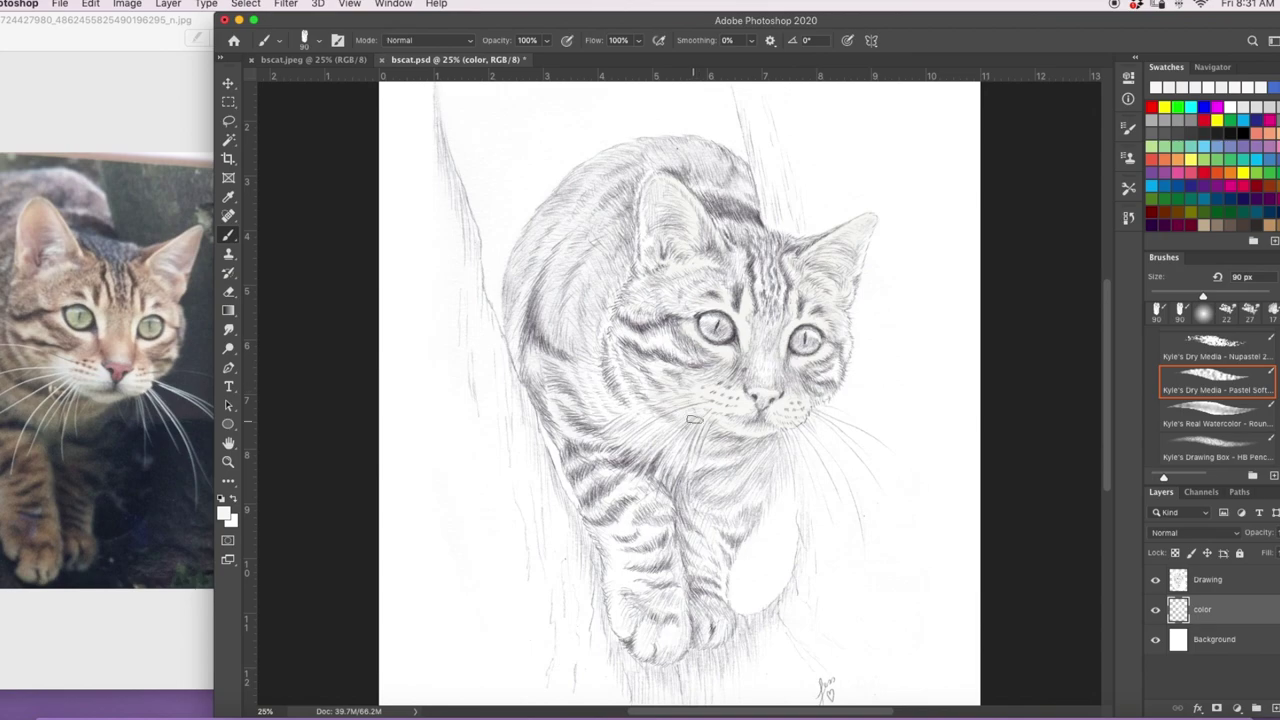
pyautogui.click(224, 513)
pyautogui.click(934, 487)
pyautogui.click(1258, 475)
pyautogui.moveTo(808, 411); pyautogui.dragTo(783, 425)
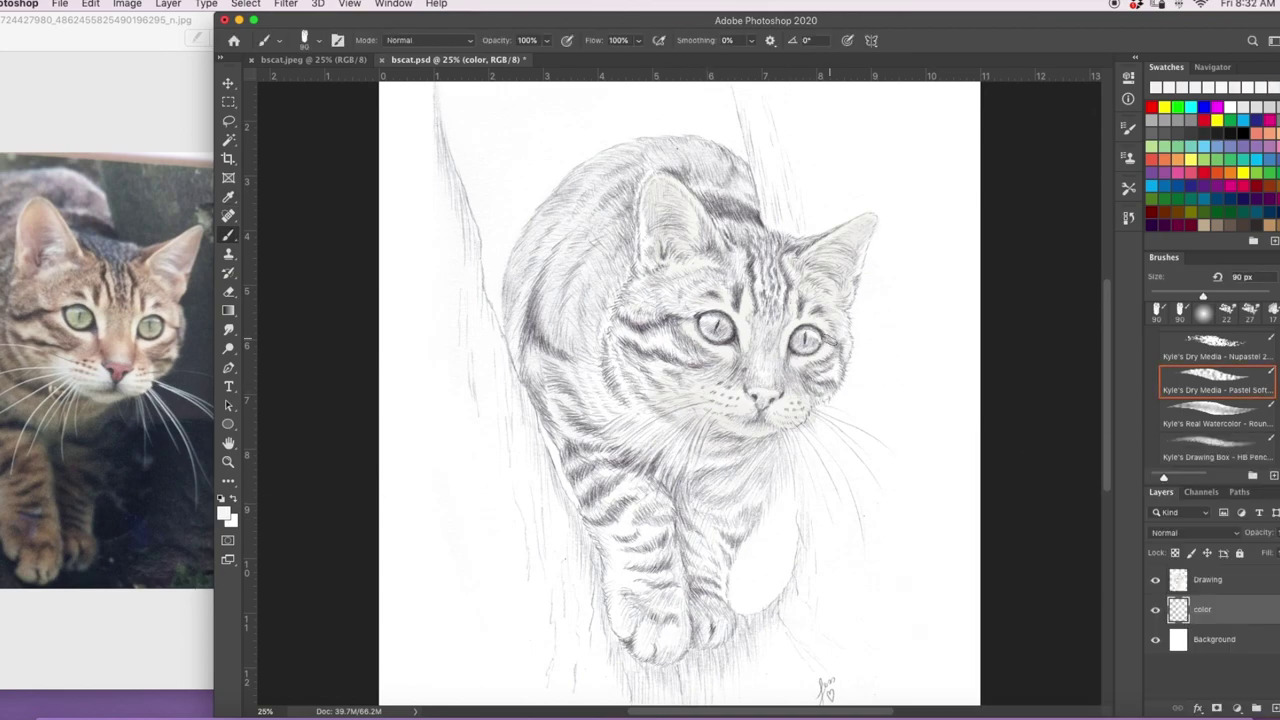
# - Pick a pale peach color and paint it around the cat's eyes and bridge of the nose
pyautogui.click(224, 513)
pyautogui.click(1128, 654)
pyautogui.click(935, 486)
pyautogui.click(1257, 475)
pyautogui.moveTo(746, 342); pyautogui.dragTo(747, 307)
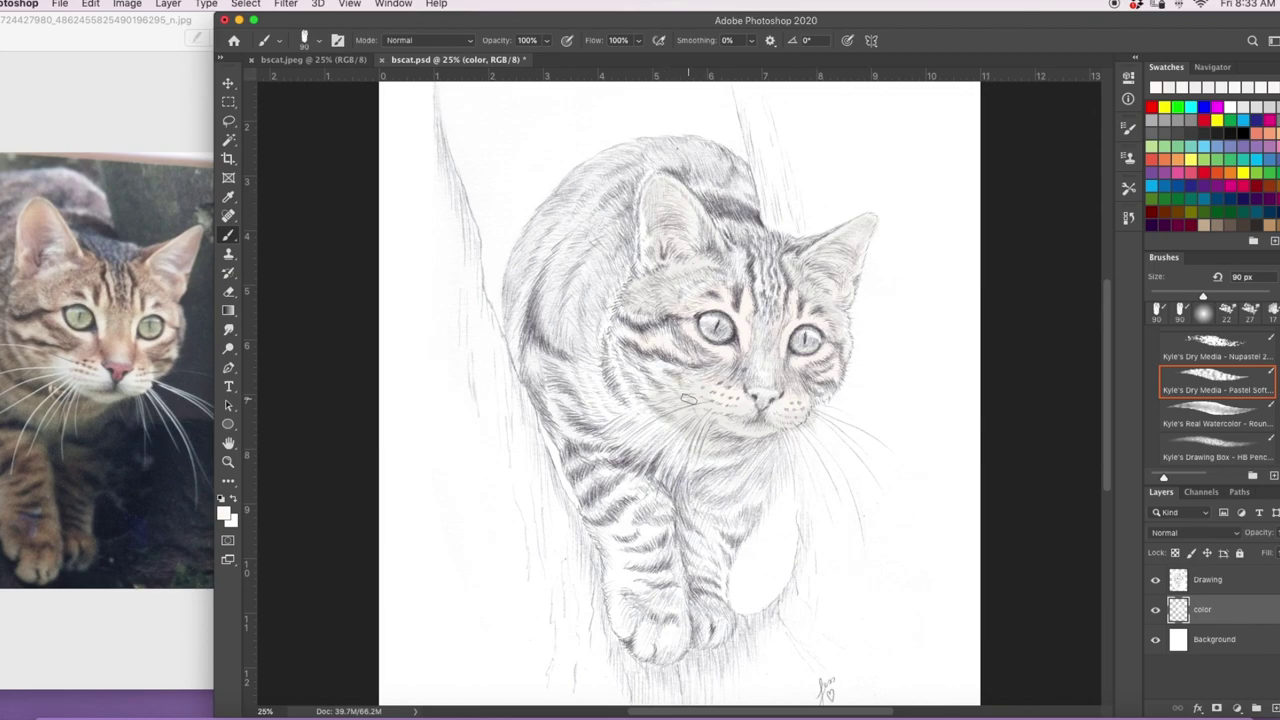
# - Switch the brush mode to Multiply and build up a peach tone over the cat's face and nose
pyautogui.click(428, 40)
pyautogui.click(420, 134)
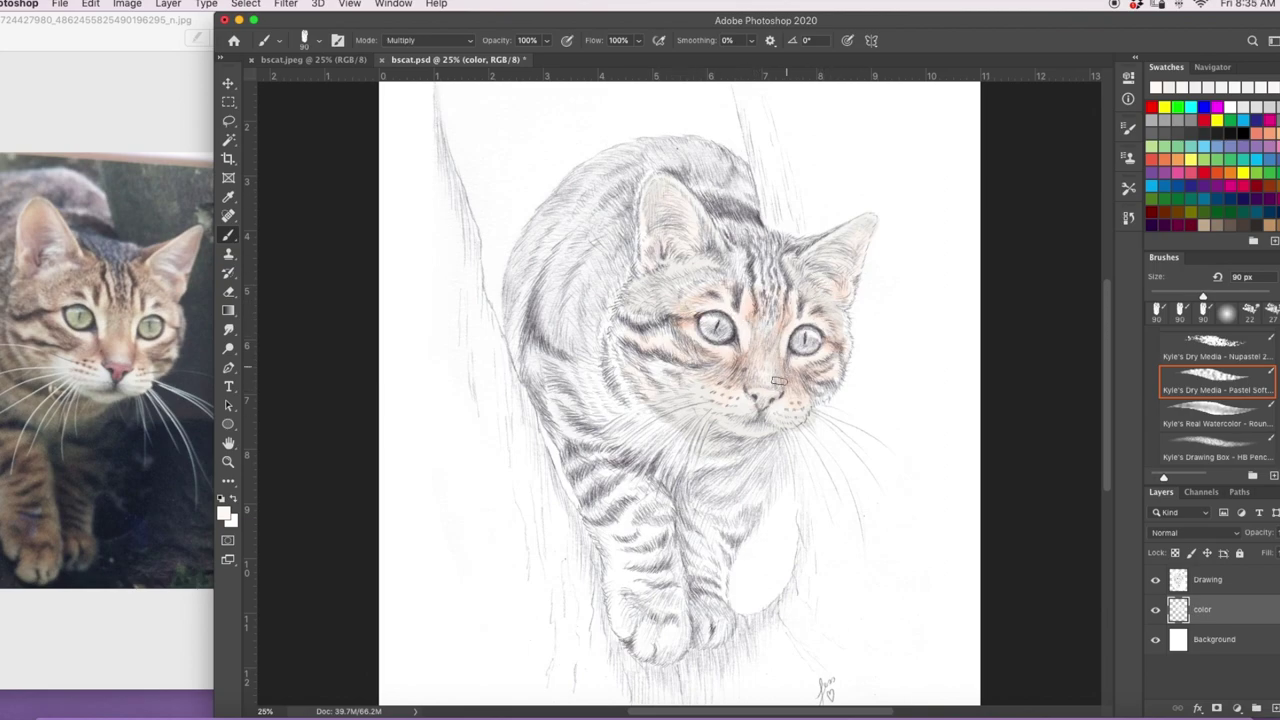
pyautogui.moveTo(766, 411); pyautogui.dragTo(772, 394)
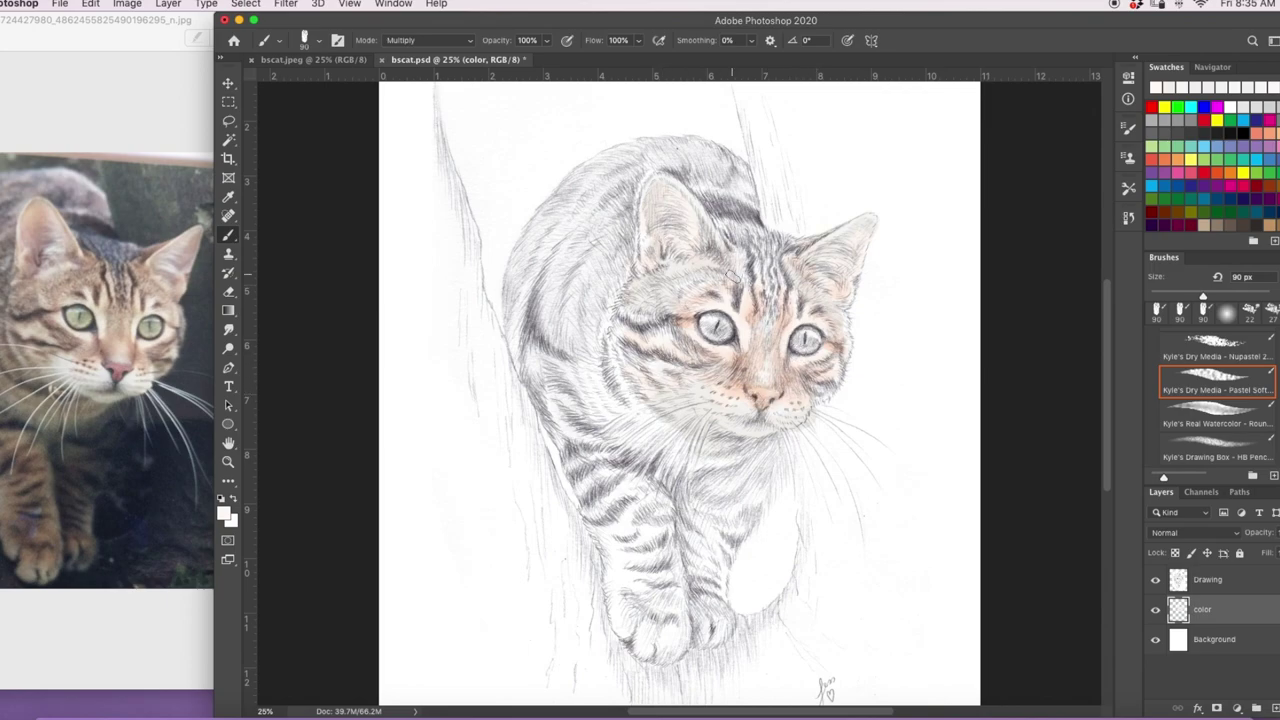
# - Pick a new foreground color and brush orange-brown fur tones over the cat's forehead, cheeks and eye surrounds
pyautogui.click(223, 513)
pyautogui.moveTo(752, 316)
pyautogui.mouseDown()
pyautogui.moveTo(760, 368)
pyautogui.moveTo(765, 330)
pyautogui.moveTo(783, 378)
pyautogui.moveTo(845, 356)
pyautogui.mouseUp()
pyautogui.moveTo(685, 340)
pyautogui.mouseDown()
pyautogui.moveTo(655, 332)
pyautogui.moveTo(748, 376)
pyautogui.mouseUp()
pyautogui.moveTo(650, 350)
pyautogui.mouseDown()
pyautogui.moveTo(643, 370)
pyautogui.moveTo(800, 240)
pyautogui.moveTo(697, 274)
pyautogui.moveTo(735, 290)
pyautogui.moveTo(795, 268)
pyautogui.moveTo(840, 339)
pyautogui.mouseUp()
pyautogui.moveTo(640, 285)
pyautogui.mouseDown()
pyautogui.moveTo(630, 315)
pyautogui.moveTo(690, 290)
pyautogui.moveTo(635, 335)
pyautogui.moveTo(660, 410)
pyautogui.moveTo(645, 370)
pyautogui.moveTo(690, 340)
pyautogui.moveTo(640, 305)
pyautogui.moveTo(688, 303)
pyautogui.moveTo(738, 275)
pyautogui.moveTo(722, 240)
pyautogui.moveTo(710, 290)
pyautogui.moveTo(795, 265)
pyautogui.moveTo(805, 305)
pyautogui.moveTo(825, 305)
pyautogui.moveTo(832, 370)
pyautogui.moveTo(771, 412)
pyautogui.moveTo(625, 326)
pyautogui.moveTo(700, 358)
pyautogui.mouseUp()
pyautogui.moveTo(622, 365)
pyautogui.mouseDown()
pyautogui.moveTo(680, 375)
pyautogui.moveTo(720, 405)
pyautogui.moveTo(766, 250)
pyautogui.moveTo(730, 232)
pyautogui.moveTo(790, 240)
pyautogui.moveTo(768, 250)
pyautogui.moveTo(770, 320)
pyautogui.moveTo(756, 300)
pyautogui.mouseUp()
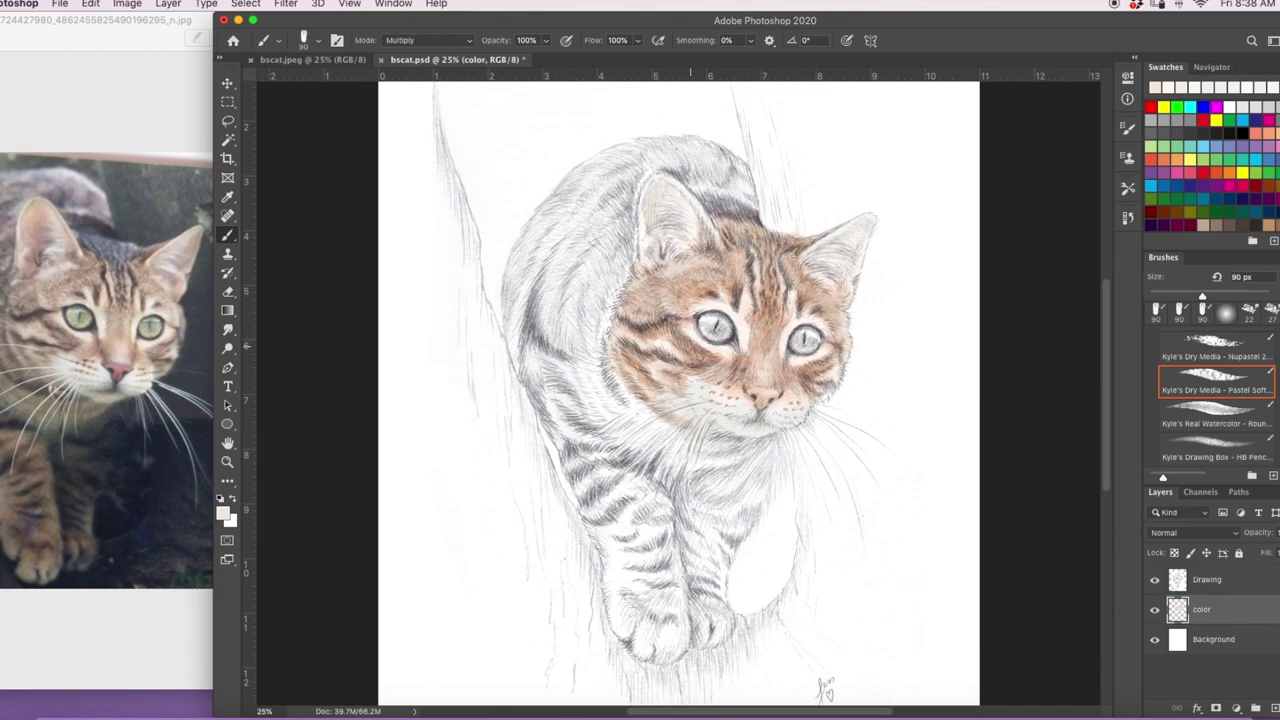
# - Paint warm beige and tan fur over the cat's back, chest, front legs and paws
pyautogui.moveTo(600, 470)
pyautogui.mouseDown()
pyautogui.moveTo(658, 497)
pyautogui.moveTo(616, 585)
pyautogui.moveTo(624, 636)
pyautogui.moveTo(692, 645)
pyautogui.moveTo(698, 482)
pyautogui.moveTo(725, 549)
pyautogui.moveTo(739, 485)
pyautogui.moveTo(784, 438)
pyautogui.moveTo(588, 480)
pyautogui.moveTo(522, 291)
pyautogui.moveTo(586, 378)
pyautogui.moveTo(619, 270)
pyautogui.moveTo(568, 227)
pyautogui.moveTo(542, 227)
pyautogui.moveTo(590, 176)
pyautogui.moveTo(596, 256)
pyautogui.moveTo(623, 187)
pyautogui.moveTo(665, 146)
pyautogui.moveTo(659, 161)
pyautogui.moveTo(700, 148)
pyautogui.mouseUp()
pyautogui.click(226, 517)
pyautogui.click(1128, 652)
pyautogui.click(1257, 477)
pyautogui.moveTo(602, 436)
pyautogui.mouseDown()
pyautogui.moveTo(684, 460)
pyautogui.moveTo(690, 420)
pyautogui.moveTo(716, 433)
pyautogui.moveTo(650, 480)
pyautogui.moveTo(620, 480)
pyautogui.moveTo(630, 520)
pyautogui.moveTo(617, 563)
pyautogui.moveTo(658, 540)
pyautogui.moveTo(620, 478)
pyautogui.moveTo(567, 430)
pyautogui.moveTo(555, 392)
pyautogui.mouseUp()
pyautogui.moveTo(625, 605)
pyautogui.mouseDown()
pyautogui.moveTo(663, 651)
pyautogui.moveTo(676, 632)
pyautogui.moveTo(670, 583)
pyautogui.moveTo(652, 505)
pyautogui.moveTo(621, 520)
pyautogui.moveTo(590, 452)
pyautogui.moveTo(707, 545)
pyautogui.moveTo(720, 614)
pyautogui.moveTo(687, 519)
pyautogui.moveTo(761, 480)
pyautogui.moveTo(701, 566)
pyautogui.moveTo(717, 613)
pyautogui.moveTo(655, 621)
pyautogui.moveTo(635, 525)
pyautogui.moveTo(610, 488)
pyautogui.moveTo(650, 537)
pyautogui.moveTo(639, 617)
pyautogui.moveTo(521, 361)
pyautogui.moveTo(652, 198)
pyautogui.moveTo(654, 229)
pyautogui.moveTo(702, 225)
pyautogui.mouseUp()
pyautogui.moveTo(812, 262)
pyautogui.mouseDown()
pyautogui.moveTo(852, 252)
pyautogui.moveTo(834, 270)
pyautogui.mouseUp()
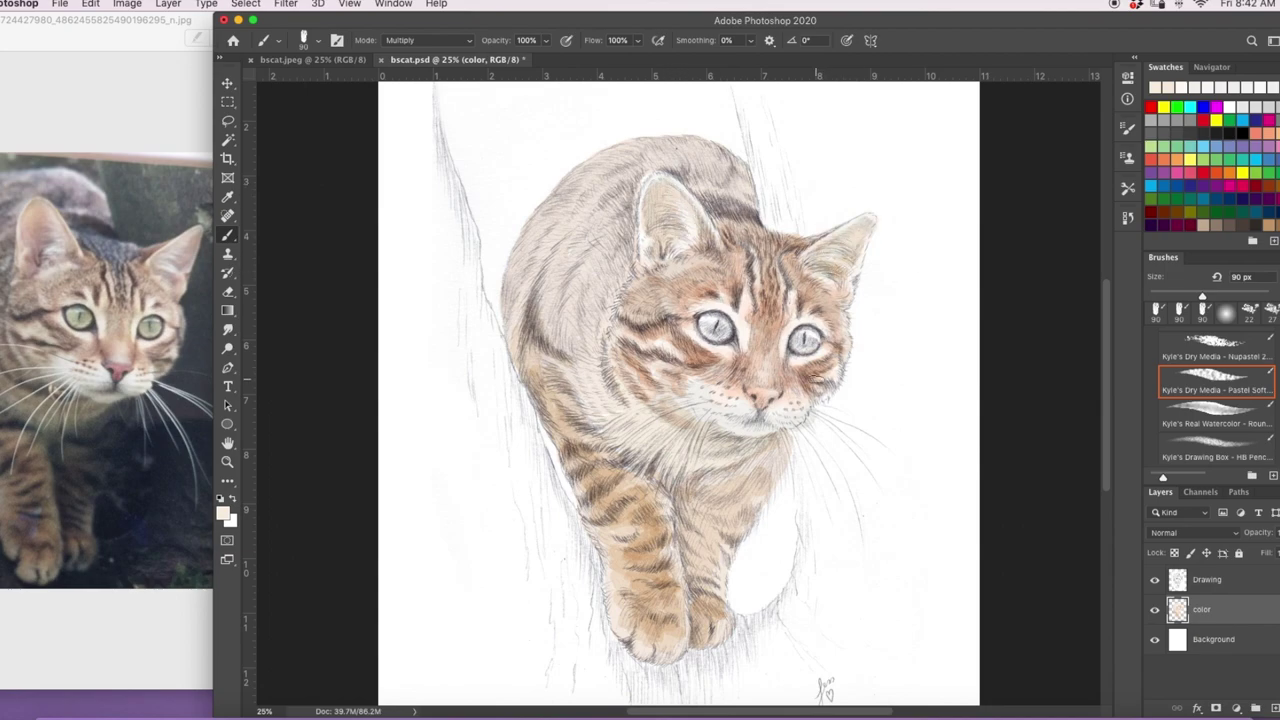
pyautogui.moveTo(588, 268); pyautogui.dragTo(606, 198)
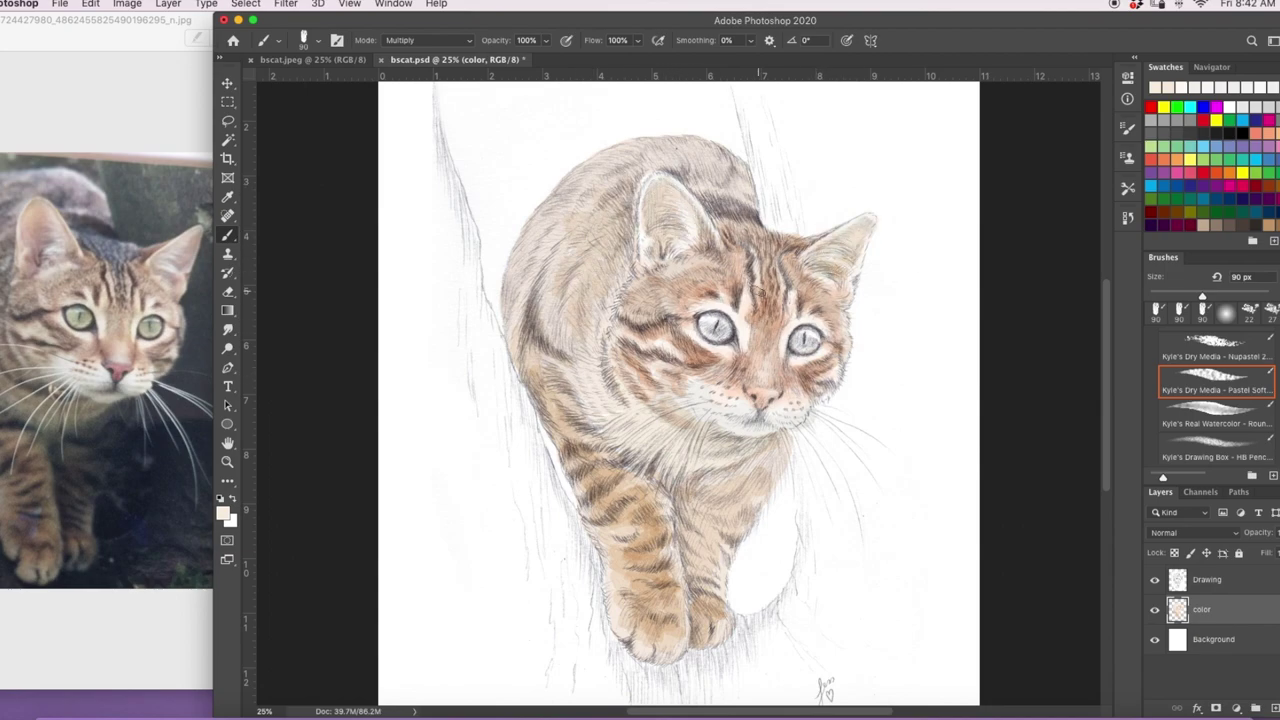
# - Deepen the warm tones on the ears, forehead and cheeks, and save the document
pyautogui.moveTo(816, 280); pyautogui.dragTo(828, 304)
pyautogui.moveTo(683, 270); pyautogui.dragTo(706, 249)
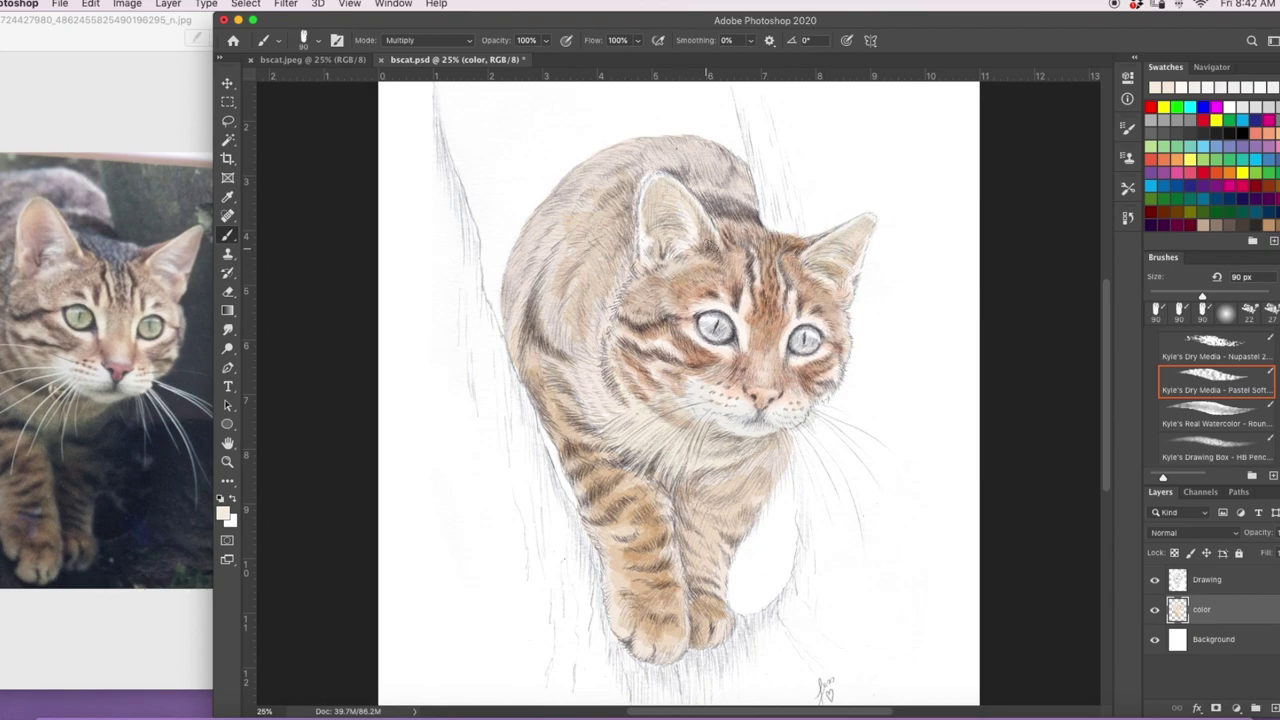
pyautogui.moveTo(705, 295); pyautogui.dragTo(737, 260)
pyautogui.moveTo(640, 306); pyautogui.dragTo(642, 286)
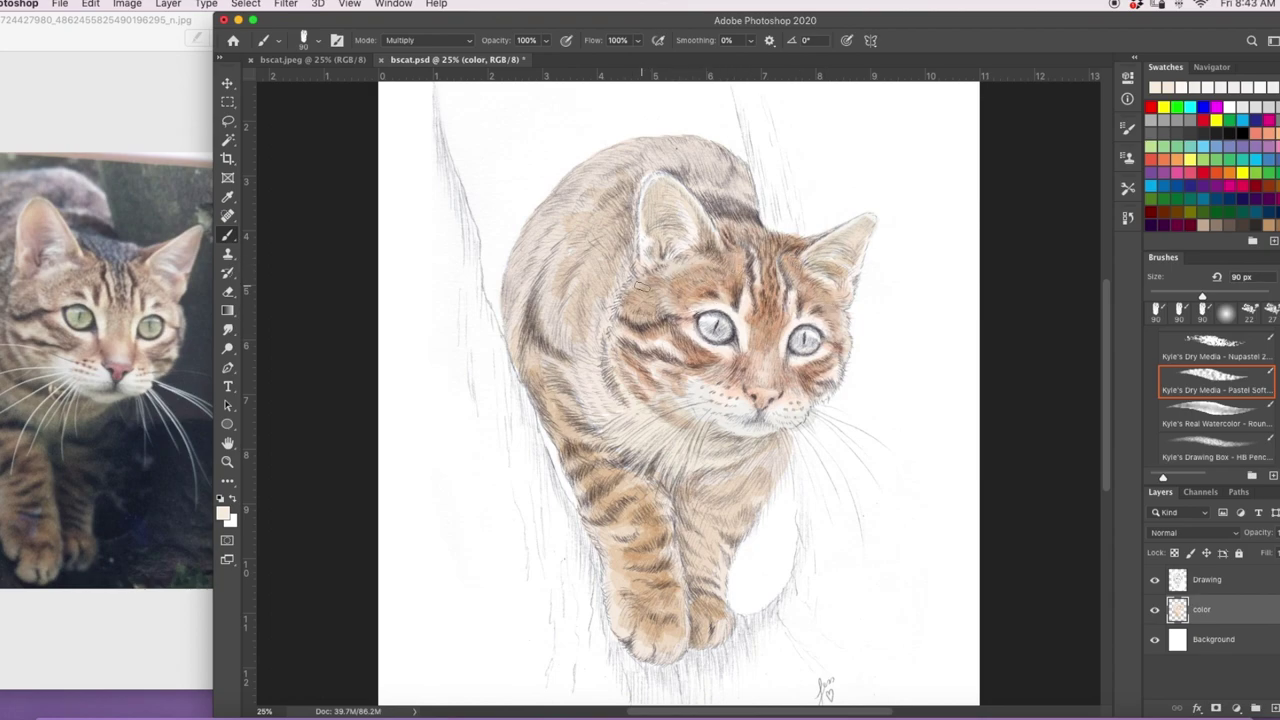
pyautogui.moveTo(681, 347)
pyautogui.mouseDown()
pyautogui.moveTo(628, 365)
pyautogui.moveTo(698, 359)
pyautogui.moveTo(793, 395)
pyautogui.mouseUp()
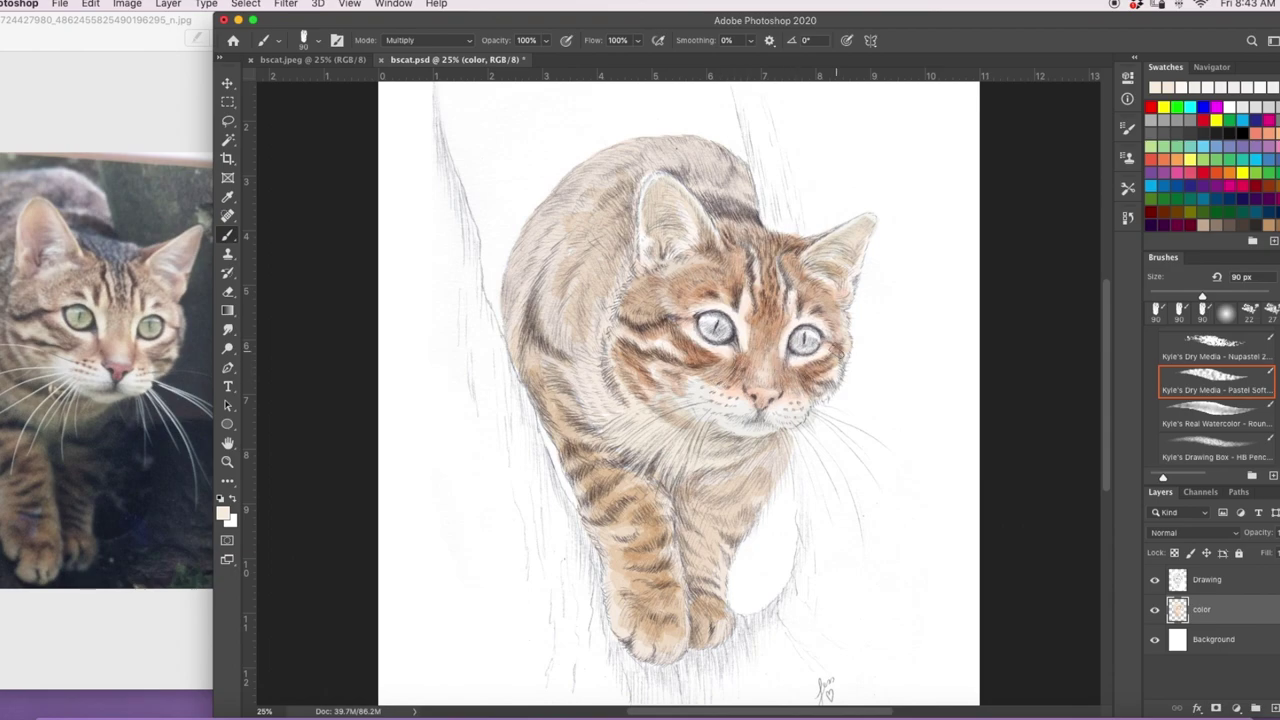
pyautogui.press('super+s')
# - Choose a pale pink, reduce the brush to 47 px and tint the inside of both ears
pyautogui.click(226, 515)
pyautogui.click(1131, 658)
pyautogui.click(1257, 475)
pyautogui.click(300, 38)
pyautogui.moveTo(649, 248); pyautogui.dragTo(659, 197)
pyautogui.moveTo(692, 240)
pyautogui.mouseDown()
pyautogui.moveTo(686, 197)
pyautogui.moveTo(668, 222)
pyautogui.mouseUp()
pyautogui.moveTo(851, 262); pyautogui.dragTo(872, 220)
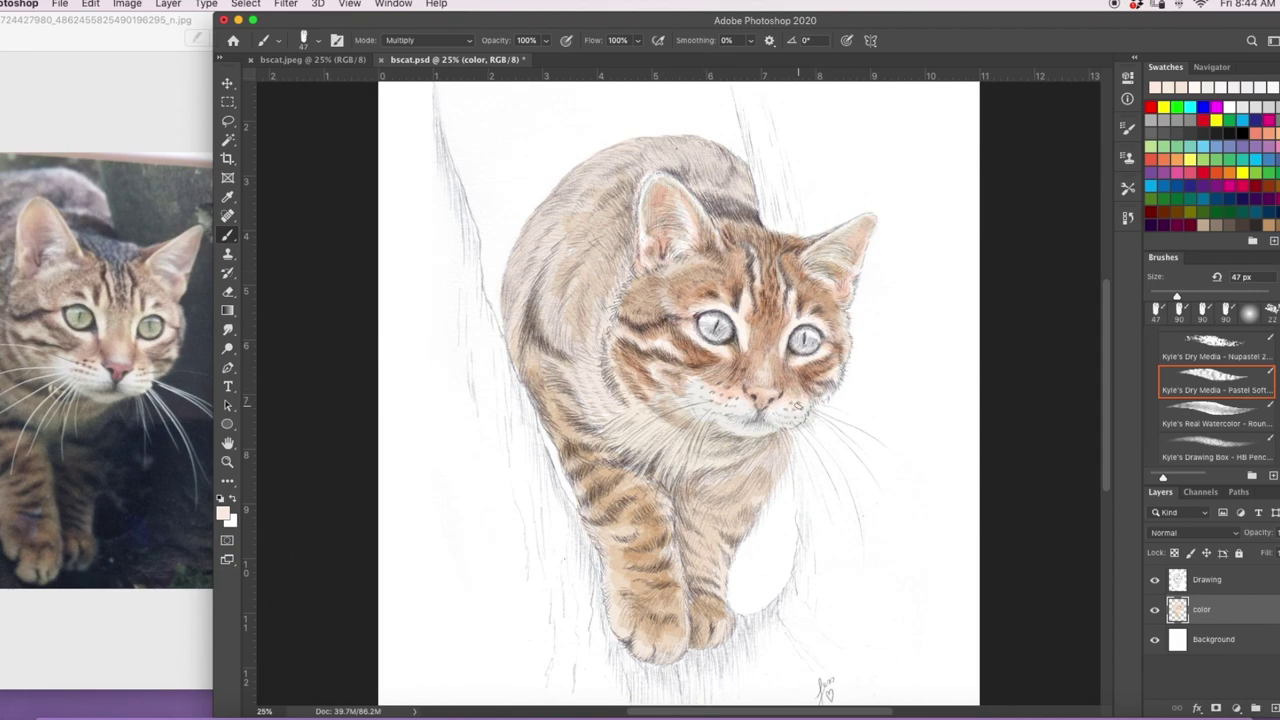
# - Color the cat's nose coral pink with the 47 px brush and pick another pink as foreground color
pyautogui.click(223, 513)
pyautogui.click(962, 488)
pyautogui.click(1257, 475)
pyautogui.moveTo(760, 398); pyautogui.dragTo(765, 407)
pyautogui.click(223, 513)
pyautogui.click(1131, 660)
pyautogui.click(1257, 475)
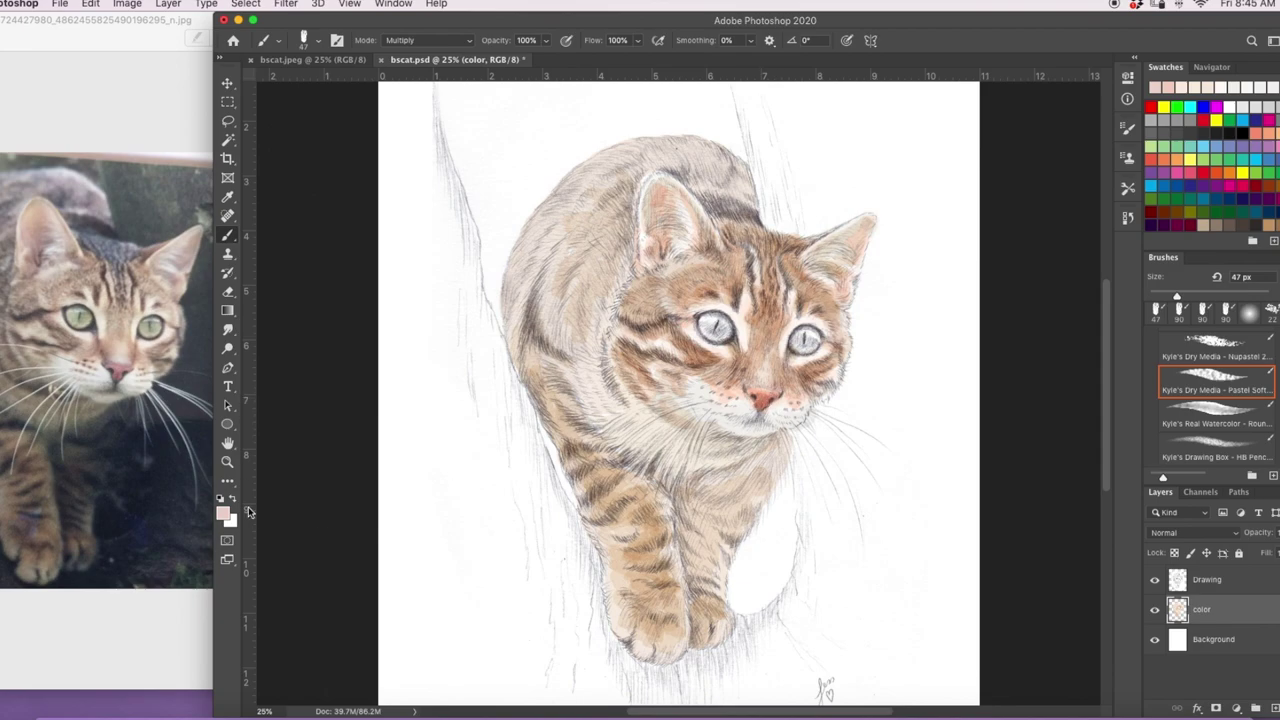
# - Shift the nose from coral to a rosier pink with a Hue/Saturation adjustment
pyautogui.press('super+u')
pyautogui.moveTo(1058, 184); pyautogui.dragTo(1043, 221)
pyautogui.moveTo(1056, 187); pyautogui.dragTo(1057, 187)
pyautogui.click(1221, 115)
pyautogui.press('l')
# - Pick a cooler pink, set the brush opacity to 60% and paint the inner areas of both ears
pyautogui.click(222, 512)
pyautogui.press('Return')
pyautogui.press('b')
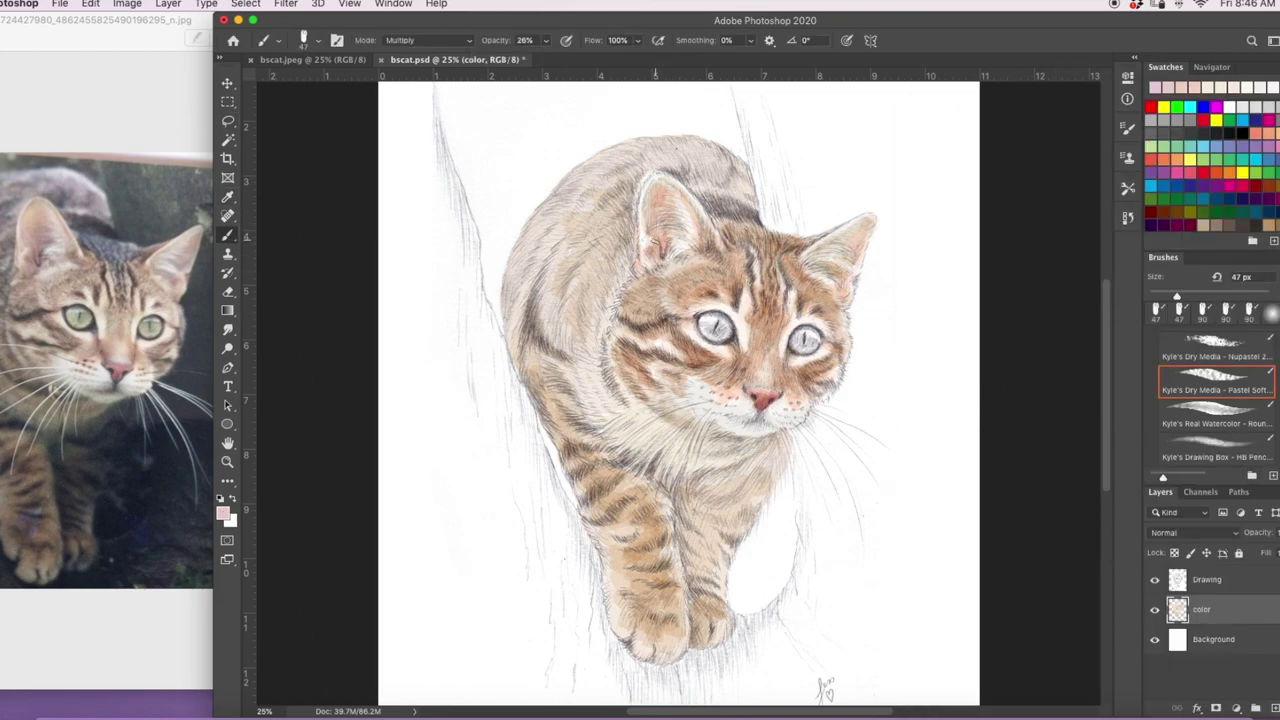
pyautogui.press('6')
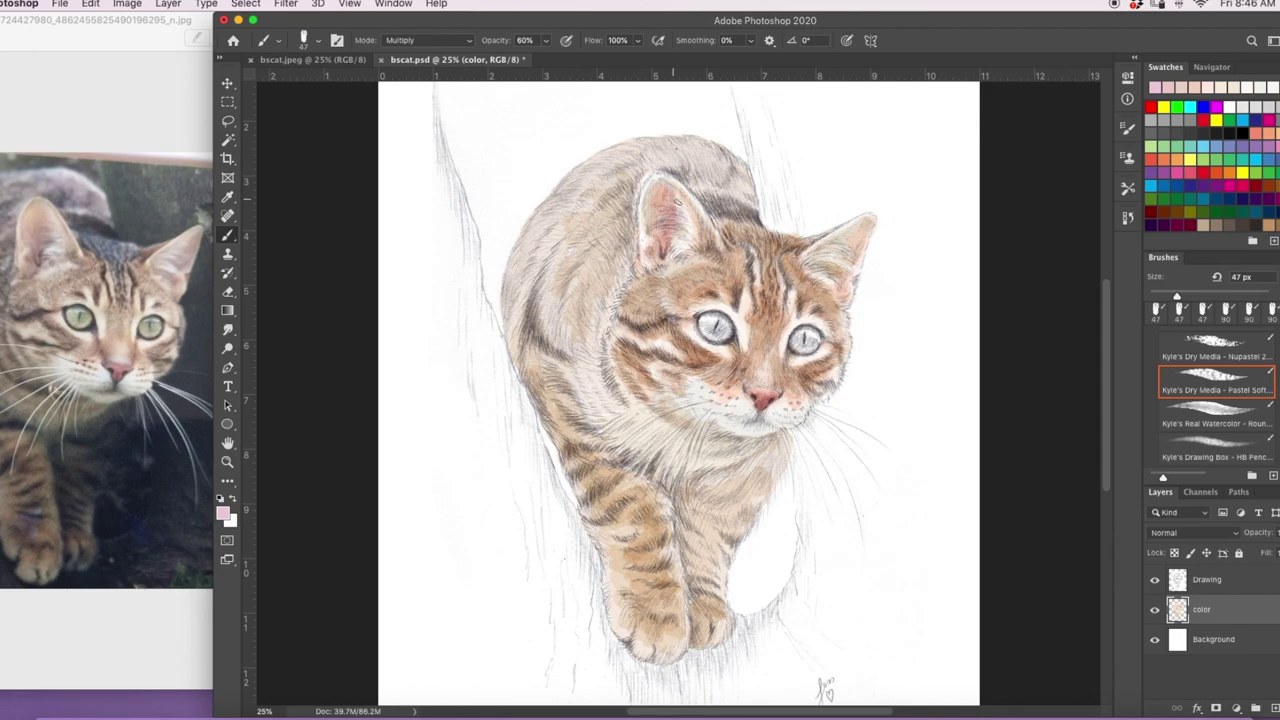
pyautogui.moveTo(656, 259)
pyautogui.mouseDown()
pyautogui.moveTo(704, 243)
pyautogui.moveTo(682, 243)
pyautogui.mouseUp()
pyautogui.moveTo(820, 259)
pyautogui.mouseDown()
pyautogui.moveTo(853, 254)
pyautogui.moveTo(870, 220)
pyautogui.moveTo(852, 271)
pyautogui.mouseUp()
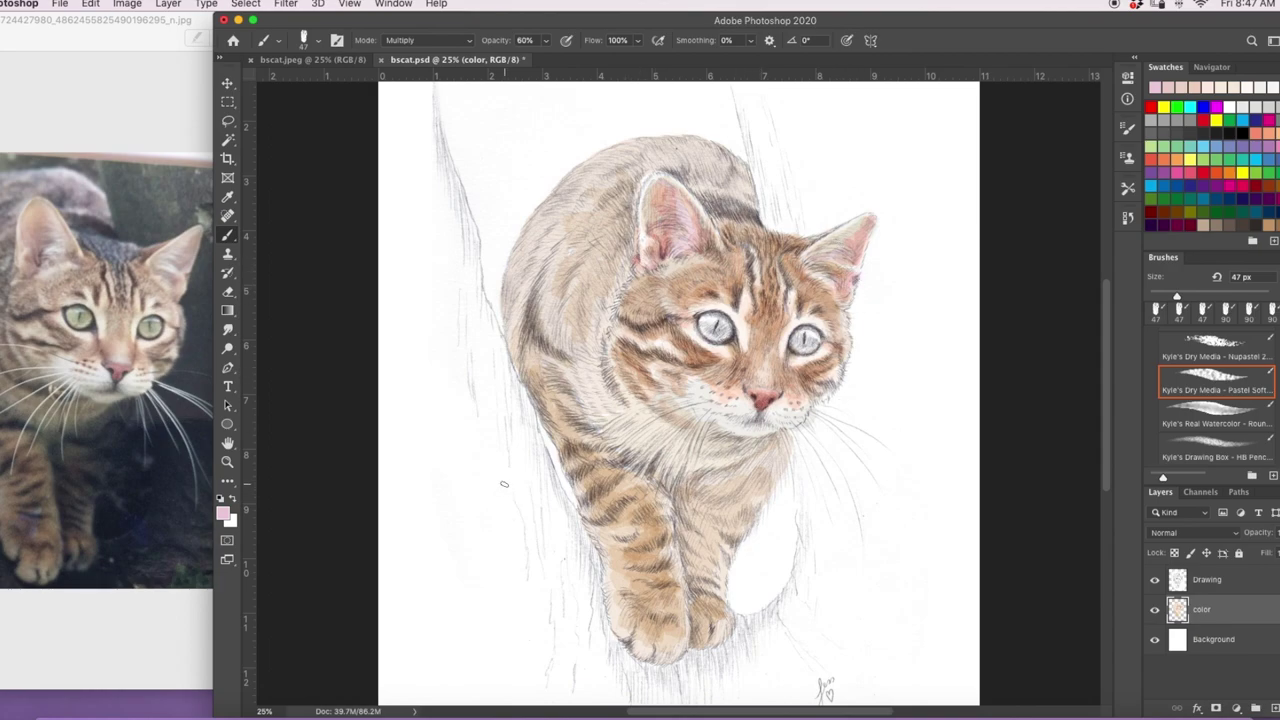
# - Pick a light gray-beige and shade the cat's neck, chest, shoulder and both front legs
pyautogui.click(223, 513)
pyautogui.click(660, 430)
pyautogui.click(1264, 478)
pyautogui.moveTo(661, 427)
pyautogui.mouseDown()
pyautogui.moveTo(770, 444)
pyautogui.moveTo(780, 470)
pyautogui.moveTo(770, 458)
pyautogui.moveTo(705, 580)
pyautogui.moveTo(665, 488)
pyautogui.moveTo(724, 460)
pyautogui.moveTo(640, 425)
pyautogui.moveTo(578, 362)
pyautogui.moveTo(600, 438)
pyautogui.mouseUp()
pyautogui.moveTo(594, 380)
pyautogui.mouseDown()
pyautogui.moveTo(605, 360)
pyautogui.moveTo(669, 505)
pyautogui.mouseUp()
pyautogui.moveTo(690, 610)
pyautogui.mouseDown()
pyautogui.moveTo(700, 555)
pyautogui.moveTo(712, 640)
pyautogui.moveTo(705, 560)
pyautogui.moveTo(731, 541)
pyautogui.moveTo(690, 518)
pyautogui.moveTo(720, 477)
pyautogui.moveTo(669, 485)
pyautogui.moveTo(735, 478)
pyautogui.moveTo(781, 433)
pyautogui.mouseUp()
pyautogui.moveTo(691, 505)
pyautogui.mouseDown()
pyautogui.moveTo(705, 610)
pyautogui.moveTo(726, 490)
pyautogui.mouseUp()
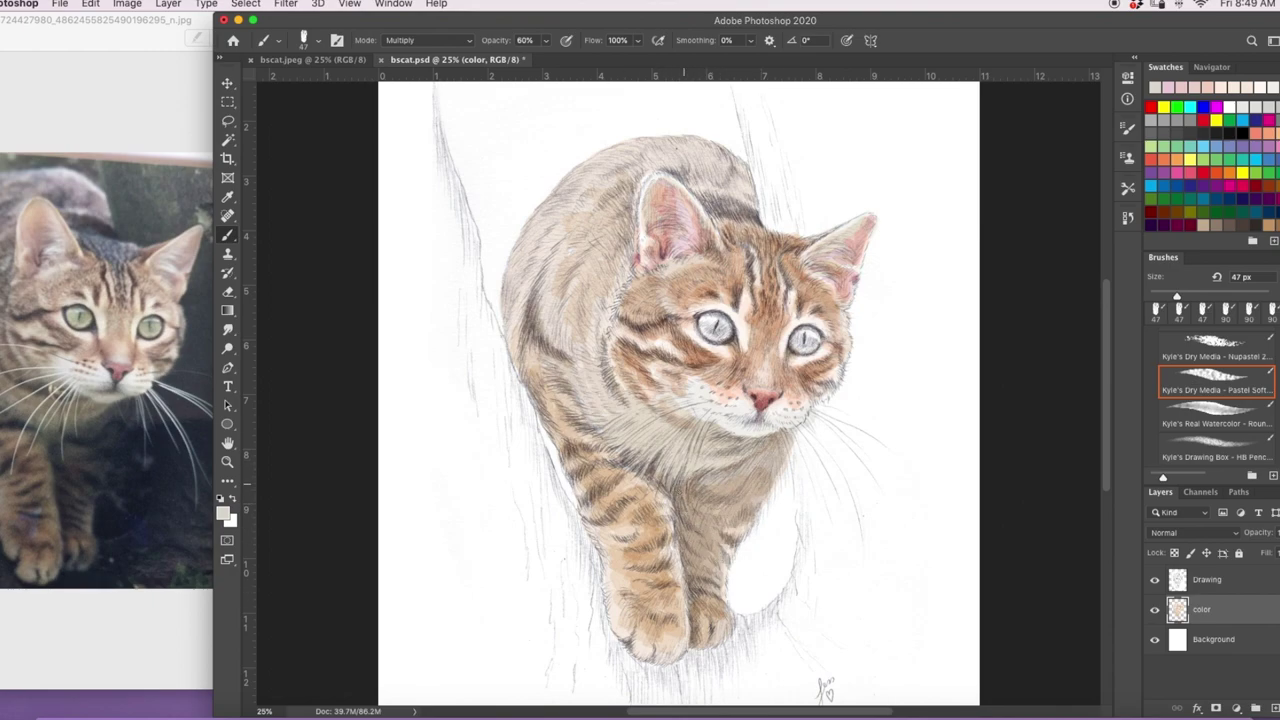
pyautogui.moveTo(560, 416); pyautogui.dragTo(660, 493)
# - Shade the cat's forehead, top of the head and left cheek, using a newly picked light gray
pyautogui.moveTo(724, 226)
pyautogui.mouseDown()
pyautogui.moveTo(754, 246)
pyautogui.moveTo(770, 302)
pyautogui.mouseUp()
pyautogui.click(223, 513)
pyautogui.press('Return')
pyautogui.press('b')
pyautogui.moveTo(755, 250)
pyautogui.mouseDown()
pyautogui.moveTo(768, 295)
pyautogui.moveTo(785, 265)
pyautogui.mouseUp()
pyautogui.moveTo(709, 205)
pyautogui.mouseDown()
pyautogui.moveTo(765, 200)
pyautogui.moveTo(786, 304)
pyautogui.mouseUp()
pyautogui.moveTo(796, 254); pyautogui.dragTo(822, 236)
pyautogui.moveTo(625, 320); pyautogui.dragTo(658, 327)
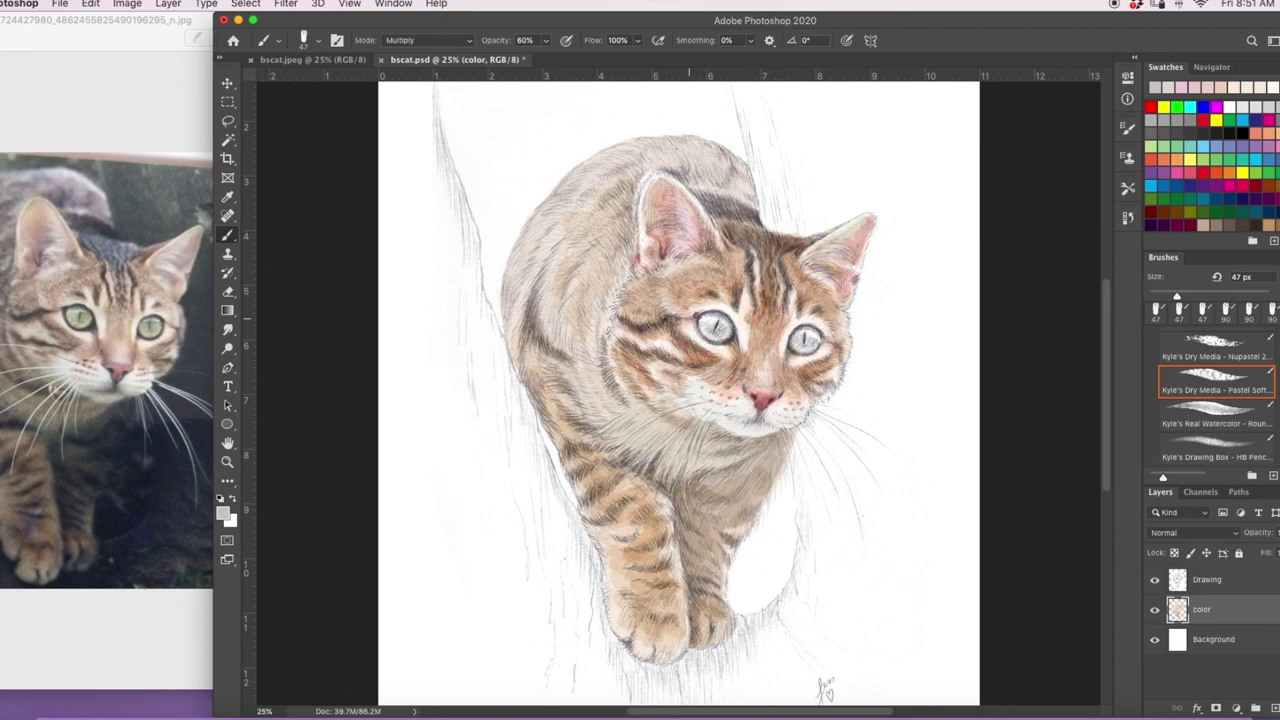
pyautogui.moveTo(628, 320)
pyautogui.mouseDown()
pyautogui.moveTo(660, 330)
pyautogui.moveTo(645, 290)
pyautogui.moveTo(680, 295)
pyautogui.moveTo(694, 274)
pyautogui.moveTo(717, 305)
pyautogui.moveTo(746, 265)
pyautogui.mouseUp()
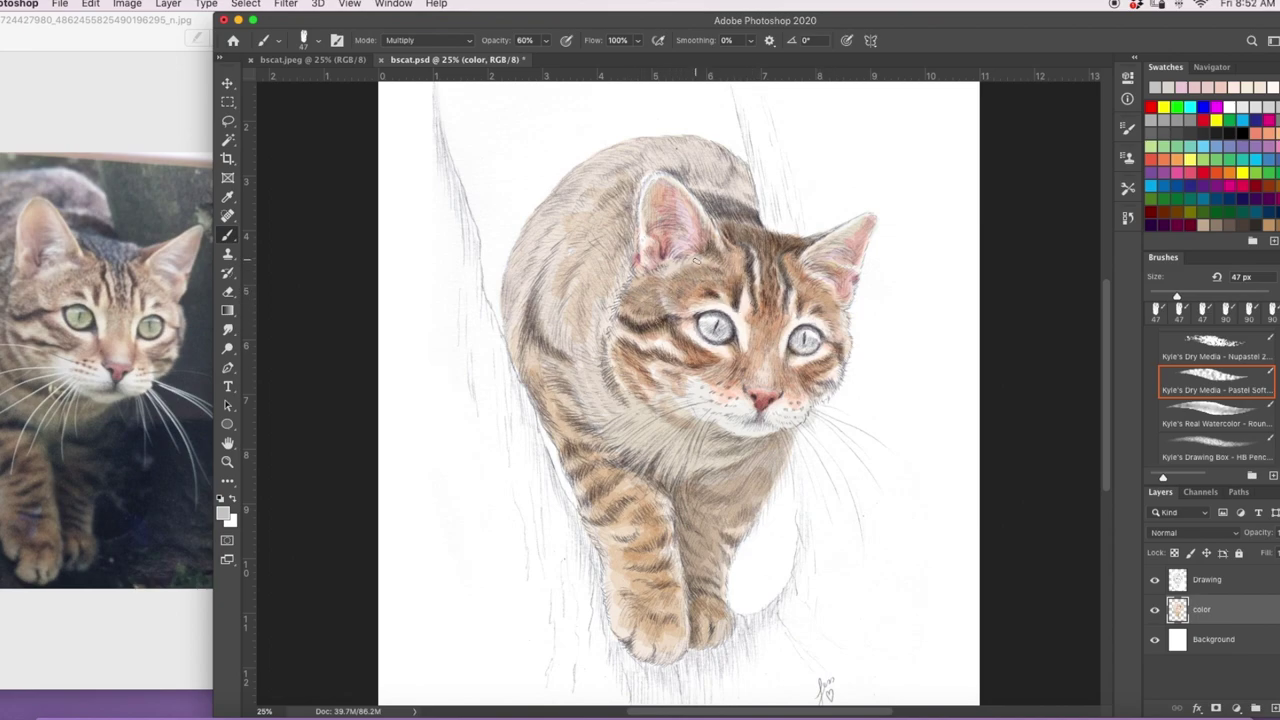
# - Add gray shading inside both ears and beside the left eye, undoing the last stroke on the cheek
pyautogui.moveTo(656, 258); pyautogui.dragTo(672, 196)
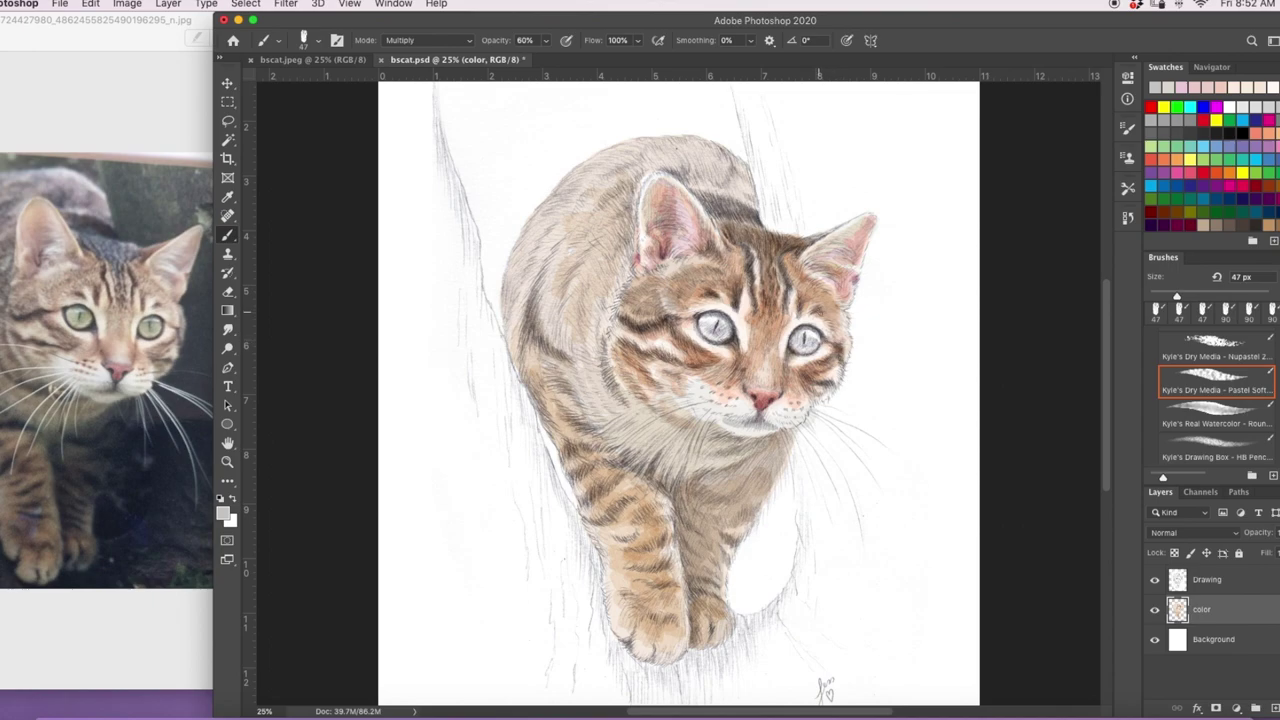
pyautogui.moveTo(806, 302)
pyautogui.mouseDown()
pyautogui.moveTo(832, 280)
pyautogui.moveTo(818, 240)
pyautogui.moveTo(846, 266)
pyautogui.mouseUp()
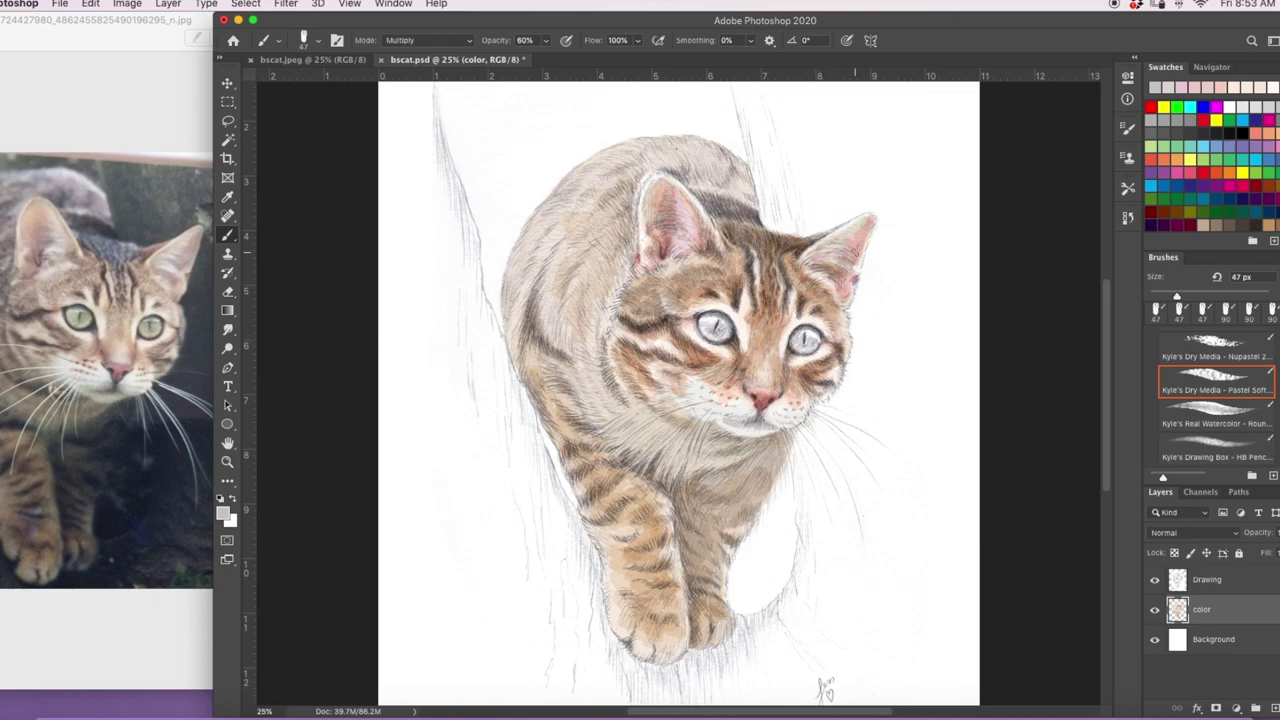
pyautogui.moveTo(688, 366); pyautogui.dragTo(700, 348)
pyautogui.moveTo(622, 352)
pyautogui.mouseDown()
pyautogui.moveTo(684, 422)
pyautogui.moveTo(782, 436)
pyautogui.moveTo(634, 387)
pyautogui.mouseUp()
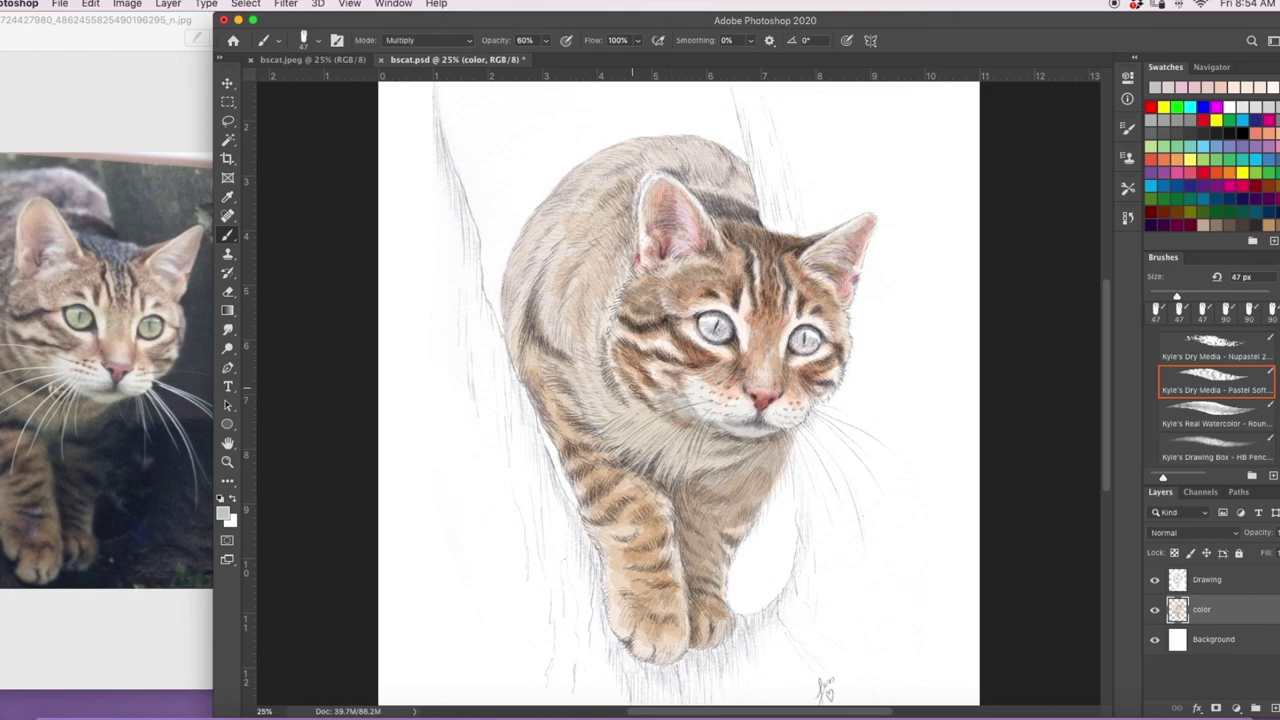
pyautogui.press('super+z')
# - Lower the brush opacity to 33% and softly shade the cat's neck, chest and shoulder
pyautogui.click(546, 41)
pyautogui.moveTo(547, 58); pyautogui.dragTo(528, 58)
pyautogui.moveTo(745, 418)
pyautogui.mouseDown()
pyautogui.moveTo(672, 396)
pyautogui.moveTo(719, 436)
pyautogui.moveTo(660, 444)
pyautogui.moveTo(738, 458)
pyautogui.mouseUp()
pyautogui.moveTo(592, 374); pyautogui.dragTo(619, 420)
pyautogui.moveTo(584, 352); pyautogui.dragTo(618, 400)
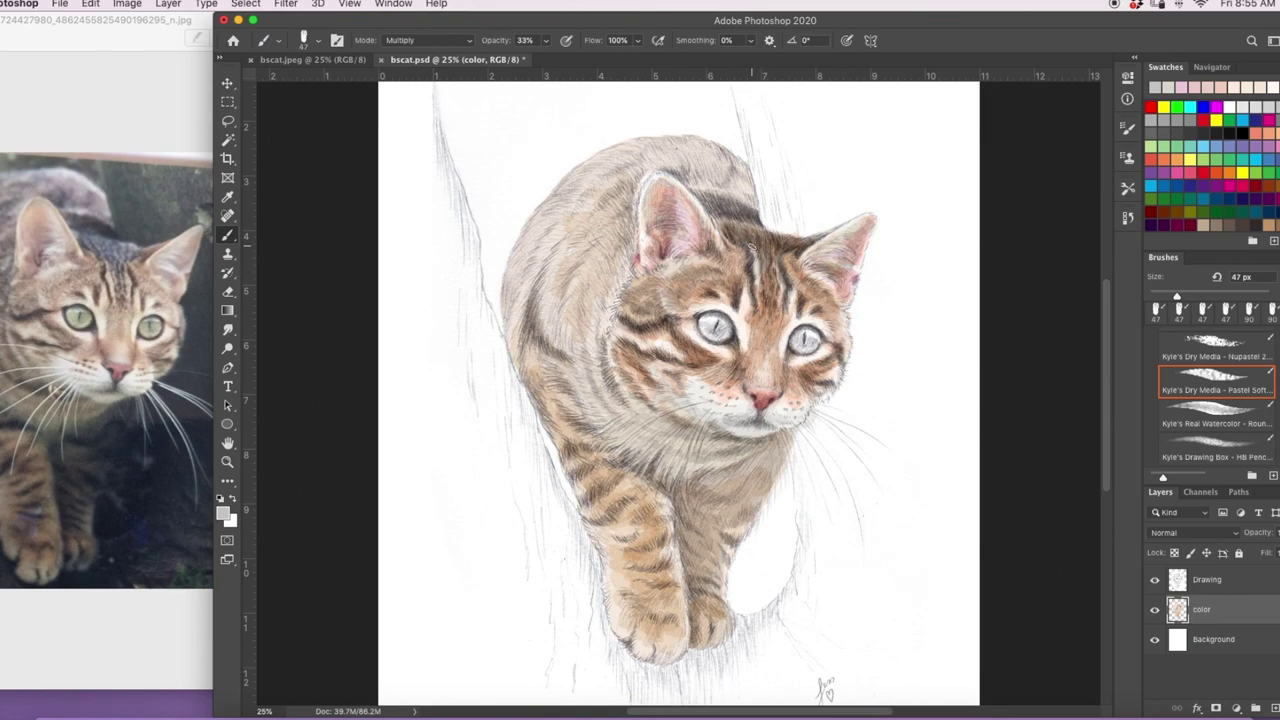
pyautogui.moveTo(605, 360)
pyautogui.mouseDown()
pyautogui.moveTo(544, 367)
pyautogui.moveTo(579, 423)
pyautogui.moveTo(528, 375)
pyautogui.moveTo(554, 246)
pyautogui.moveTo(517, 365)
pyautogui.mouseUp()
pyautogui.moveTo(683, 455); pyautogui.dragTo(730, 440)
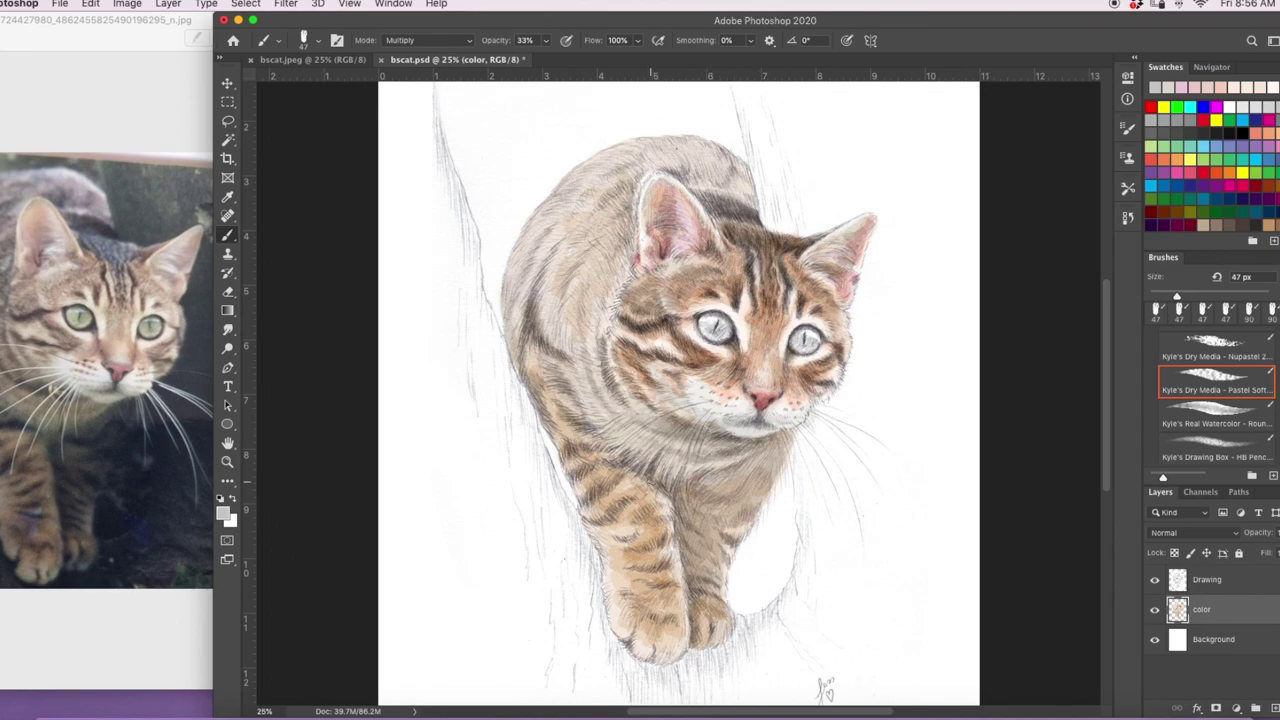
pyautogui.moveTo(634, 473); pyautogui.dragTo(646, 477)
# - Set the brush to 68% opacity and 84 px and darken the chest and far front leg
pyautogui.click(546, 41)
pyautogui.moveTo(546, 55); pyautogui.dragTo(571, 55)
pyautogui.click(318, 41)
pyautogui.moveTo(311, 86); pyautogui.dragTo(332, 86)
pyautogui.moveTo(700, 488)
pyautogui.mouseDown()
pyautogui.moveTo(700, 592)
pyautogui.moveTo(726, 477)
pyautogui.moveTo(782, 441)
pyautogui.moveTo(768, 482)
pyautogui.moveTo(789, 437)
pyautogui.mouseUp()
# - Pick a lighter gray with a mauve cast and tint the upper part of the cat's back
pyautogui.click(223, 513)
pyautogui.click(932, 507)
pyautogui.click(1259, 474)
pyautogui.moveTo(672, 154)
pyautogui.mouseDown()
pyautogui.moveTo(708, 154)
pyautogui.moveTo(743, 177)
pyautogui.moveTo(562, 209)
pyautogui.mouseUp()
pyautogui.moveTo(745, 162); pyautogui.dragTo(642, 185)
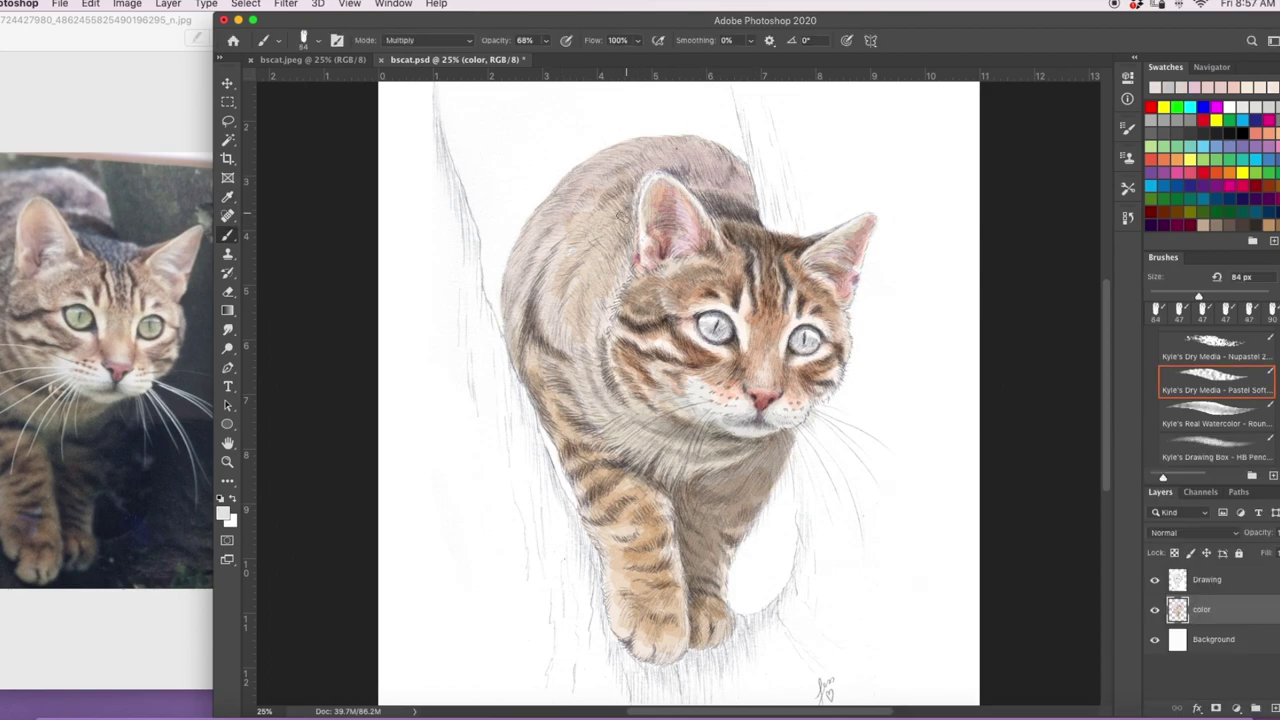
# - Shade the neck beside the cheek, then pick two light grayish tints and shade the cat's upper back
pyautogui.moveTo(611, 367)
pyautogui.mouseDown()
pyautogui.moveTo(574, 331)
pyautogui.moveTo(510, 332)
pyautogui.moveTo(542, 220)
pyautogui.moveTo(614, 431)
pyautogui.mouseUp()
pyautogui.click(223, 513)
pyautogui.click(937, 498)
pyautogui.click(1257, 474)
pyautogui.moveTo(535, 246)
pyautogui.mouseDown()
pyautogui.moveTo(512, 322)
pyautogui.moveTo(513, 271)
pyautogui.moveTo(575, 185)
pyautogui.moveTo(578, 207)
pyautogui.moveTo(545, 257)
pyautogui.moveTo(577, 340)
pyautogui.moveTo(620, 268)
pyautogui.moveTo(600, 181)
pyautogui.moveTo(627, 205)
pyautogui.moveTo(683, 147)
pyautogui.moveTo(703, 190)
pyautogui.moveTo(747, 182)
pyautogui.moveTo(715, 182)
pyautogui.mouseUp()
pyautogui.click(222, 512)
pyautogui.click(1249, 472)
pyautogui.moveTo(660, 150)
pyautogui.mouseDown()
pyautogui.moveTo(705, 178)
pyautogui.moveTo(692, 168)
pyautogui.moveTo(682, 181)
pyautogui.moveTo(710, 150)
pyautogui.moveTo(742, 192)
pyautogui.mouseUp()
# - Reduce the brush to 59 px and paint darker stripes across the cat's back and flank
pyautogui.click(318, 41)
pyautogui.moveTo(333, 86); pyautogui.dragTo(323, 86)
pyautogui.moveTo(636, 176)
pyautogui.mouseDown()
pyautogui.moveTo(594, 211)
pyautogui.moveTo(586, 240)
pyautogui.mouseUp()
pyautogui.moveTo(629, 219)
pyautogui.mouseDown()
pyautogui.moveTo(604, 258)
pyautogui.moveTo(614, 242)
pyautogui.mouseUp()
pyautogui.moveTo(608, 157)
pyautogui.mouseDown()
pyautogui.moveTo(572, 186)
pyautogui.moveTo(600, 162)
pyautogui.mouseUp()
pyautogui.moveTo(668, 149)
pyautogui.mouseDown()
pyautogui.moveTo(594, 270)
pyautogui.moveTo(531, 240)
pyautogui.moveTo(509, 307)
pyautogui.moveTo(510, 284)
pyautogui.moveTo(566, 193)
pyautogui.moveTo(577, 201)
pyautogui.moveTo(523, 357)
pyautogui.moveTo(580, 494)
pyautogui.moveTo(628, 535)
pyautogui.moveTo(578, 478)
pyautogui.moveTo(533, 358)
pyautogui.moveTo(548, 347)
pyautogui.moveTo(566, 400)
pyautogui.moveTo(541, 335)
pyautogui.moveTo(543, 290)
pyautogui.moveTo(575, 250)
pyautogui.moveTo(579, 316)
pyautogui.moveTo(550, 298)
pyautogui.moveTo(597, 300)
pyautogui.moveTo(573, 290)
pyautogui.moveTo(594, 330)
pyautogui.moveTo(615, 272)
pyautogui.moveTo(563, 283)
pyautogui.moveTo(581, 247)
pyautogui.moveTo(553, 325)
pyautogui.moveTo(528, 235)
pyautogui.moveTo(613, 290)
pyautogui.moveTo(613, 275)
pyautogui.moveTo(605, 312)
pyautogui.moveTo(585, 270)
pyautogui.moveTo(557, 263)
pyautogui.moveTo(546, 297)
pyautogui.mouseUp()
pyautogui.click(98, 32)
pyautogui.click(600, 271)
pyautogui.moveTo(600, 190)
pyautogui.mouseDown()
pyautogui.moveTo(605, 160)
pyautogui.moveTo(600, 200)
pyautogui.moveTo(553, 241)
pyautogui.moveTo(632, 183)
pyautogui.moveTo(656, 230)
pyautogui.mouseUp()
pyautogui.moveTo(548, 250)
pyautogui.mouseDown()
pyautogui.moveTo(532, 300)
pyautogui.moveTo(545, 345)
pyautogui.moveTo(532, 312)
pyautogui.mouseUp()
# - Extend the dark stripes down the cat's shoulder and along the side of the neck
pyautogui.moveTo(584, 272); pyautogui.dragTo(560, 304)
pyautogui.moveTo(585, 362)
pyautogui.mouseDown()
pyautogui.moveTo(614, 410)
pyautogui.moveTo(602, 422)
pyautogui.mouseUp()
pyautogui.moveTo(575, 352); pyautogui.dragTo(624, 446)
pyautogui.moveTo(585, 396)
pyautogui.mouseDown()
pyautogui.moveTo(632, 450)
pyautogui.moveTo(620, 432)
pyautogui.mouseUp()
pyautogui.moveTo(636, 412); pyautogui.dragTo(658, 432)
pyautogui.moveTo(600, 326); pyautogui.dragTo(598, 370)
# - Pick a pale warm tint, set the brush to 76 px and glaze the cat's back, flank and shoulder
pyautogui.click(223, 513)
pyautogui.click(1131, 657)
pyautogui.moveTo(1131, 657); pyautogui.dragTo(1131, 649)
pyautogui.click(946, 491)
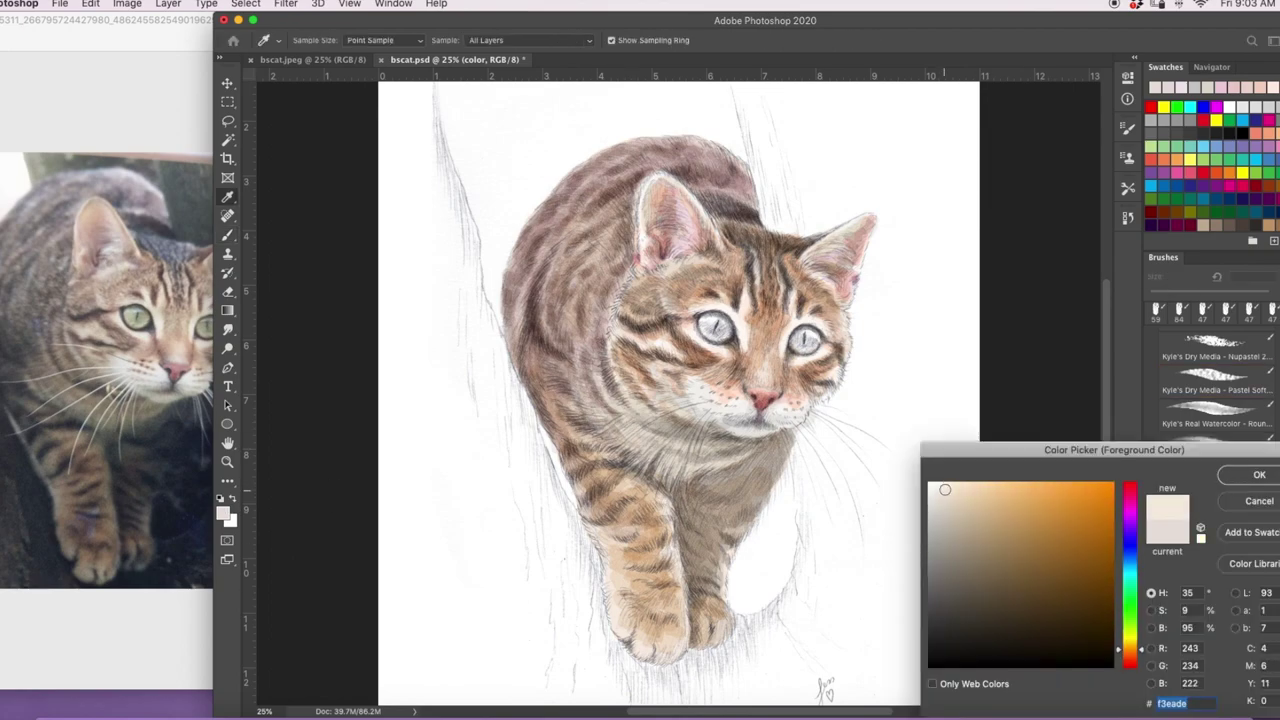
pyautogui.click(944, 488)
pyautogui.click(1256, 475)
pyautogui.click(318, 41)
pyautogui.moveTo(290, 84); pyautogui.dragTo(300, 84)
pyautogui.moveTo(556, 240); pyautogui.dragTo(601, 190)
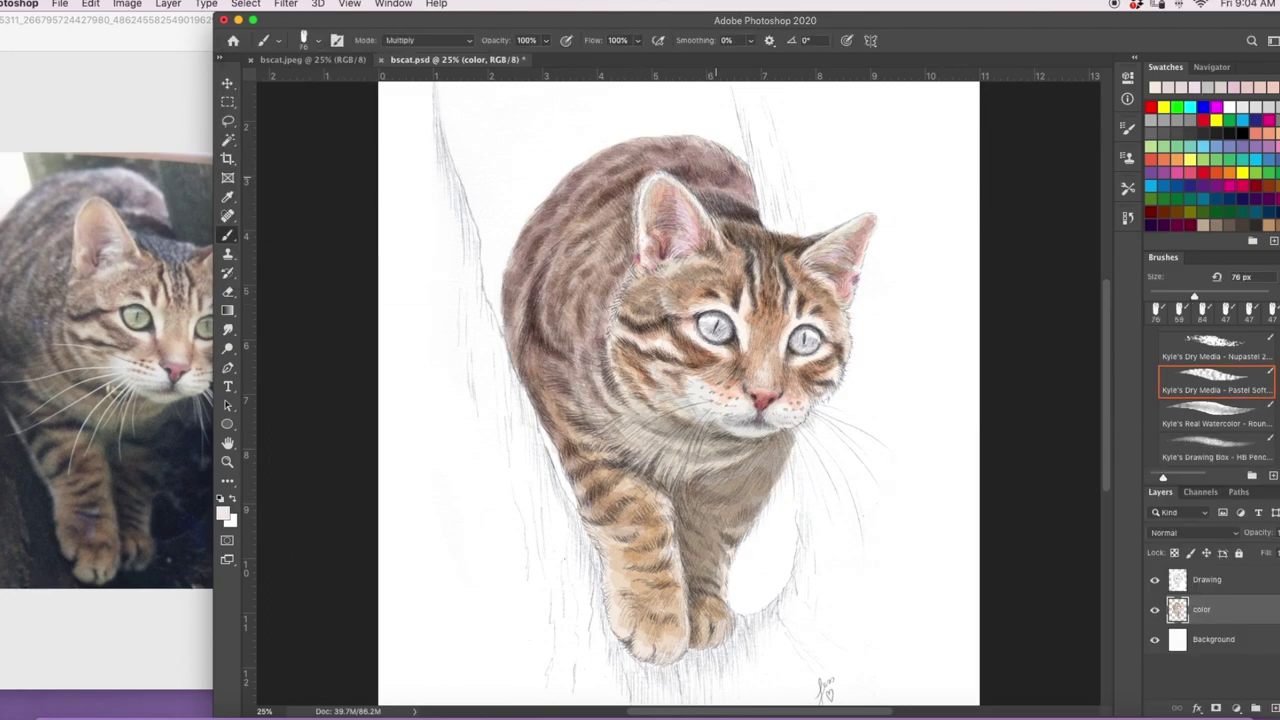
pyautogui.moveTo(558, 321); pyautogui.dragTo(576, 282)
pyautogui.moveTo(534, 224); pyautogui.dragTo(572, 188)
pyautogui.moveTo(528, 342); pyautogui.dragTo(600, 446)
# - Glaze both front legs and the rims of the ears with the pale cream swatch, and save the file
pyautogui.click(1155, 88)
pyautogui.moveTo(624, 494)
pyautogui.mouseDown()
pyautogui.moveTo(652, 546)
pyautogui.moveTo(634, 580)
pyautogui.mouseUp()
pyautogui.moveTo(614, 572)
pyautogui.mouseDown()
pyautogui.moveTo(668, 640)
pyautogui.moveTo(705, 608)
pyautogui.moveTo(703, 526)
pyautogui.mouseUp()
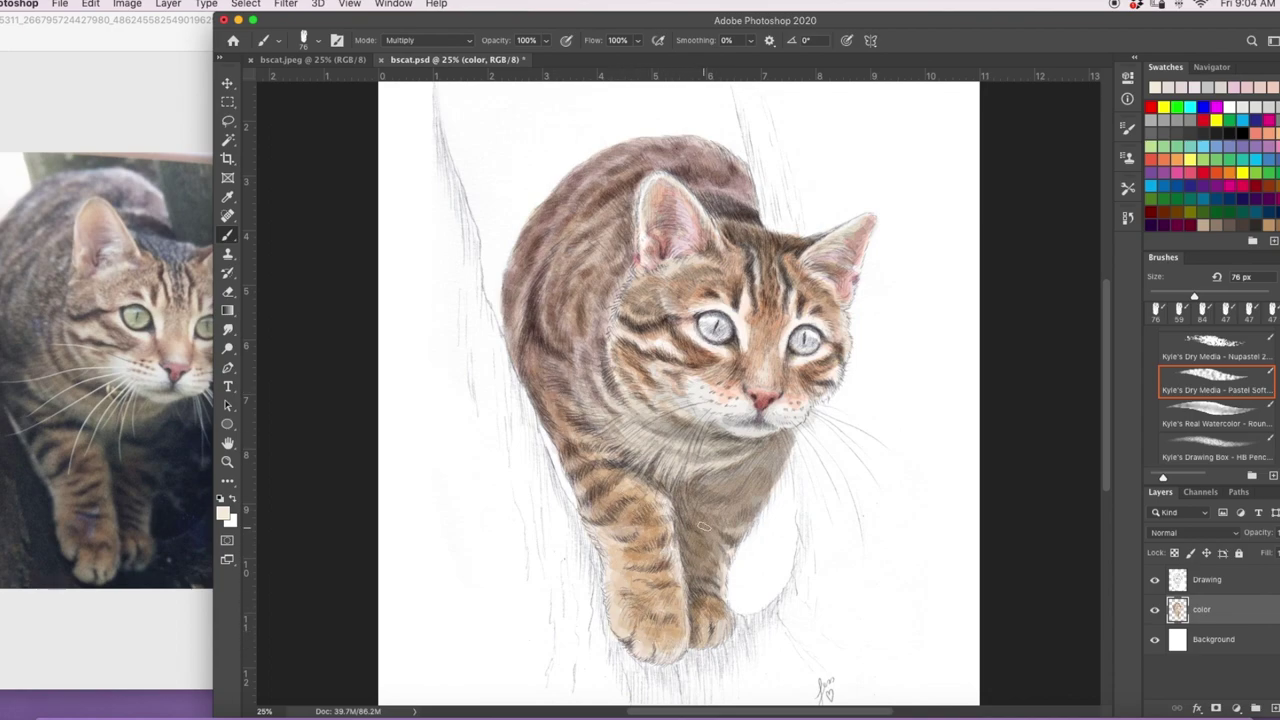
pyautogui.moveTo(639, 190)
pyautogui.mouseDown()
pyautogui.moveTo(643, 258)
pyautogui.moveTo(662, 175)
pyautogui.mouseUp()
pyautogui.moveTo(676, 184); pyautogui.dragTo(718, 250)
pyautogui.moveTo(818, 278); pyautogui.dragTo(868, 218)
pyautogui.moveTo(868, 218); pyautogui.dragTo(855, 270)
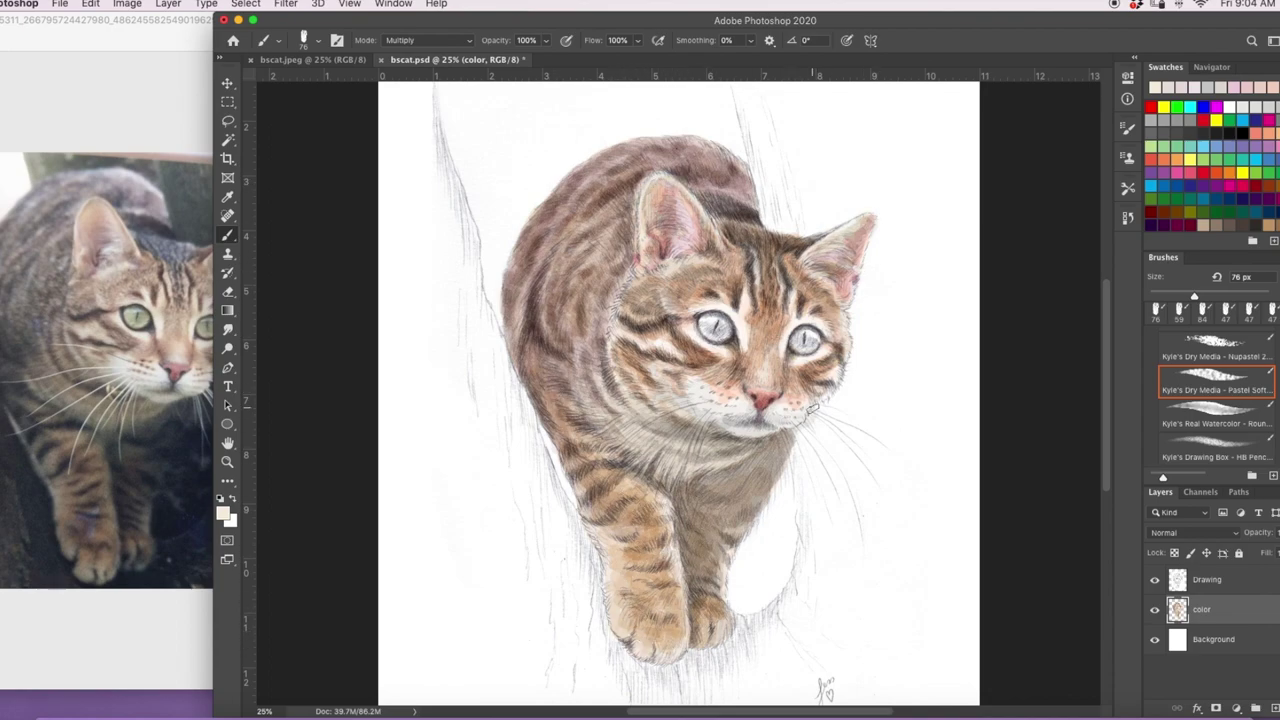
pyautogui.press('super+s')
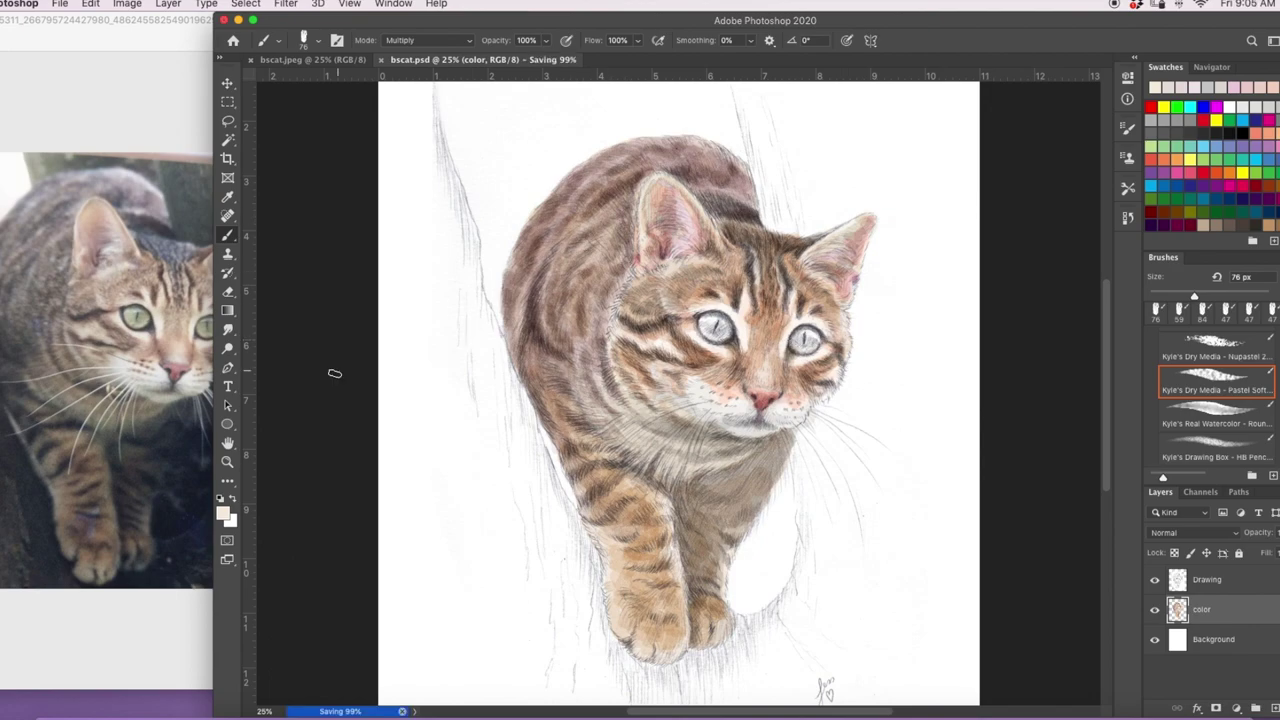
# - Select the cat's back and flank freehand, lower their saturation, and deselect
pyautogui.press('l')
pyautogui.moveTo(612, 385)
pyautogui.mouseDown()
pyautogui.moveTo(560, 405)
pyautogui.moveTo(501, 366)
pyautogui.moveTo(787, 197)
pyautogui.moveTo(711, 197)
pyautogui.moveTo(676, 177)
pyautogui.moveTo(636, 268)
pyautogui.mouseUp()
pyautogui.press('super+u')
pyautogui.moveTo(1058, 222); pyautogui.dragTo(1038, 222)
pyautogui.press('Return')
pyautogui.press('super+d')
# - Pick a light gray, set the brush opacity to 52%, and darken the markings on the back, shoulder and neck
pyautogui.click(223, 513)
pyautogui.press('Return')
pyautogui.press('b')
pyautogui.moveTo(545, 273); pyautogui.dragTo(538, 303)
pyautogui.press('5')
pyautogui.press('2')
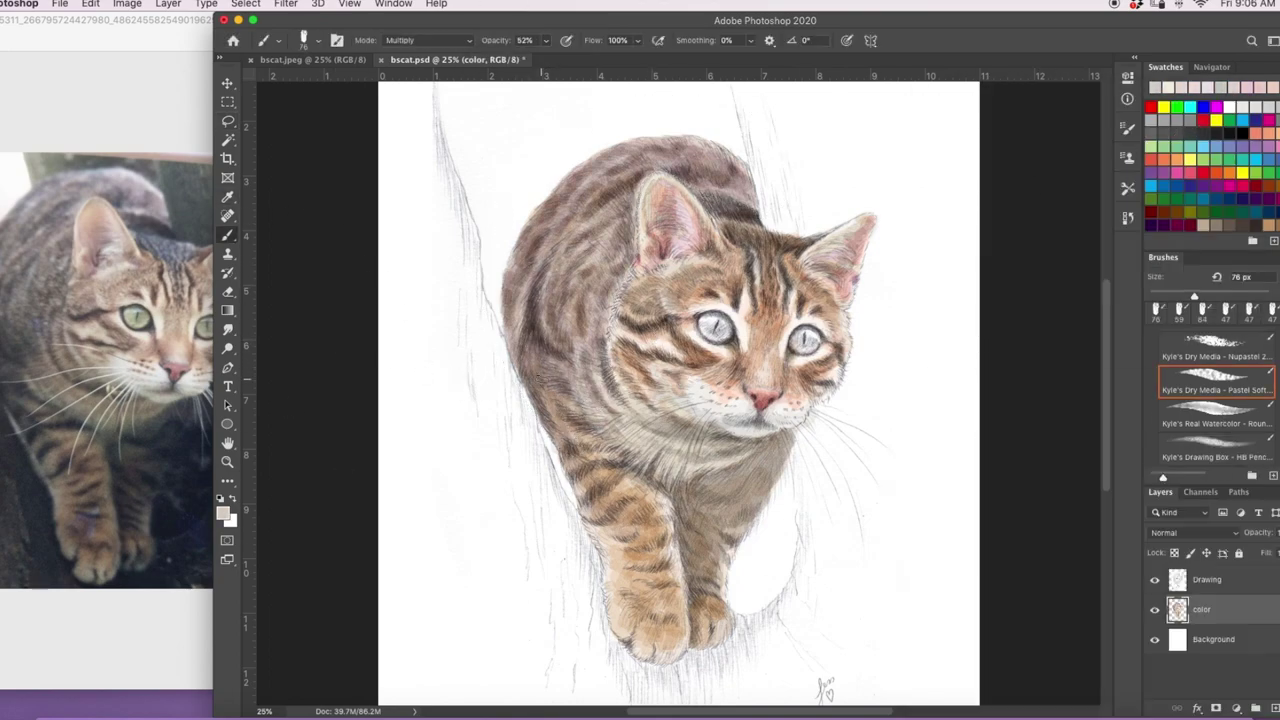
pyautogui.moveTo(559, 389)
pyautogui.mouseDown()
pyautogui.moveTo(566, 470)
pyautogui.moveTo(606, 516)
pyautogui.mouseUp()
pyautogui.moveTo(538, 426)
pyautogui.mouseDown()
pyautogui.moveTo(544, 266)
pyautogui.moveTo(530, 410)
pyautogui.moveTo(560, 360)
pyautogui.moveTo(588, 400)
pyautogui.moveTo(620, 398)
pyautogui.moveTo(730, 440)
pyautogui.mouseUp()
pyautogui.moveTo(540, 325)
pyautogui.mouseDown()
pyautogui.moveTo(550, 275)
pyautogui.moveTo(615, 268)
pyautogui.moveTo(540, 245)
pyautogui.moveTo(630, 195)
pyautogui.moveTo(660, 150)
pyautogui.moveTo(601, 217)
pyautogui.moveTo(626, 280)
pyautogui.moveTo(558, 330)
pyautogui.moveTo(572, 350)
pyautogui.moveTo(587, 323)
pyautogui.moveTo(532, 270)
pyautogui.moveTo(612, 201)
pyautogui.moveTo(612, 244)
pyautogui.mouseUp()
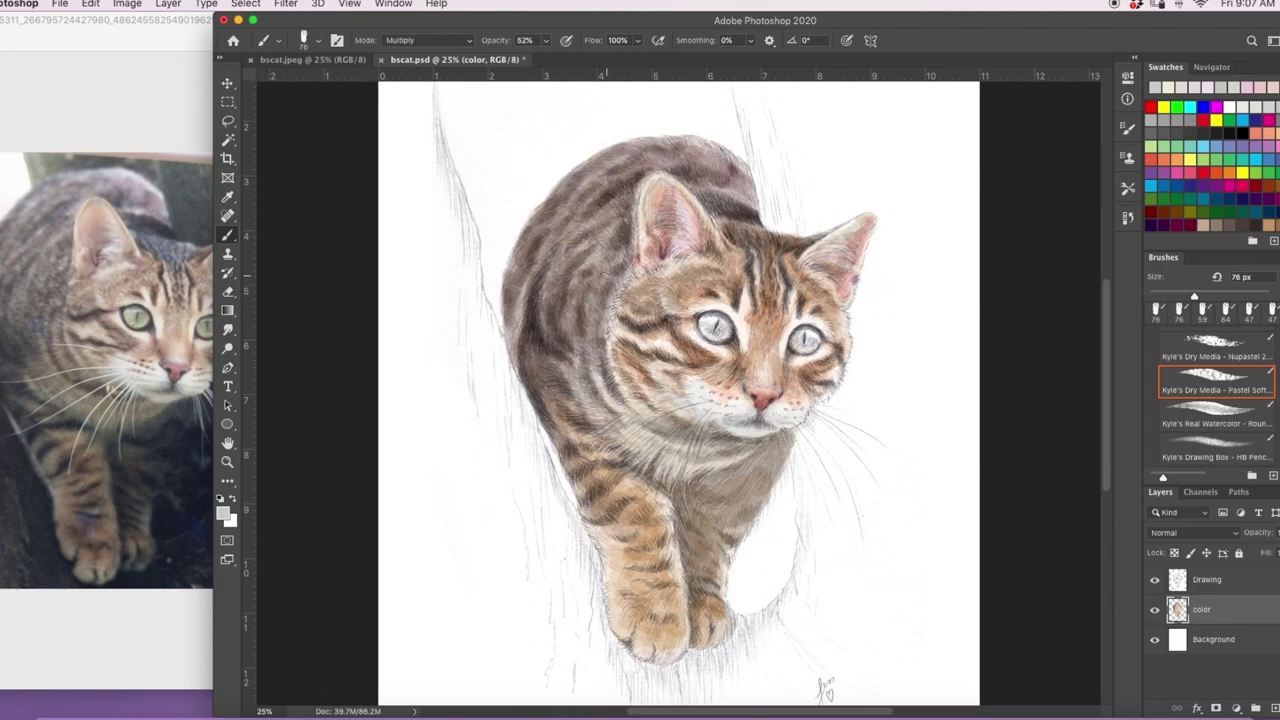
# - Darken the stripes on both front legs, reducing the brush to 46 px for the finer marks
pyautogui.moveTo(548, 378)
pyautogui.mouseDown()
pyautogui.moveTo(603, 444)
pyautogui.moveTo(576, 476)
pyautogui.moveTo(560, 365)
pyautogui.moveTo(620, 498)
pyautogui.moveTo(664, 544)
pyautogui.moveTo(626, 507)
pyautogui.moveTo(646, 516)
pyautogui.moveTo(630, 550)
pyautogui.moveTo(656, 660)
pyautogui.moveTo(672, 628)
pyautogui.moveTo(632, 522)
pyautogui.moveTo(596, 524)
pyautogui.moveTo(718, 628)
pyautogui.moveTo(700, 630)
pyautogui.moveTo(690, 590)
pyautogui.moveTo(715, 624)
pyautogui.moveTo(686, 548)
pyautogui.mouseUp()
pyautogui.press('[')
pyautogui.press('[')
pyautogui.press('[')
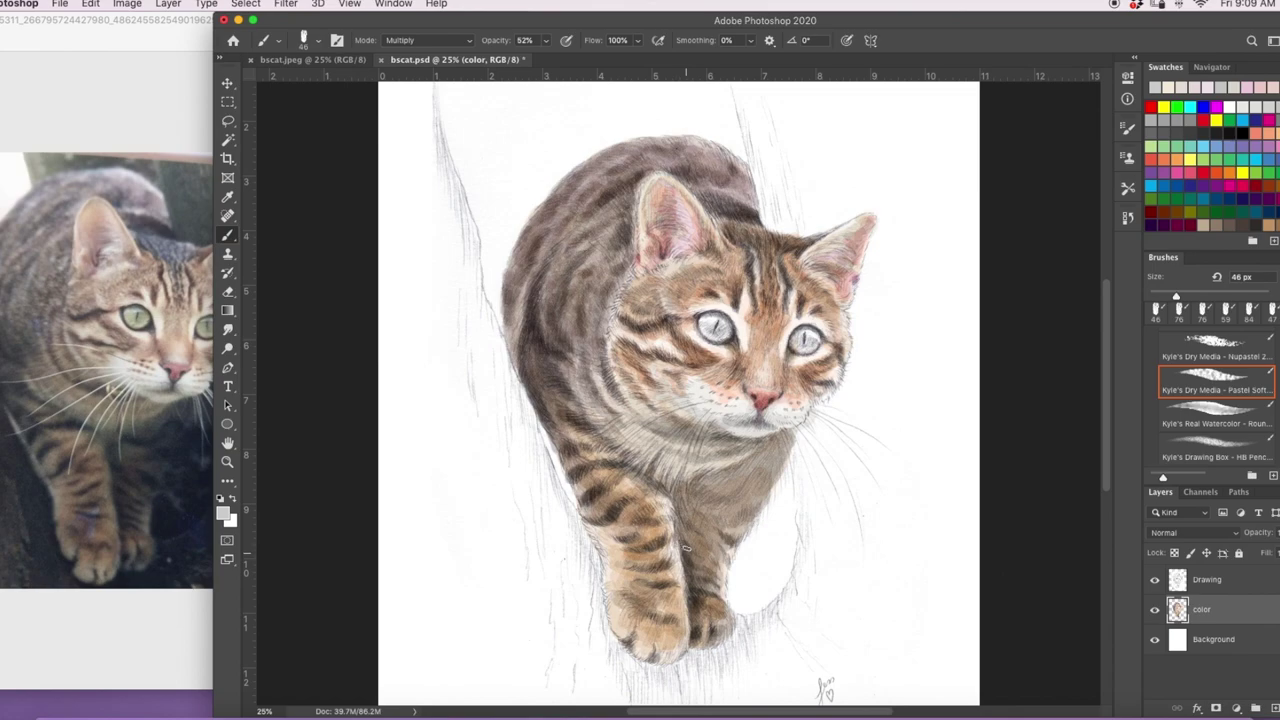
pyautogui.moveTo(705, 495)
pyautogui.mouseDown()
pyautogui.moveTo(760, 470)
pyautogui.moveTo(705, 540)
pyautogui.moveTo(710, 565)
pyautogui.moveTo(703, 506)
pyautogui.moveTo(780, 442)
pyautogui.moveTo(700, 495)
pyautogui.moveTo(755, 472)
pyautogui.moveTo(727, 480)
pyautogui.mouseUp()
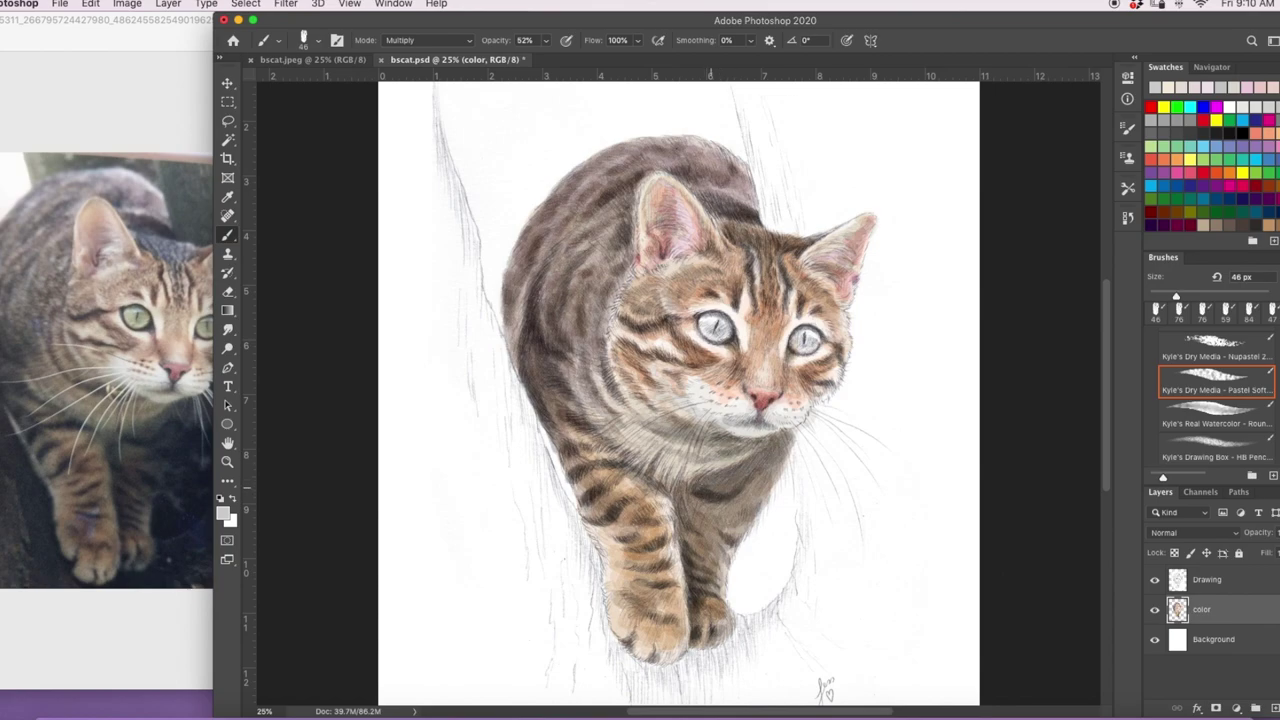
pyautogui.moveTo(689, 531)
pyautogui.mouseDown()
pyautogui.moveTo(697, 550)
pyautogui.moveTo(755, 502)
pyautogui.moveTo(766, 458)
pyautogui.moveTo(735, 486)
pyautogui.moveTo(764, 473)
pyautogui.moveTo(786, 438)
pyautogui.moveTo(700, 505)
pyautogui.moveTo(743, 516)
pyautogui.moveTo(740, 485)
pyautogui.moveTo(680, 510)
pyautogui.moveTo(695, 565)
pyautogui.moveTo(698, 522)
pyautogui.moveTo(728, 542)
pyautogui.mouseUp()
# - Raise the brush opacity to 84% and deepen the shadows and stripes on the far and near front legs
pyautogui.press('8')
pyautogui.press('4')
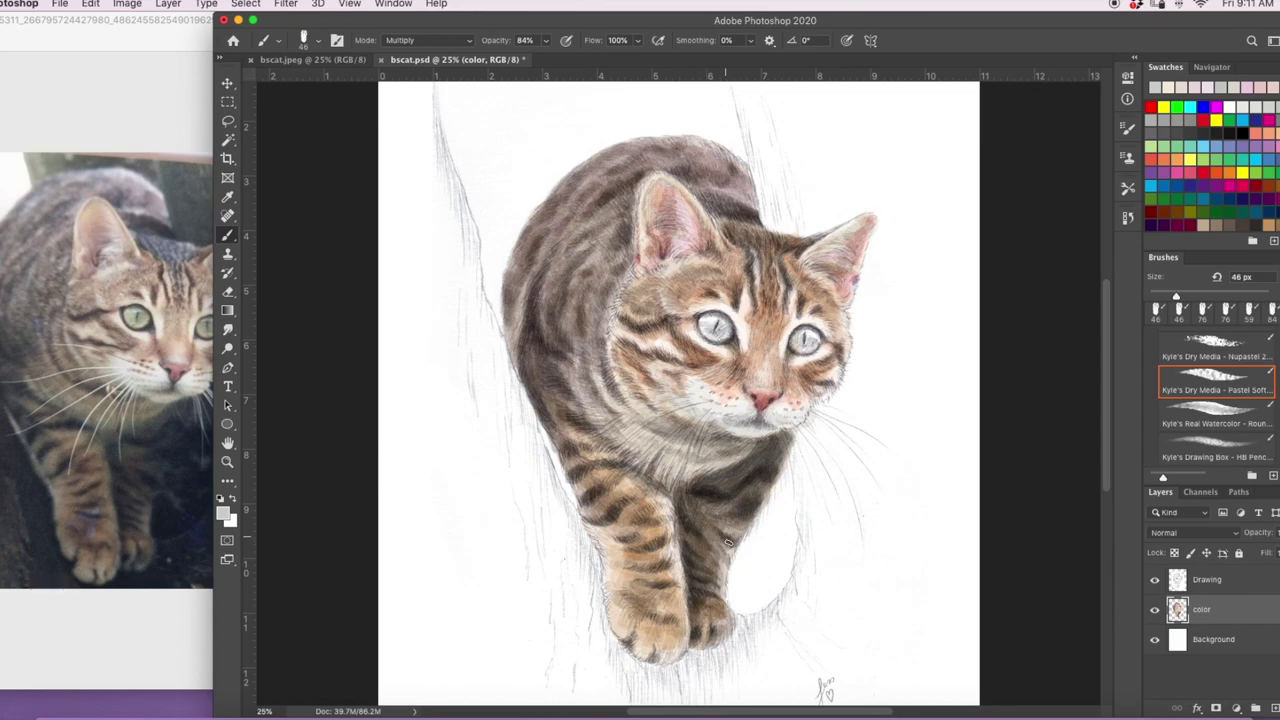
pyautogui.moveTo(756, 499)
pyautogui.mouseDown()
pyautogui.moveTo(662, 478)
pyautogui.moveTo(694, 477)
pyautogui.moveTo(691, 504)
pyautogui.mouseUp()
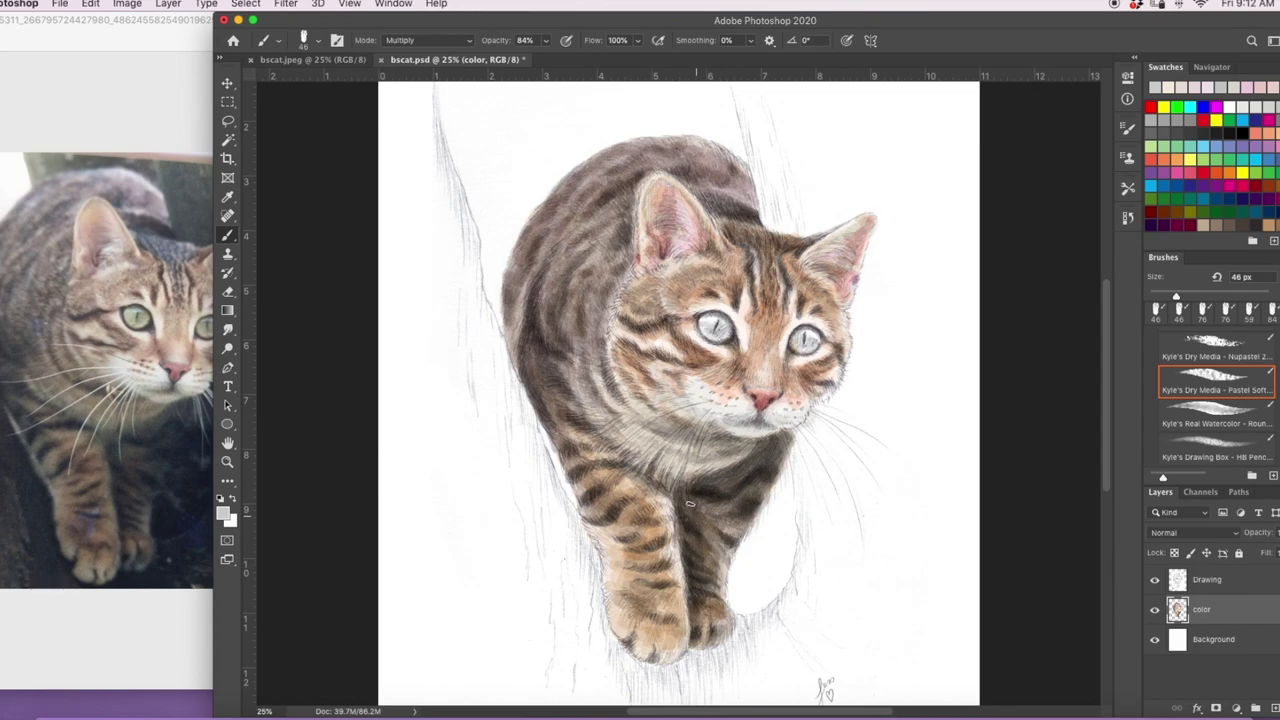
pyautogui.moveTo(649, 567); pyautogui.dragTo(658, 541)
pyautogui.moveTo(630, 498)
pyautogui.mouseDown()
pyautogui.moveTo(570, 445)
pyautogui.moveTo(630, 465)
pyautogui.moveTo(580, 419)
pyautogui.mouseUp()
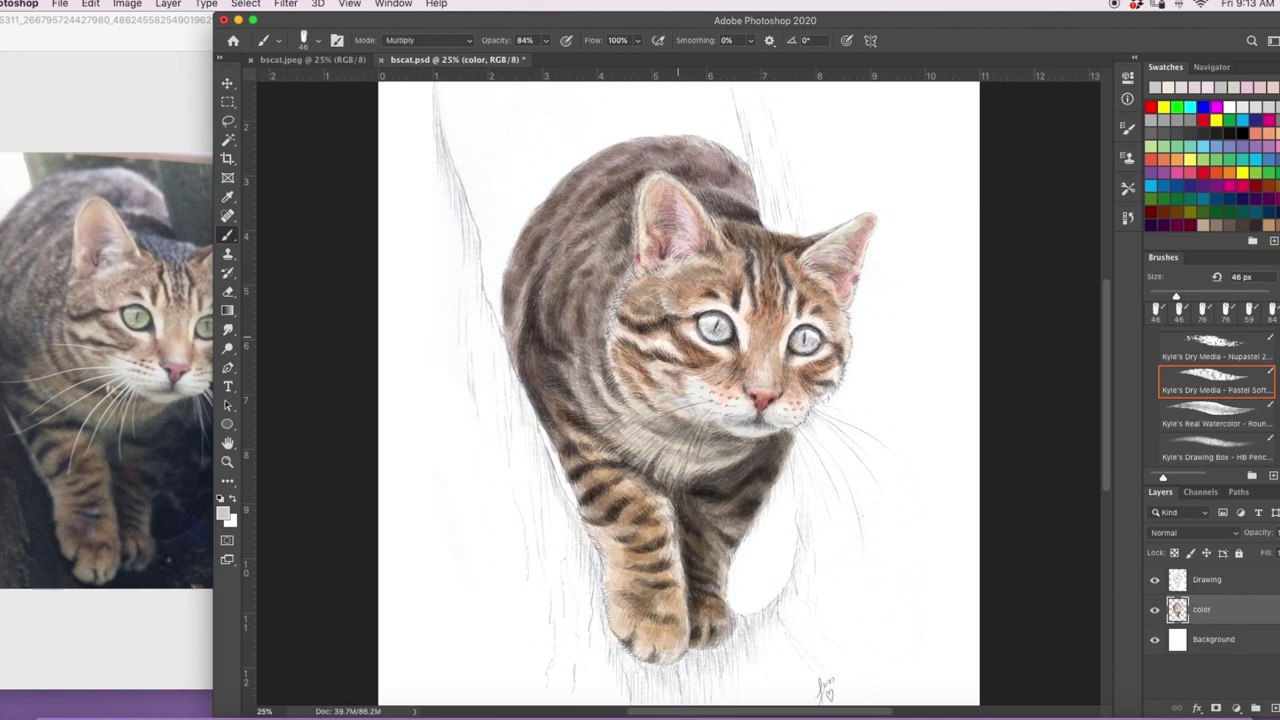
# - Bring the reference photo's face into view, select the insides of both ears freehand, and lower their saturation
pyautogui.moveTo(660, 257); pyautogui.dragTo(674, 208)
pyautogui.moveTo(190, 25); pyautogui.dragTo(107, 30)
pyautogui.click(712, 21)
pyautogui.moveTo(822, 270); pyautogui.dragTo(839, 281)
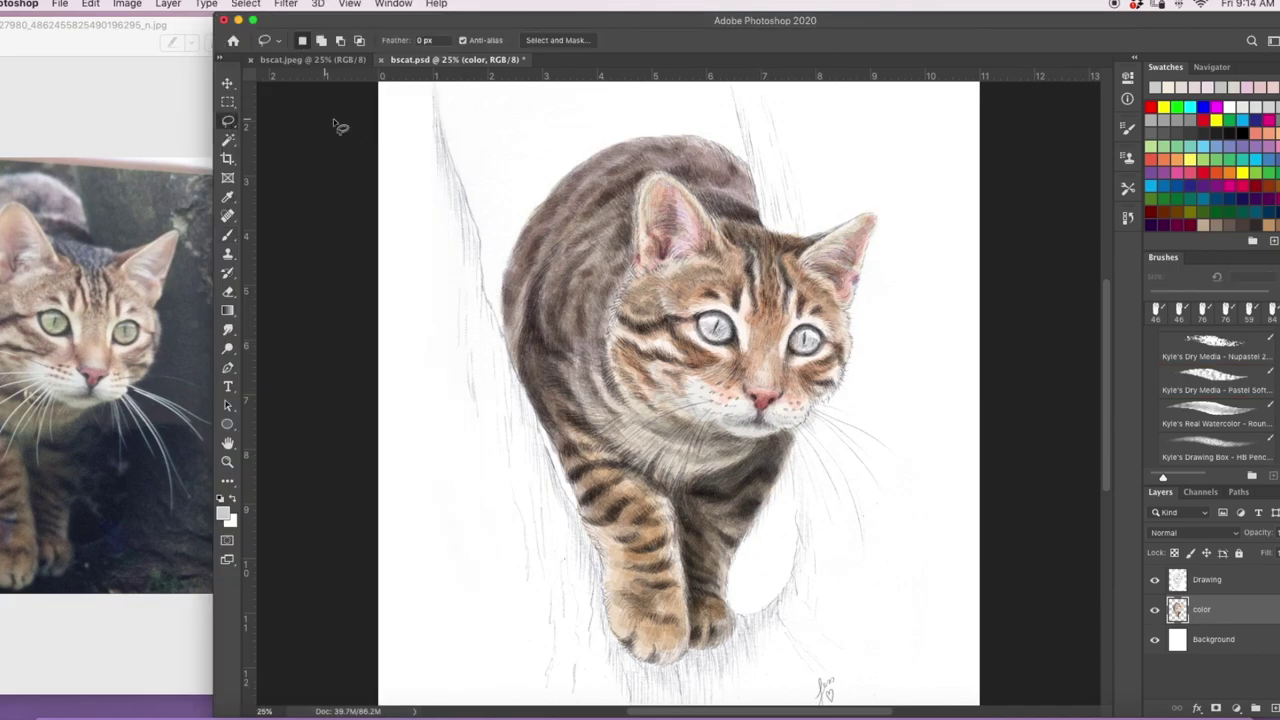
pyautogui.hotkey('ctrl', 'u')
pyautogui.moveTo(1058, 223); pyautogui.dragTo(1030, 222)
pyautogui.click(1220, 116)
# - Set the brush to 22 px and darken the fine markings on the ears, forehead and face
pyautogui.press('b')
pyautogui.click(318, 41)
pyautogui.moveTo(312, 86); pyautogui.dragTo(308, 86)
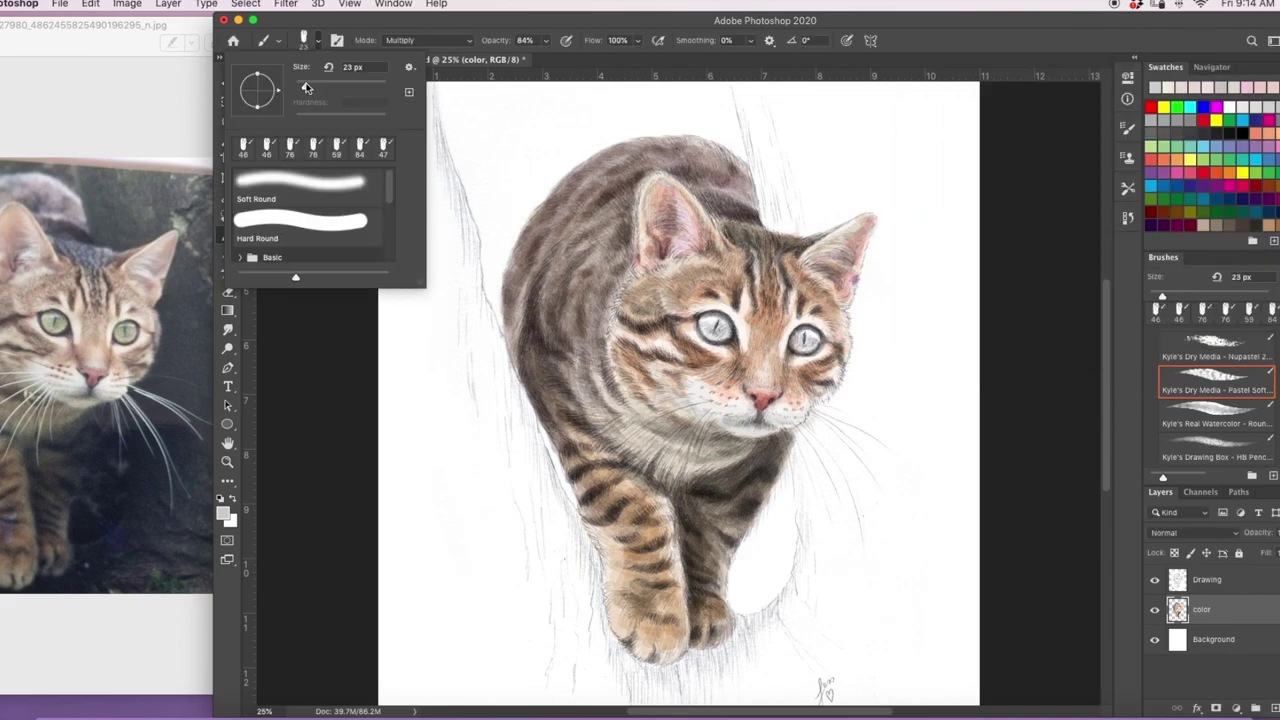
pyautogui.press('super+equal')
pyautogui.moveTo(808, 220); pyautogui.dragTo(707, 364)
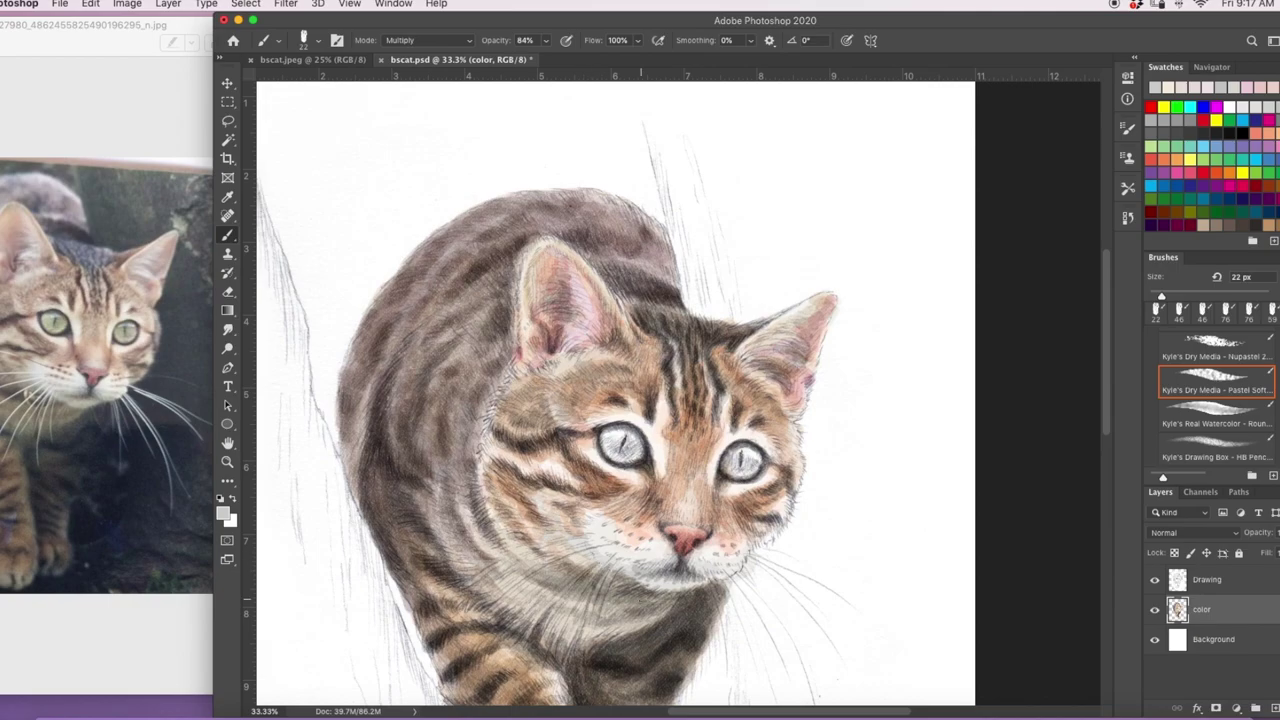
pyautogui.press('super+minus')
pyautogui.press('super+minus')
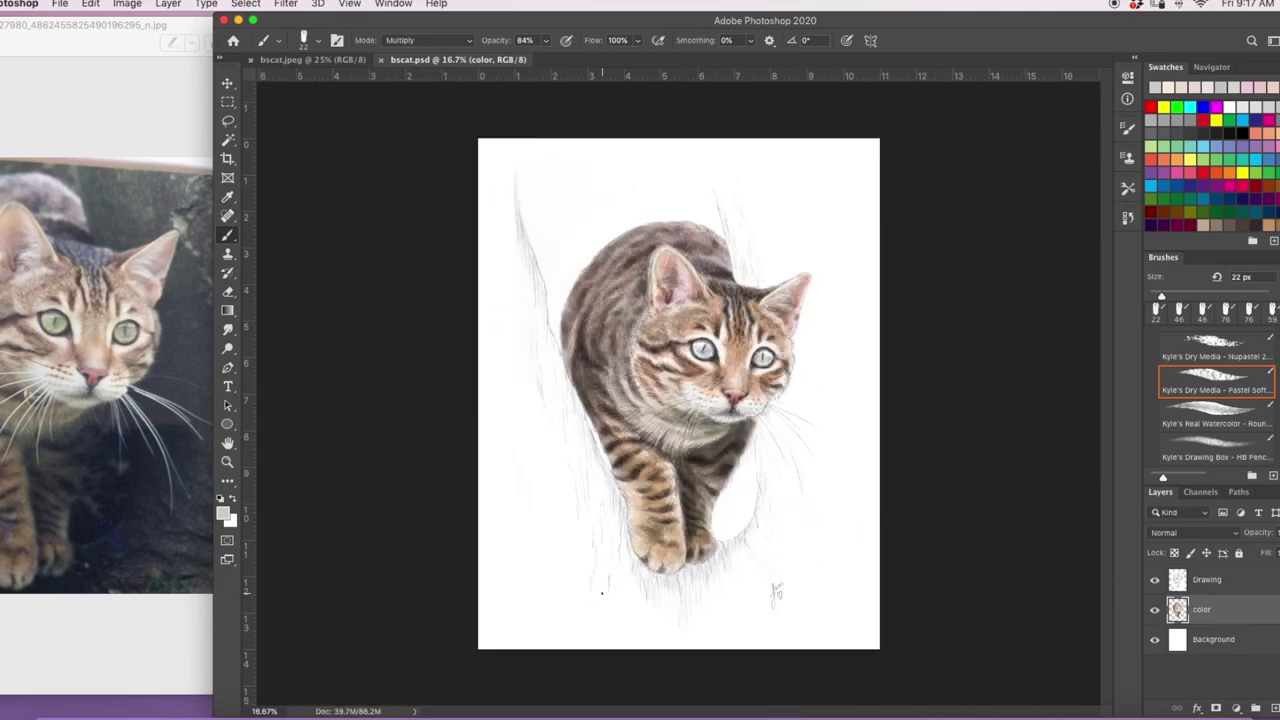
# - Pick a light peach, set the brush to 43 px and 35% opacity, and warm the fur on the head
pyautogui.press('super+plus')
pyautogui.press('super+plus')
pyautogui.moveTo(602, 593); pyautogui.dragTo(526, 649)
pyautogui.click(223, 513)
pyautogui.click(969, 489)
pyautogui.click(1258, 474)
pyautogui.click(318, 41)
pyautogui.moveTo(306, 87); pyautogui.dragTo(314, 87)
pyautogui.press('Return')
pyautogui.press('3')
pyautogui.press('5')
pyautogui.moveTo(704, 275); pyautogui.dragTo(709, 302)
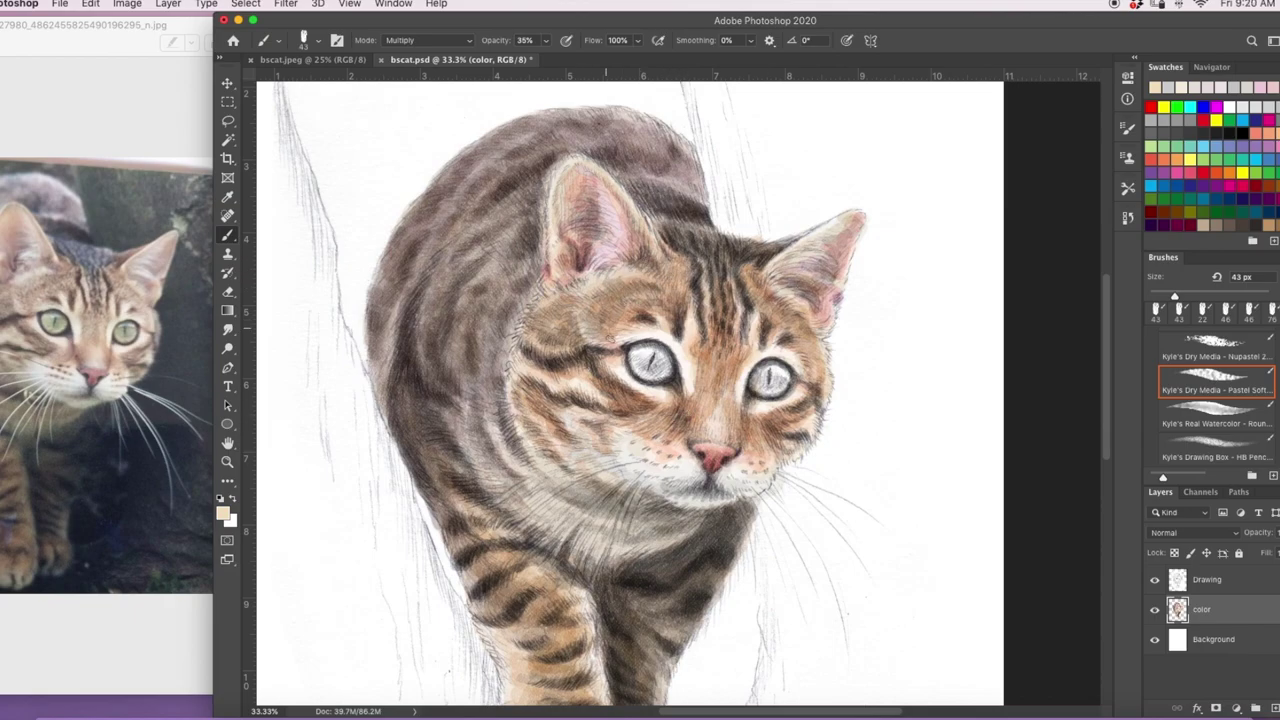
# - Enlarge the brush to 84 px, warm the neck and chest with the peach tint, and save the file
pyautogui.press('super+minus')
pyautogui.press('super+minus')
pyautogui.click(318, 41)
pyautogui.moveTo(300, 86); pyautogui.dragTo(324, 86)
pyautogui.click(680, 520)
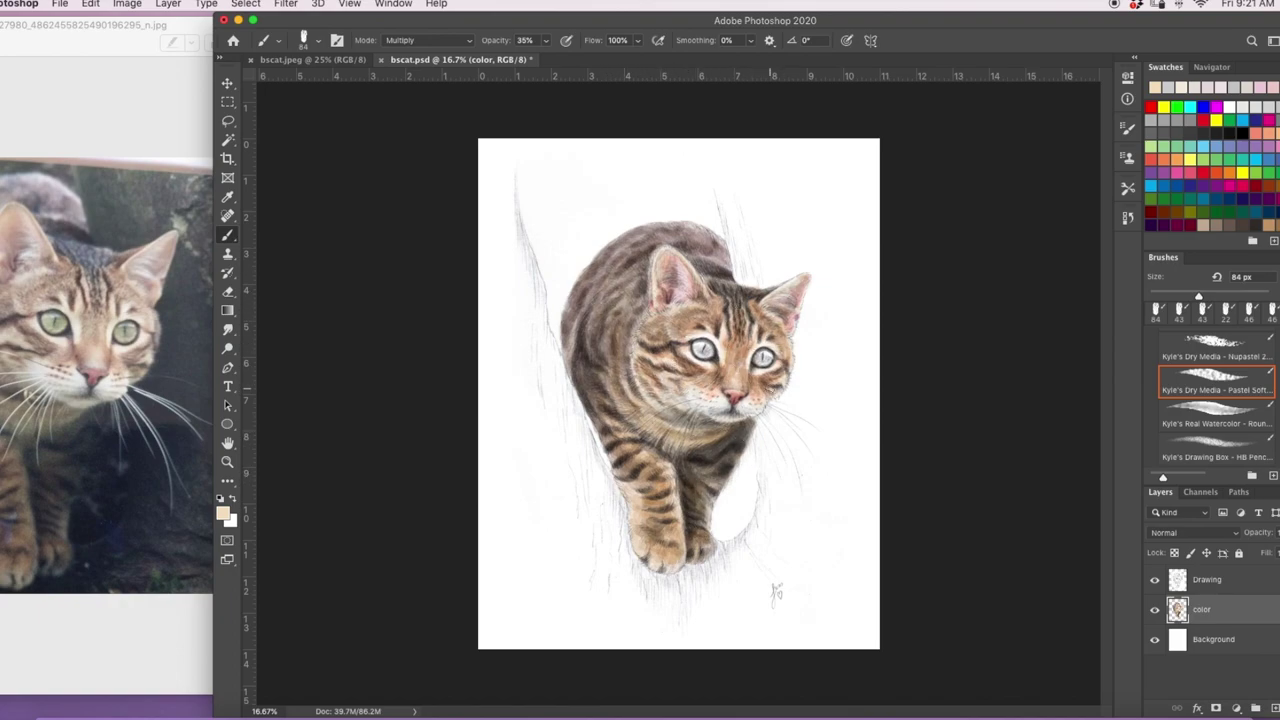
pyautogui.press('super+s')
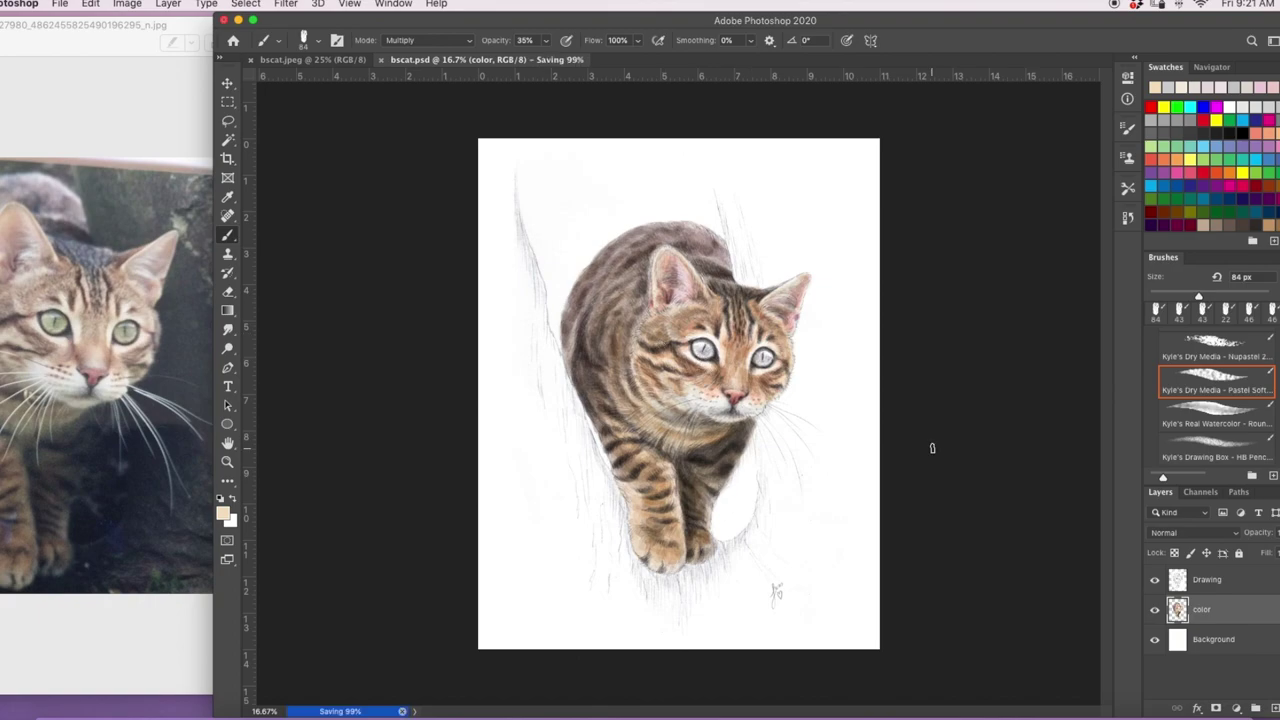
# - Tint both irises pale yellow-green with a 33 px brush at 100% opacity, changing its blending mode from Normal to Multiply
pyautogui.press('super+plus')
pyautogui.press('super+plus')
pyautogui.press('super+plus')
pyautogui.click(134, 34)
pyautogui.press('super+plus')
pyautogui.press('super+plus')
pyautogui.moveTo(140, 34); pyautogui.dragTo(86, 40)
pyautogui.click(517, 465)
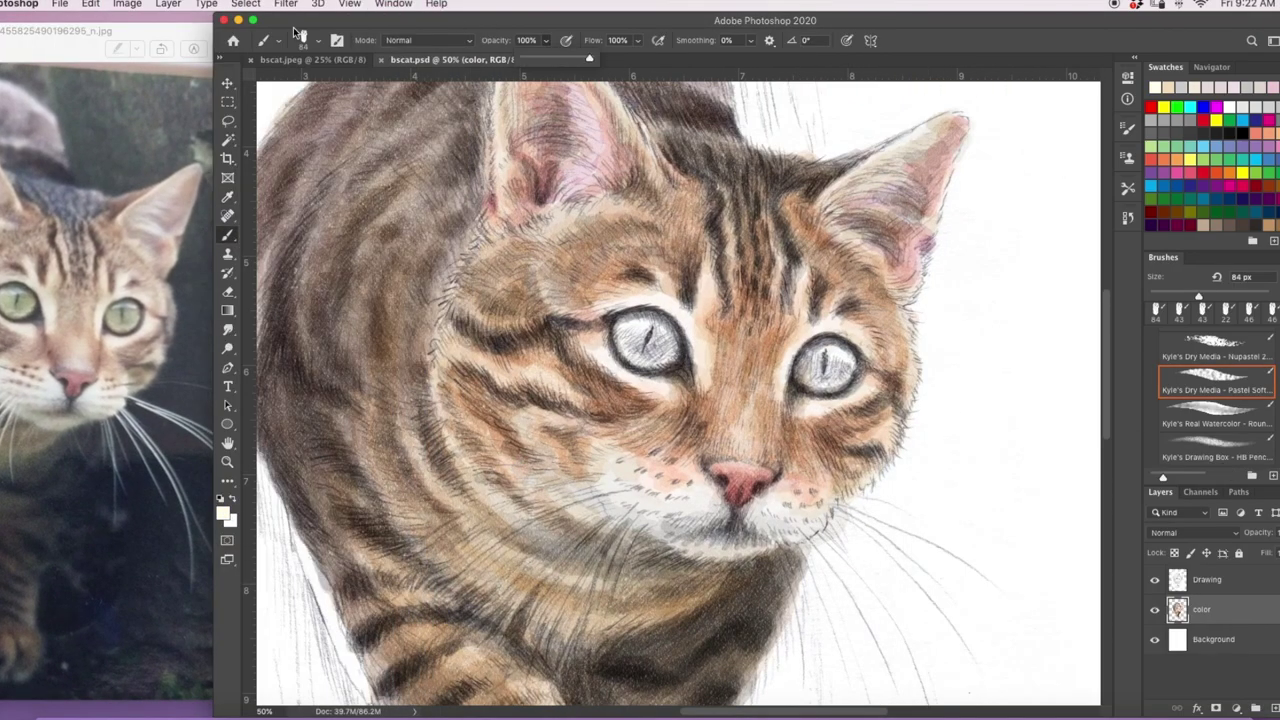
pyautogui.moveTo(661, 330); pyautogui.dragTo(666, 338)
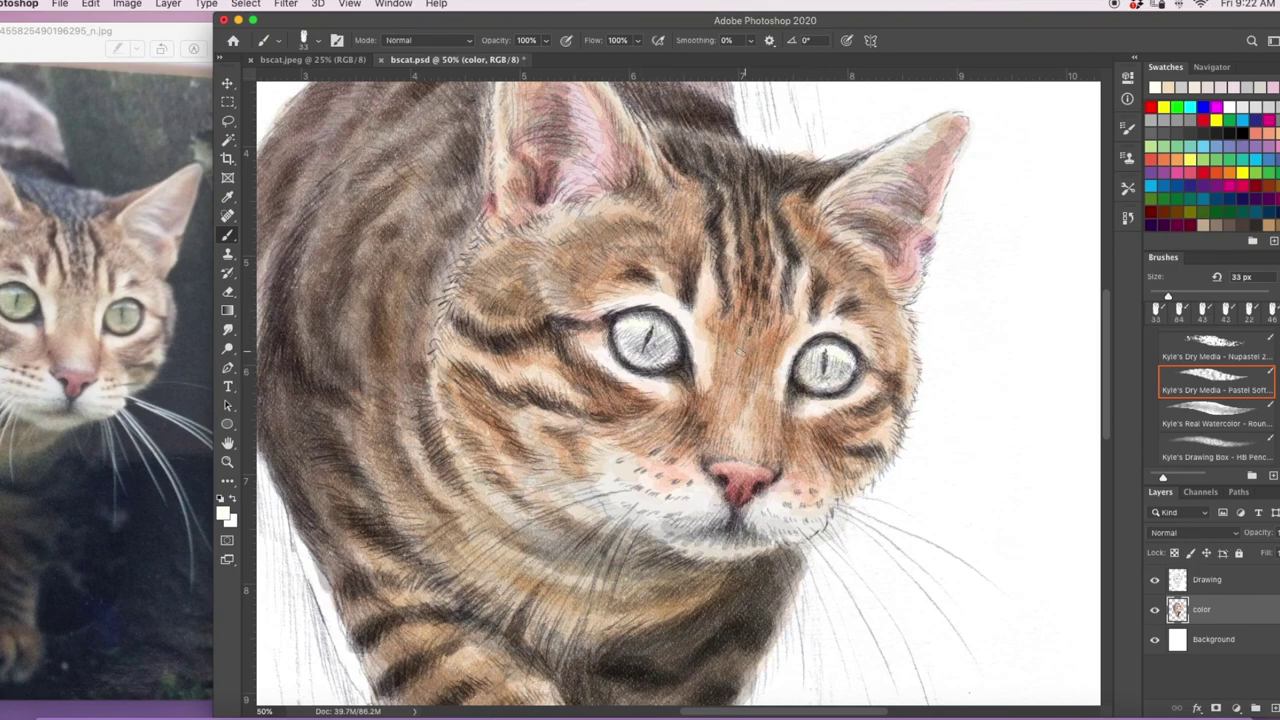
pyautogui.hotkey('alt', 'shift', 'm')
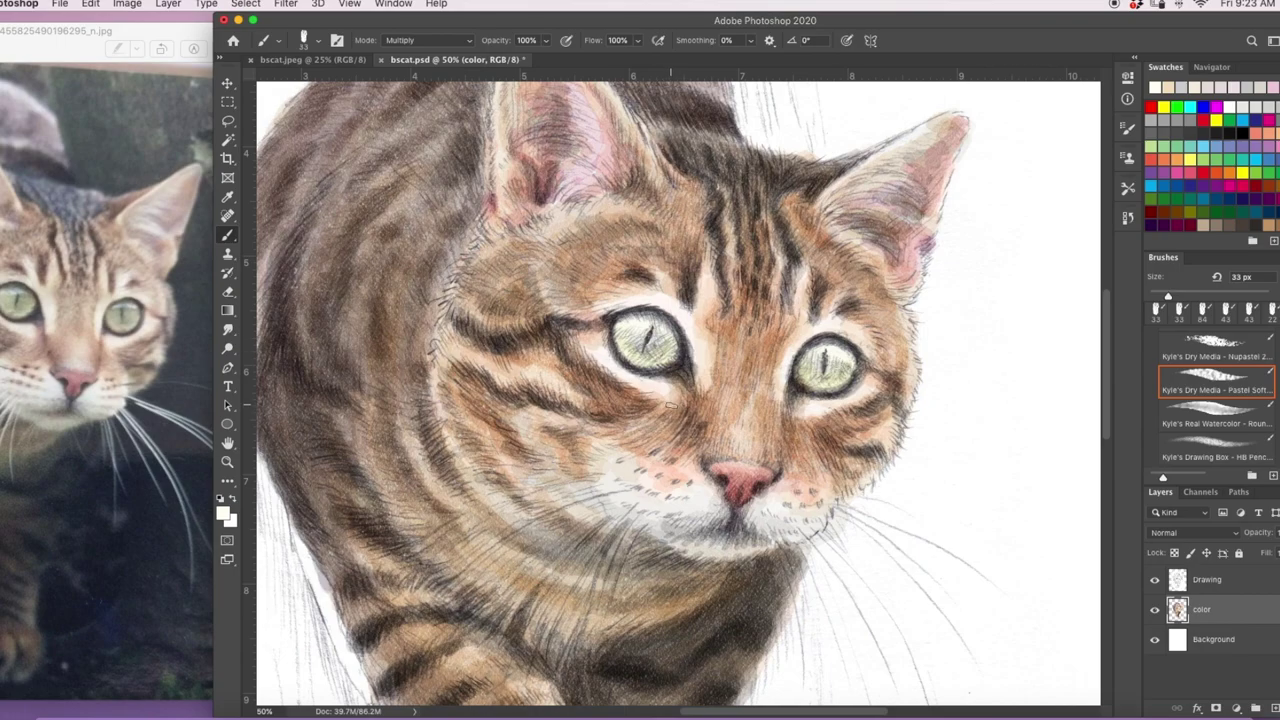
# - Select the right eye's pupil on the Drawing layer and rotate it by -5.5°
pyautogui.press('l')
pyautogui.click(1207, 580)
pyautogui.moveTo(825, 346); pyautogui.dragTo(823, 349)
pyautogui.press('super+t')
pyautogui.moveTo(809, 393); pyautogui.dragTo(812, 396)
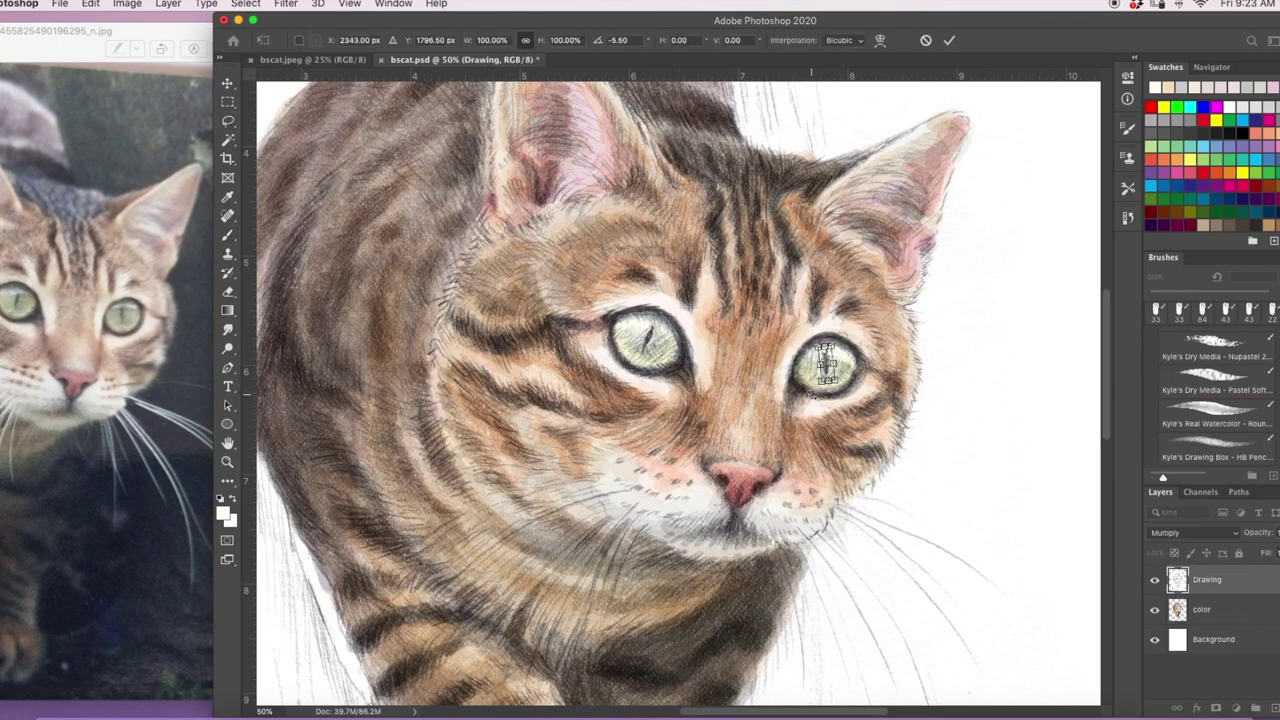
pyautogui.press('Return')
# - Retouch the pencil marks beside the right eye's pupil with the Clone Stamp and return to the color layer
pyautogui.press('s')
pyautogui.moveTo(813, 367); pyautogui.dragTo(811, 381)
pyautogui.hotkey('alt', '[')
pyautogui.press('b')
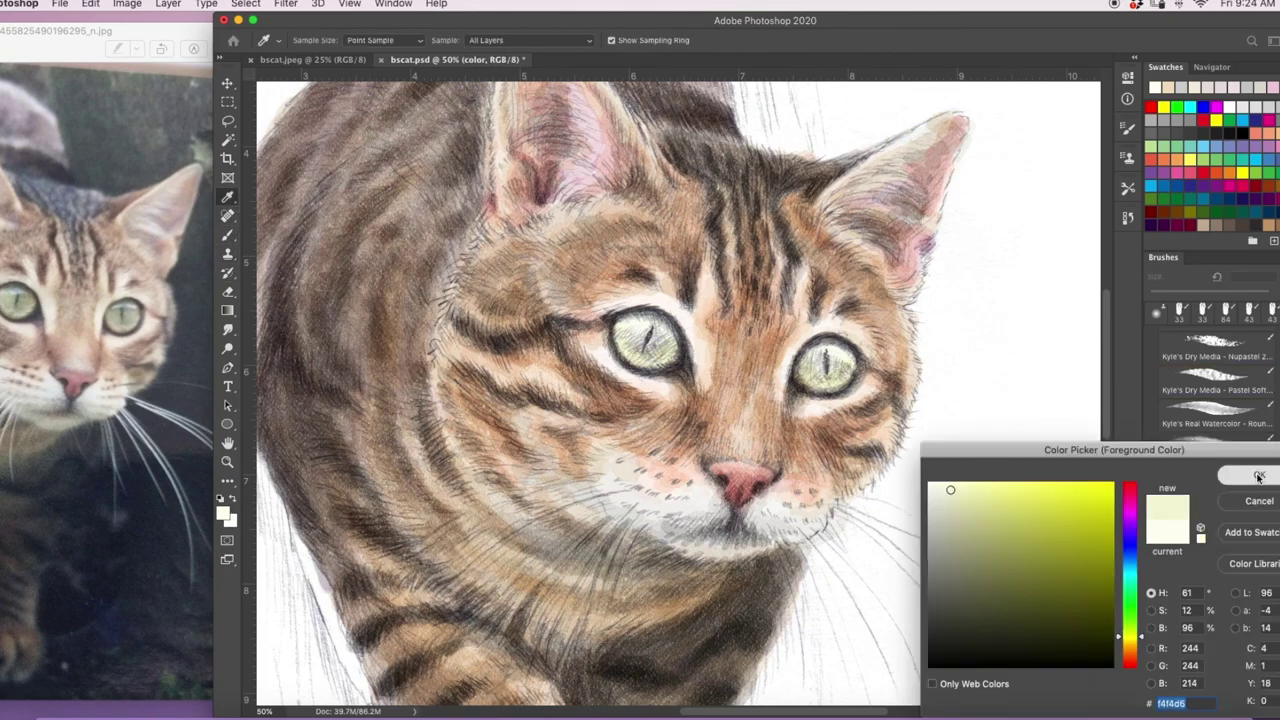
# - Pick a deeper yellow-green and fill in the irises of both eyes
pyautogui.moveTo(815, 382)
pyautogui.mouseDown()
pyautogui.moveTo(835, 366)
pyautogui.moveTo(815, 365)
pyautogui.mouseUp()
pyautogui.click(223, 513)
pyautogui.click(952, 515)
pyautogui.click(1257, 474)
pyautogui.moveTo(642, 346)
pyautogui.mouseDown()
pyautogui.moveTo(666, 334)
pyautogui.moveTo(642, 352)
pyautogui.moveTo(660, 343)
pyautogui.moveTo(646, 315)
pyautogui.mouseUp()
pyautogui.moveTo(808, 361)
pyautogui.mouseDown()
pyautogui.moveTo(814, 372)
pyautogui.moveTo(843, 359)
pyautogui.moveTo(817, 375)
pyautogui.mouseUp()
# - Reduce the brush to 20 px and deepen the green along the edge of the left iris
pyautogui.click(318, 41)
pyautogui.moveTo(313, 87); pyautogui.dragTo(306, 87)
pyautogui.click(318, 41)
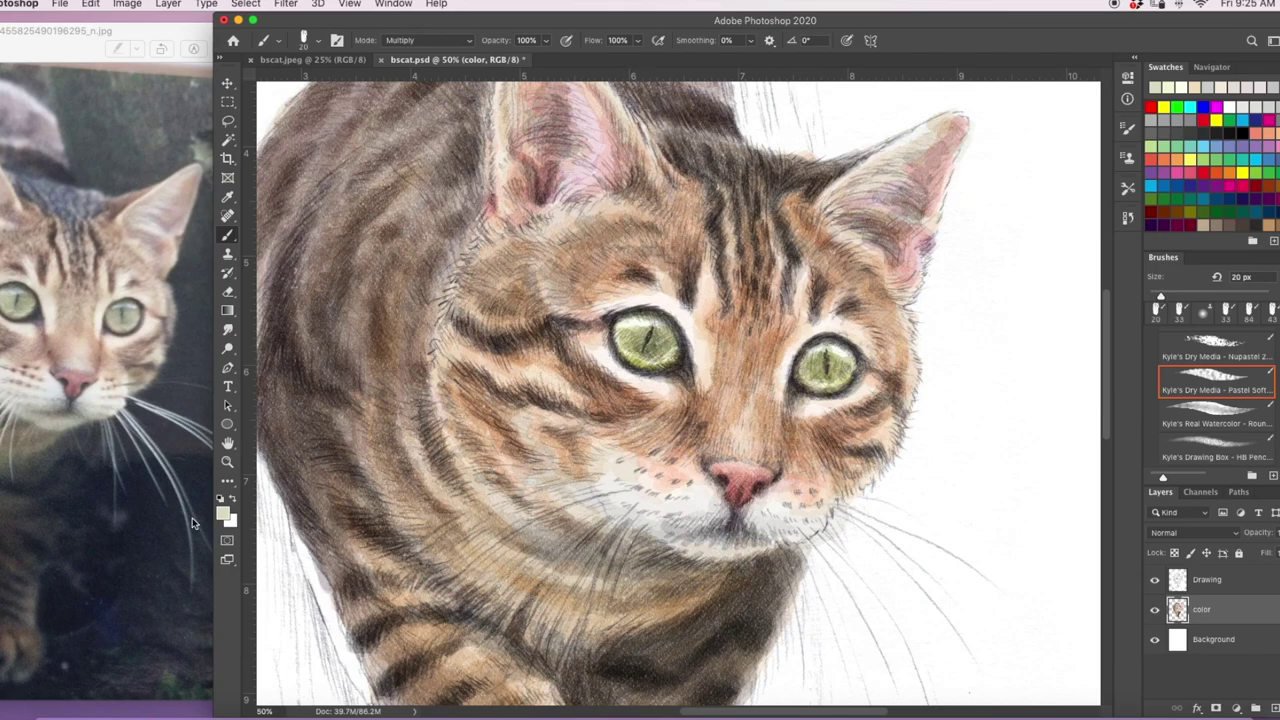
pyautogui.moveTo(669, 351); pyautogui.dragTo(668, 329)
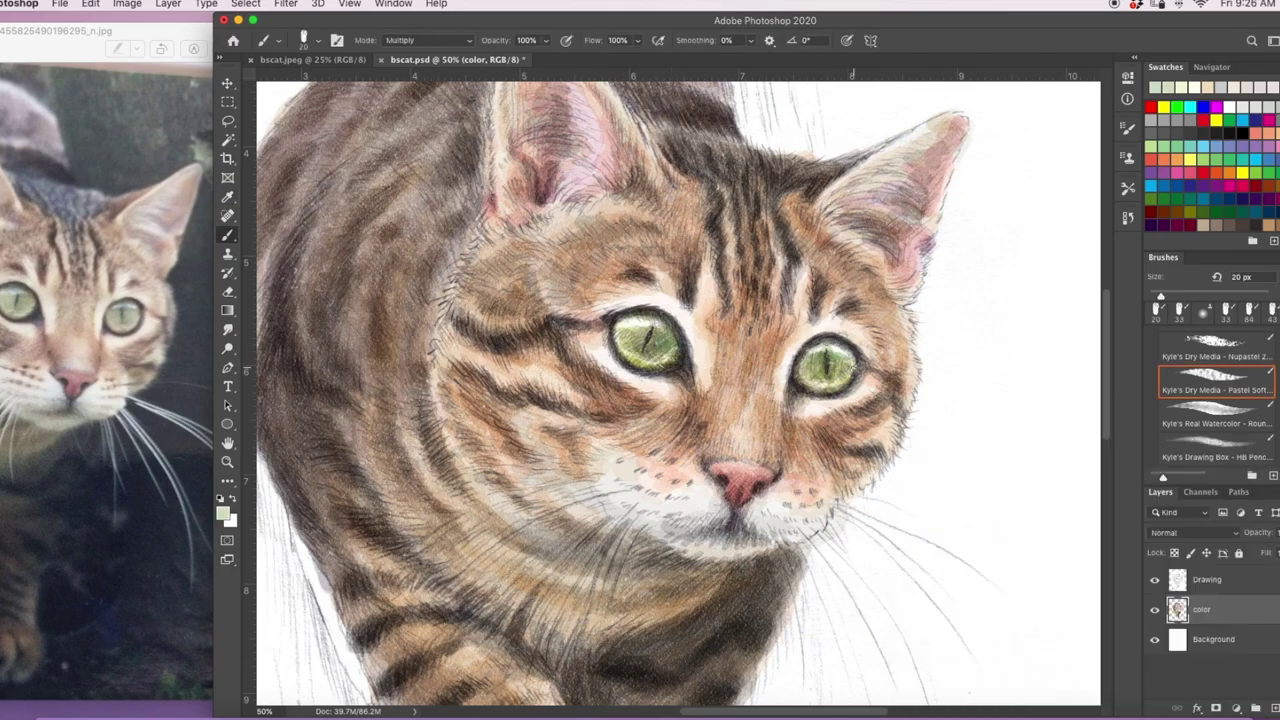
pyautogui.press('super+minus')
pyautogui.press('super+minus')
pyautogui.press('super+minus')
pyautogui.press('super+plus')
pyautogui.press('super+plus')
pyautogui.press('super+plus')
# - Choose a light green and shade the upper and outer parts of both irises
pyautogui.click(224, 513)
pyautogui.click(1257, 474)
pyautogui.moveTo(729, 245)
pyautogui.mouseDown()
pyautogui.moveTo(720, 272)
pyautogui.moveTo(764, 233)
pyautogui.mouseUp()
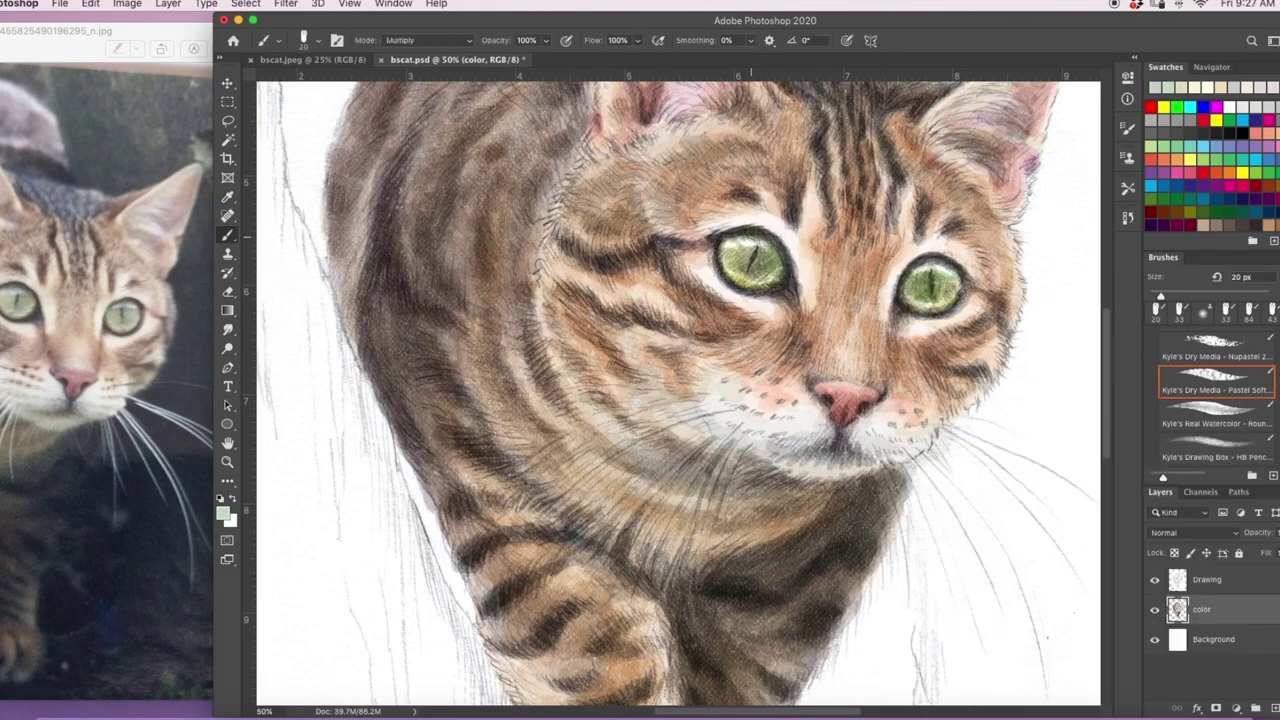
pyautogui.moveTo(784, 276)
pyautogui.mouseDown()
pyautogui.moveTo(744, 289)
pyautogui.moveTo(774, 293)
pyautogui.mouseUp()
pyautogui.moveTo(922, 266)
pyautogui.mouseDown()
pyautogui.moveTo(960, 292)
pyautogui.moveTo(930, 314)
pyautogui.mouseUp()
# - Sample a pinkish brown, set the brush opacity to 46%, and color the whisker spots on both sides of the muzzle
pyautogui.press('h')
pyautogui.keyDown('alt'); pyautogui.click(765, 392); pyautogui.keyUp('alt')
pyautogui.press('4')
pyautogui.press('6')
pyautogui.click(744, 389)
pyautogui.click(760, 376)
pyautogui.click(778, 382)
pyautogui.click(792, 402)
pyautogui.click(722, 399)
pyautogui.click(739, 406)
pyautogui.click(757, 413)
pyautogui.click(893, 412)
pyautogui.click(904, 411)
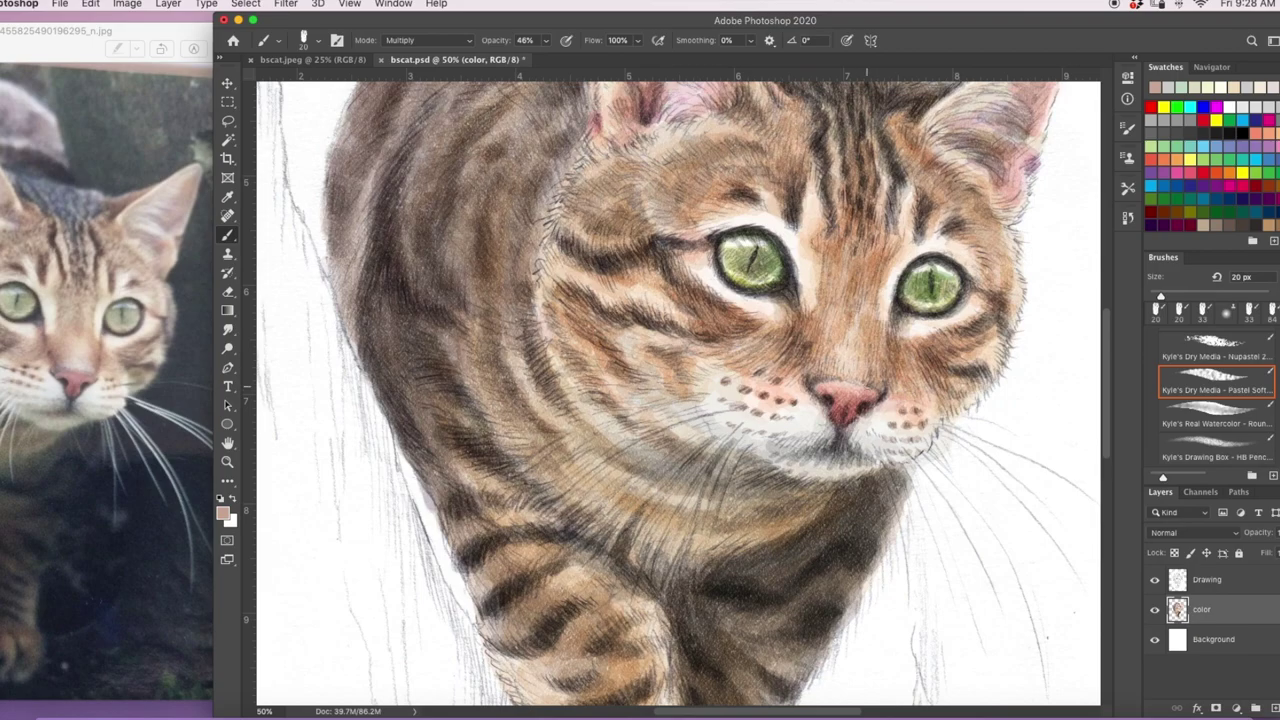
# - Pick a light pink and brush it along the lower outer rim of the left eye
pyautogui.press('super+minus')
pyautogui.press('super+minus')
pyautogui.press('super+minus')
pyautogui.press('super+equal')
pyautogui.press('super+equal')
pyautogui.press('super+equal')
pyautogui.click(223, 513)
pyautogui.click(963, 489)
pyautogui.click(1259, 475)
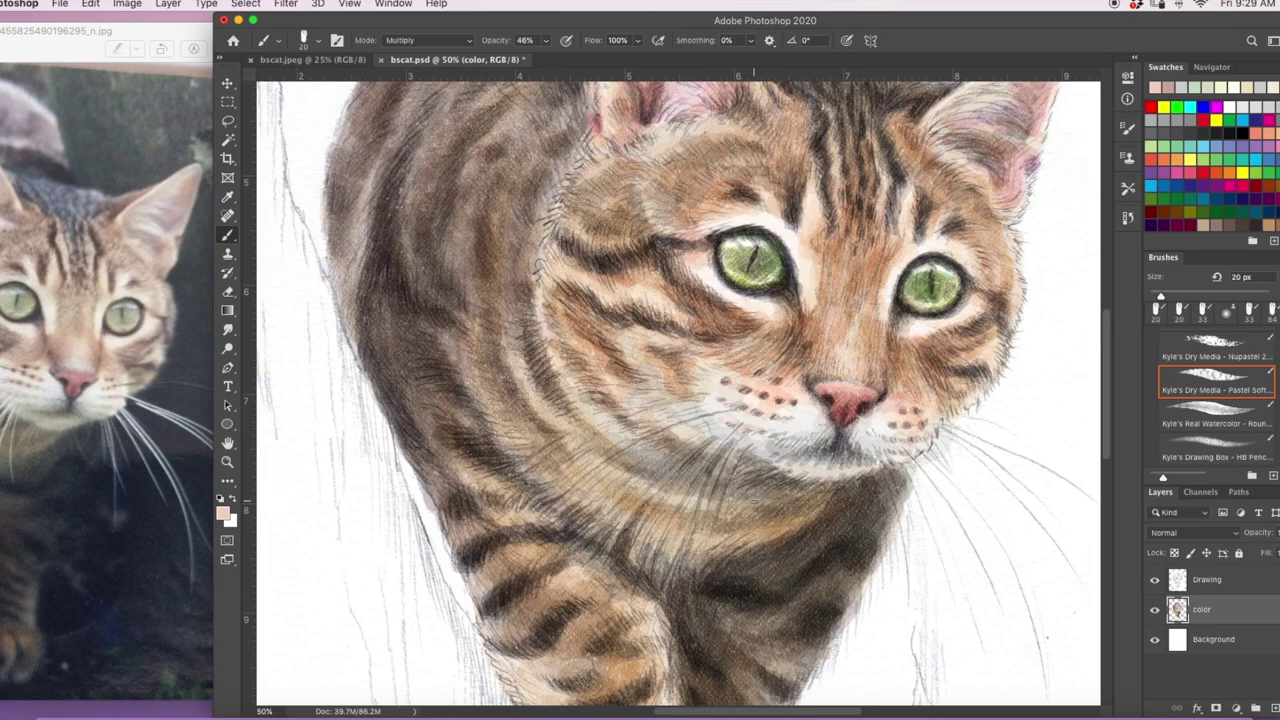
pyautogui.moveTo(711, 251); pyautogui.dragTo(746, 301)
# - Add a new layer directly above the Background layer for painting the tree
pyautogui.press('super+minus')
pyautogui.press('super+minus')
pyautogui.press('super+minus')
pyautogui.click(1210, 643)
pyautogui.click(1274, 708)
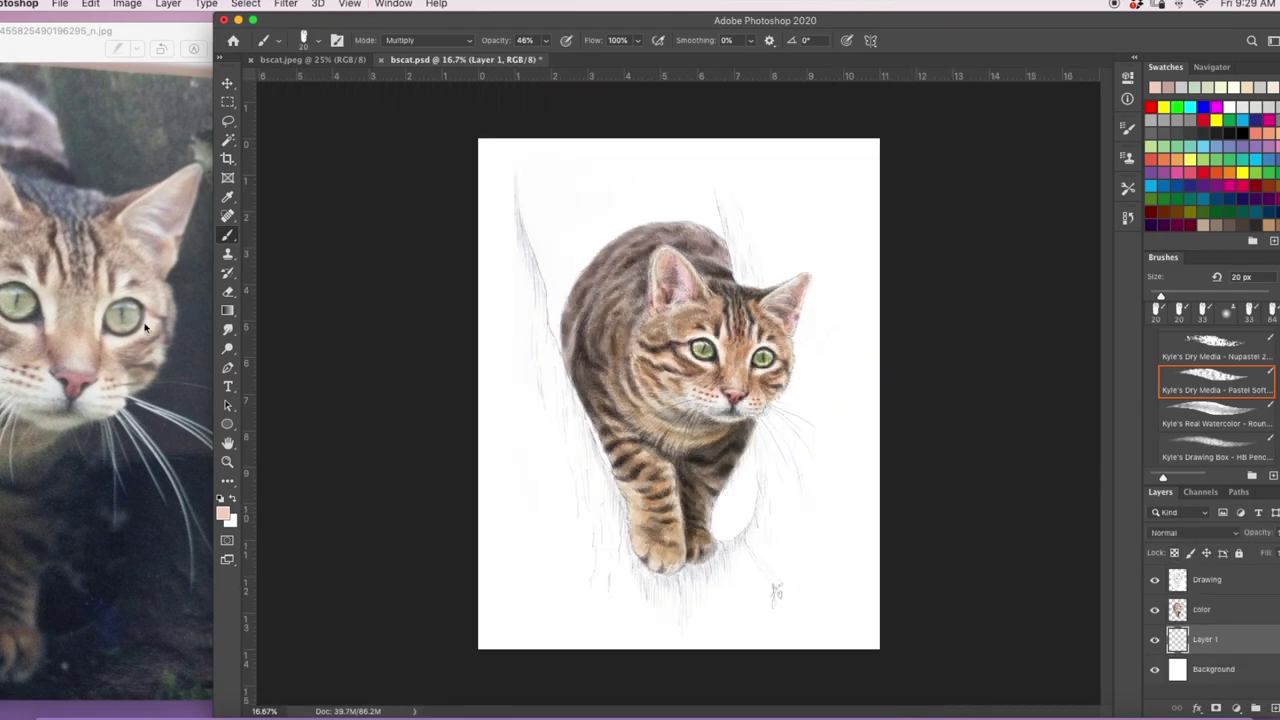
# - Choose a grayish brown, enlarge the brush and paint the tree trunk on both sides of the cat and below its paws
pyautogui.click(147, 328)
pyautogui.press('super+minus')
pyautogui.moveTo(125, 24); pyautogui.dragTo(253, 26)
pyautogui.click(560, 350)
pyautogui.click(223, 513)
pyautogui.click(945, 541)
pyautogui.click(1258, 475)
pyautogui.click(306, 41)
pyautogui.moveTo(302, 86); pyautogui.dragTo(382, 86)
pyautogui.click(556, 41)
pyautogui.moveTo(539, 385)
pyautogui.mouseDown()
pyautogui.moveTo(700, 595)
pyautogui.moveTo(795, 430)
pyautogui.moveTo(775, 270)
pyautogui.moveTo(735, 185)
pyautogui.mouseUp()
pyautogui.moveTo(655, 599)
pyautogui.mouseDown()
pyautogui.moveTo(500, 210)
pyautogui.moveTo(523, 449)
pyautogui.moveTo(815, 410)
pyautogui.moveTo(733, 174)
pyautogui.moveTo(700, 615)
pyautogui.moveTo(529, 406)
pyautogui.moveTo(785, 470)
pyautogui.moveTo(680, 575)
pyautogui.moveTo(560, 420)
pyautogui.moveTo(610, 570)
pyautogui.moveTo(750, 200)
pyautogui.moveTo(548, 374)
pyautogui.moveTo(640, 585)
pyautogui.moveTo(790, 392)
pyautogui.moveTo(685, 565)
pyautogui.moveTo(766, 523)
pyautogui.moveTo(520, 280)
pyautogui.moveTo(780, 500)
pyautogui.moveTo(570, 480)
pyautogui.mouseUp()
# - Darken the tree trunk in Multiply mode at 30% opacity and soften its shading with the Real Watercolor Soft brush
pyautogui.hotkey('shift', 'alt', 'm')
pyautogui.press('3')
pyautogui.scroll(-5, 1220, 385)
pyautogui.click(1228, 366)
pyautogui.moveTo(535, 400)
pyautogui.mouseDown()
pyautogui.moveTo(608, 490)
pyautogui.moveTo(495, 380)
pyautogui.moveTo(512, 290)
pyautogui.moveTo(505, 150)
pyautogui.moveTo(535, 380)
pyautogui.moveTo(594, 533)
pyautogui.moveTo(760, 625)
pyautogui.moveTo(830, 543)
pyautogui.moveTo(812, 440)
pyautogui.moveTo(816, 283)
pyautogui.moveTo(725, 158)
pyautogui.moveTo(790, 240)
pyautogui.moveTo(738, 598)
pyautogui.moveTo(546, 430)
pyautogui.moveTo(497, 342)
pyautogui.moveTo(527, 526)
pyautogui.moveTo(659, 630)
pyautogui.moveTo(702, 632)
pyautogui.moveTo(566, 603)
pyautogui.moveTo(791, 208)
pyautogui.moveTo(809, 342)
pyautogui.moveTo(797, 584)
pyautogui.moveTo(607, 546)
pyautogui.moveTo(741, 158)
pyautogui.moveTo(857, 431)
pyautogui.moveTo(520, 508)
pyautogui.mouseUp()
# - On the tree layer, erase the gray overspill along the inner edge of the left trunk with a Hard Round eraser
pyautogui.click(1230, 672)
pyautogui.click(1220, 643)
pyautogui.press('super+plus')
pyautogui.press('super+plus')
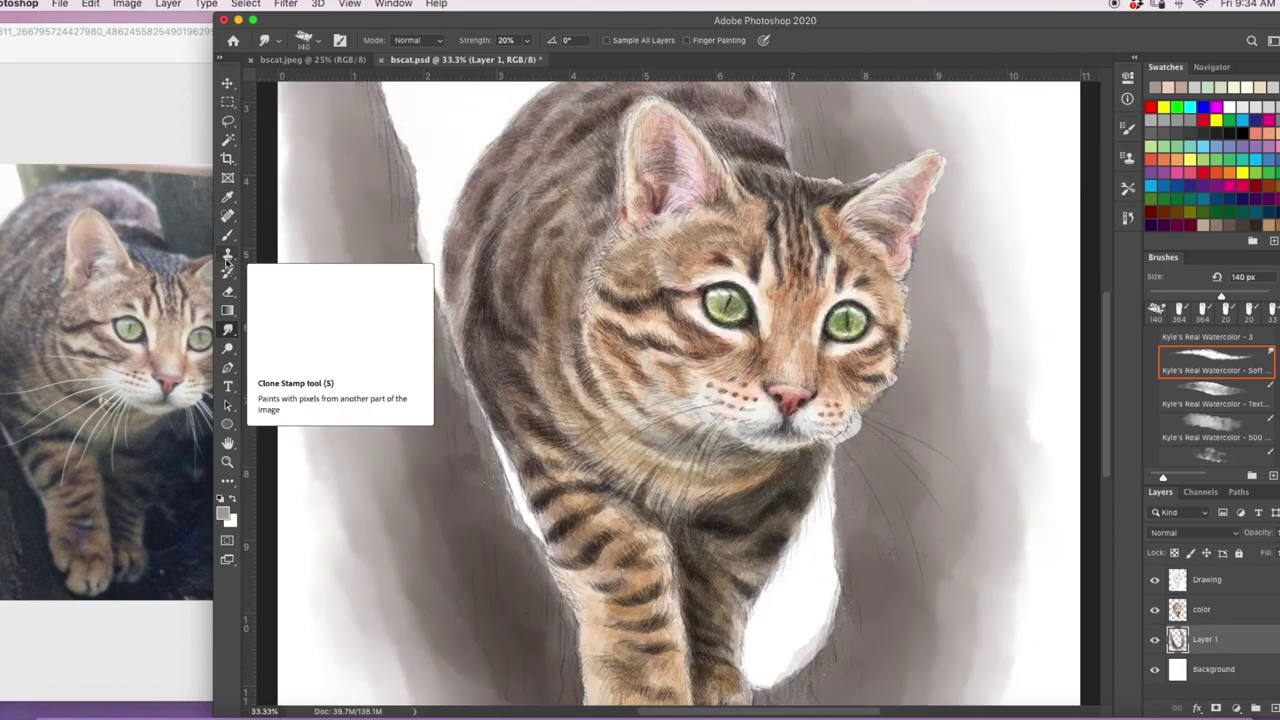
pyautogui.click(228, 292)
pyautogui.click(318, 41)
pyautogui.doubleClick(316, 231)
pyautogui.click(318, 41)
pyautogui.click(228, 292)
pyautogui.click(290, 291)
pyautogui.click(318, 41)
pyautogui.moveTo(353, 87); pyautogui.dragTo(312, 87)
pyautogui.click(413, 170)
pyautogui.moveTo(413, 170); pyautogui.dragTo(415, 203)
pyautogui.click(487, 41)
pyautogui.moveTo(489, 58); pyautogui.dragTo(520, 58)
pyautogui.moveTo(401, 137)
pyautogui.mouseDown()
pyautogui.moveTo(444, 306)
pyautogui.moveTo(546, 550)
pyautogui.mouseUp()
# - Erase the gray from the gap beside the front legs and from the open area between the trunks behind the cat
pyautogui.scroll(-5, 560, 500)
pyautogui.moveTo(778, 509); pyautogui.dragTo(833, 428)
pyautogui.scroll(8, 790, 400)
pyautogui.moveTo(736, 178); pyautogui.dragTo(758, 300)
pyautogui.moveTo(382, 346); pyautogui.dragTo(358, 170)
pyautogui.moveTo(419, 379); pyautogui.dragTo(422, 505)
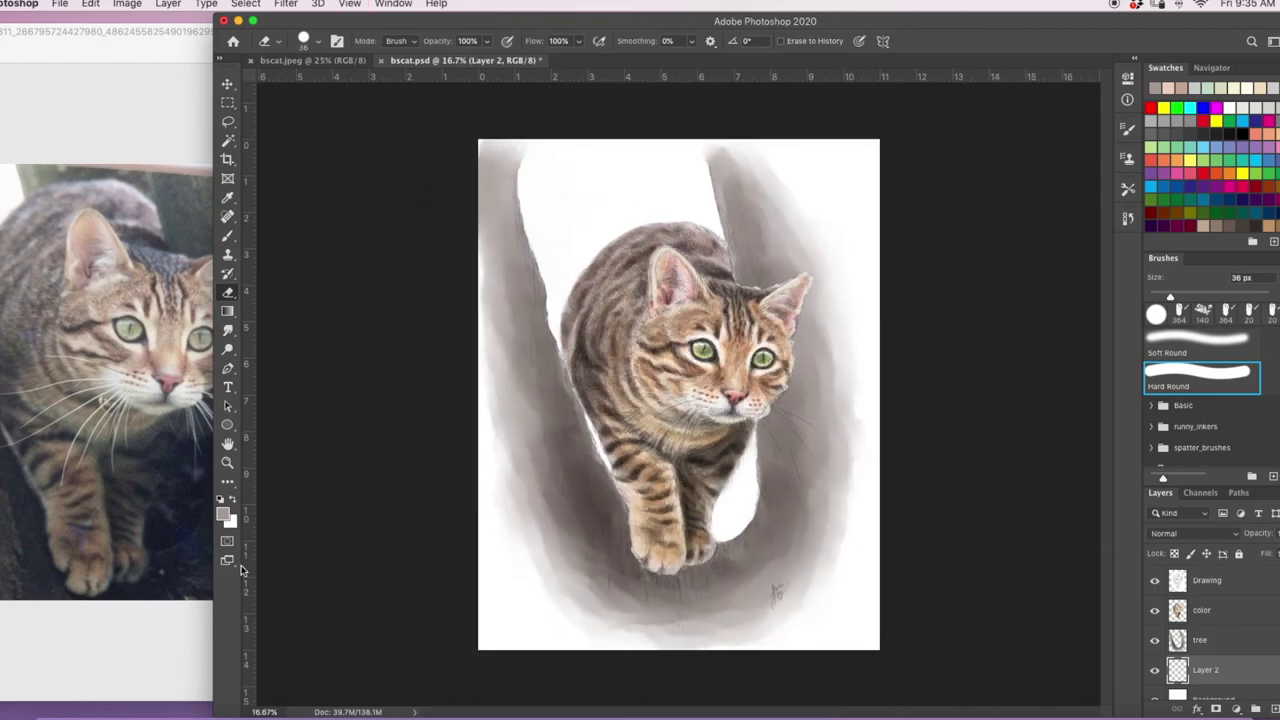
# - Choose a light peach and paint the gaps between the cat and the tree using a 508 px Real Watercolor brush at 45% opacity
pyautogui.click(226, 511)
pyautogui.press('Return')
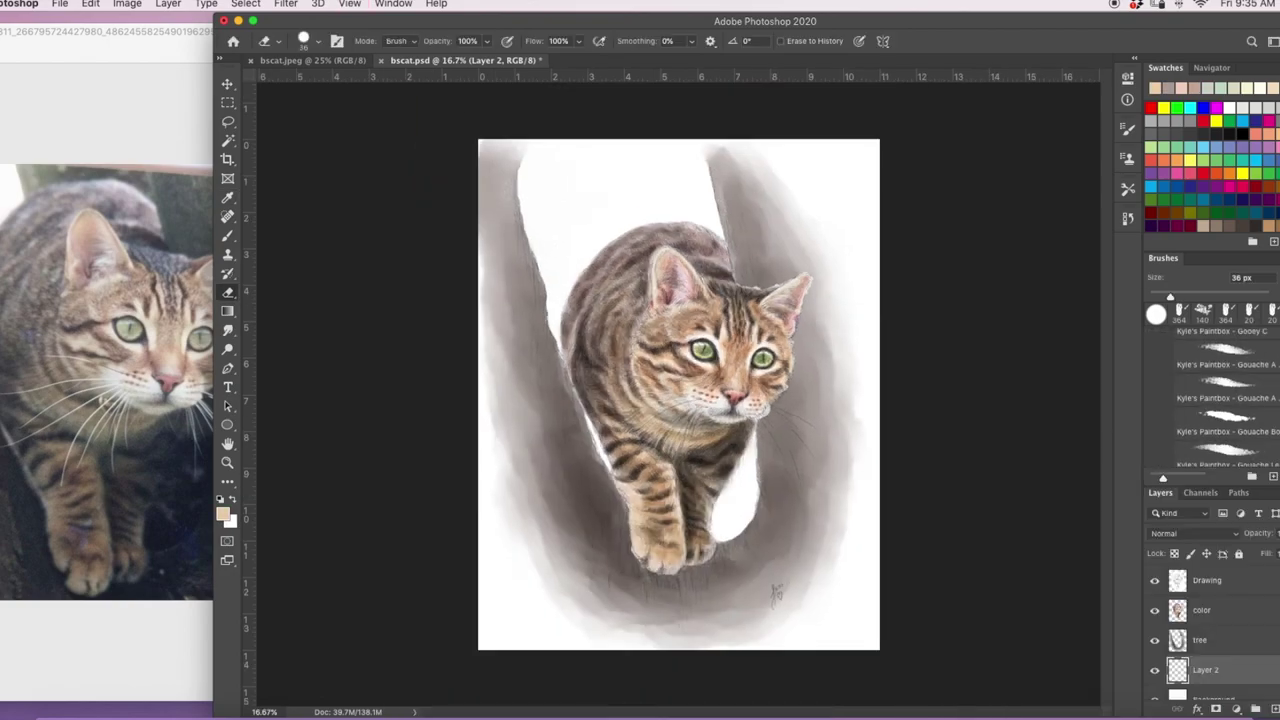
pyautogui.click(1214, 403)
pyautogui.rightClick(696, 450)
pyautogui.click(318, 41)
pyautogui.moveTo(371, 86); pyautogui.dragTo(374, 86)
pyautogui.moveTo(738, 480); pyautogui.dragTo(690, 523)
pyautogui.moveTo(560, 335); pyautogui.dragTo(660, 215)
pyautogui.moveTo(728, 520); pyautogui.dragTo(735, 500)
pyautogui.moveTo(600, 447); pyautogui.dragTo(524, 180)
pyautogui.moveTo(752, 502); pyautogui.dragTo(721, 480)
# - Rename the peach-colored Layer 2 as background
pyautogui.press('super+plus')
pyautogui.press('super+plus')
pyautogui.doubleClick(1206, 670)
pyautogui.write('background')
pyautogui.press('Return')
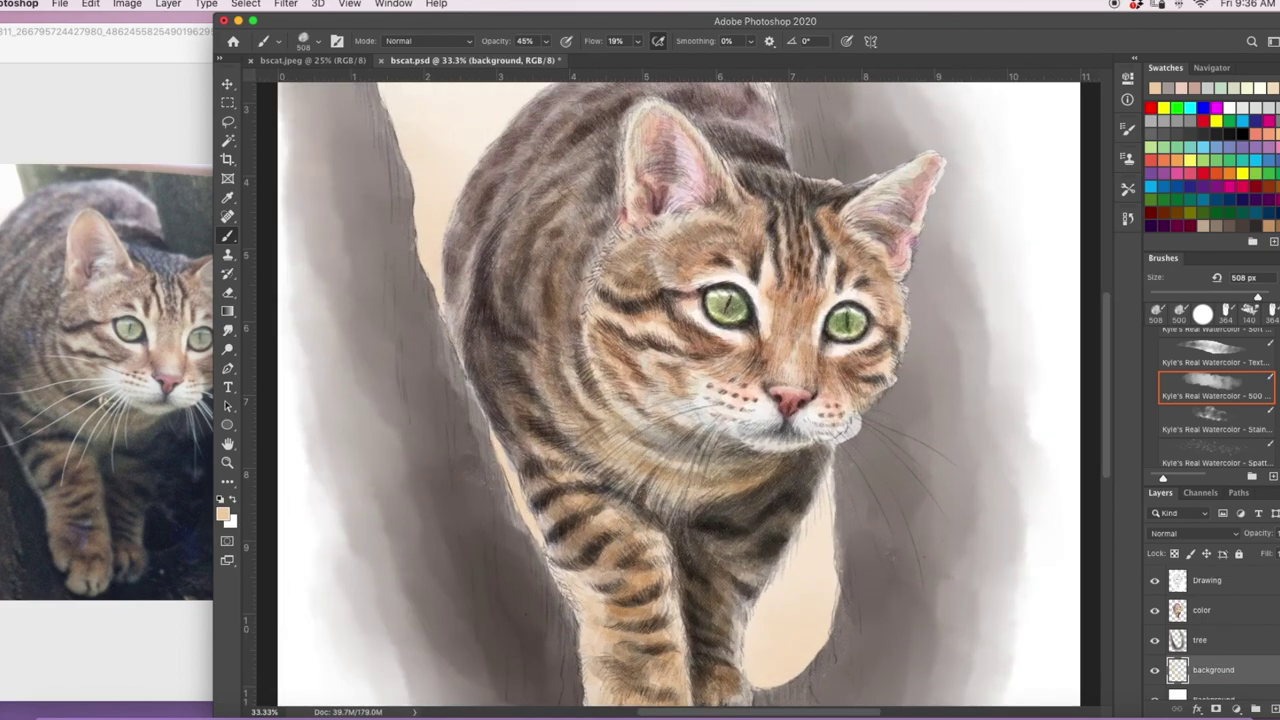
# - On the color layer, touch up the fur edge of the right cheek with the Pastel Soft brush at 20 px
pyautogui.click(1204, 611)
pyautogui.scroll(5, 1214, 400)
pyautogui.click(1215, 382)
pyautogui.click(318, 41)
pyautogui.click(896, 392)
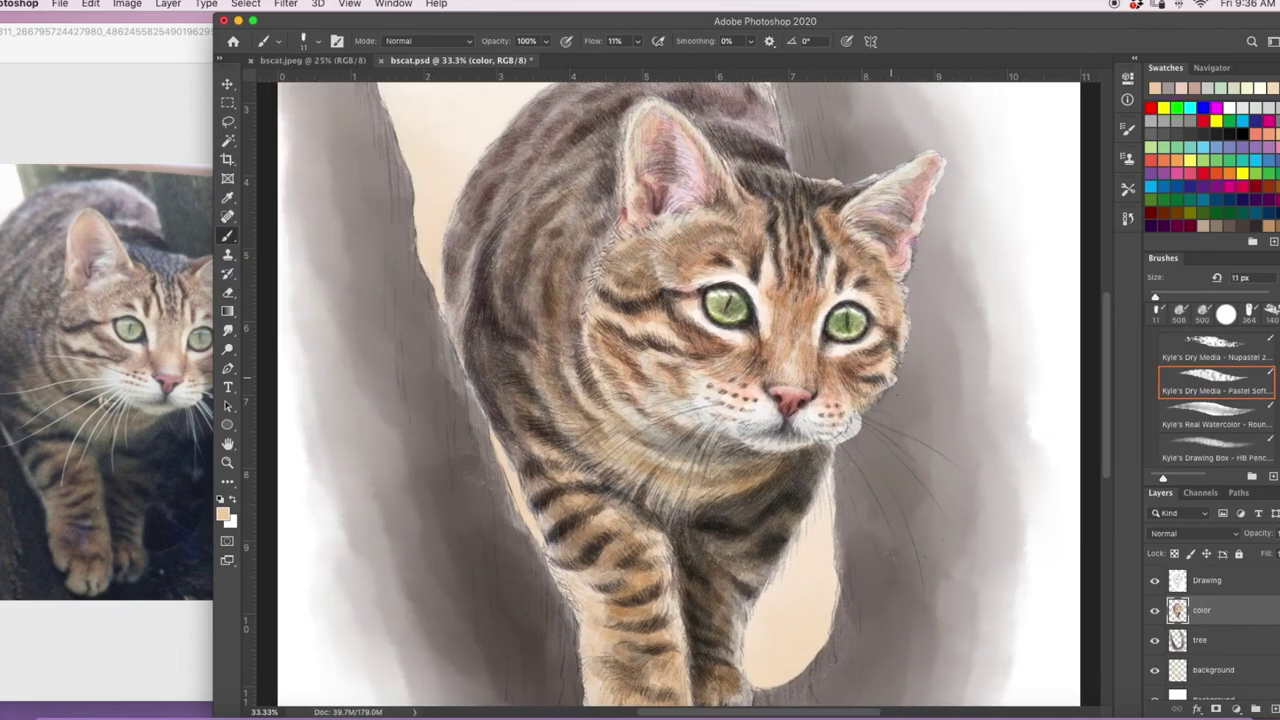
pyautogui.click(318, 41)
pyautogui.moveTo(278, 84); pyautogui.dragTo(284, 84)
pyautogui.click(901, 370)
pyautogui.moveTo(170, 45); pyautogui.dragTo(108, 45)
pyautogui.click(879, 402)
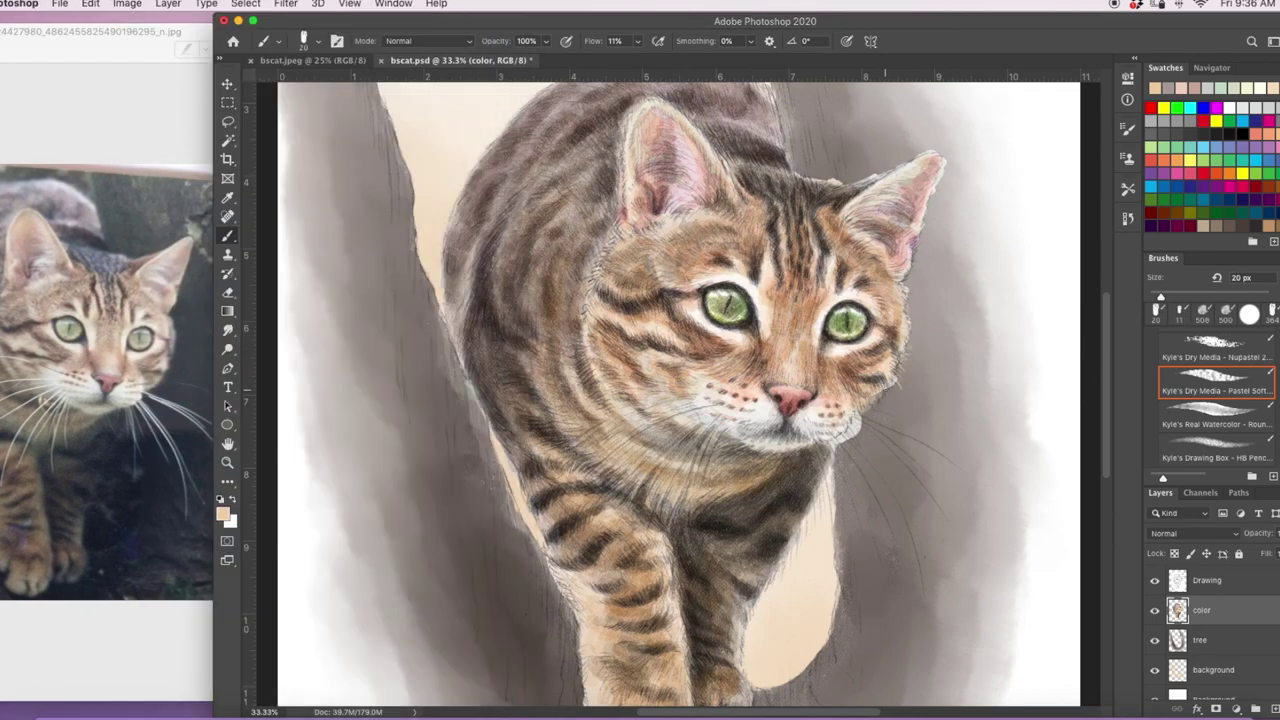
# - Clean stray color from the outer edge of the right cheek and chin with a 14 px Soft Round eraser at 80% opacity
pyautogui.press('e')
pyautogui.click(318, 41)
pyautogui.moveTo(311, 86); pyautogui.dragTo(300, 86)
pyautogui.click(870, 420)
pyautogui.click(318, 41)
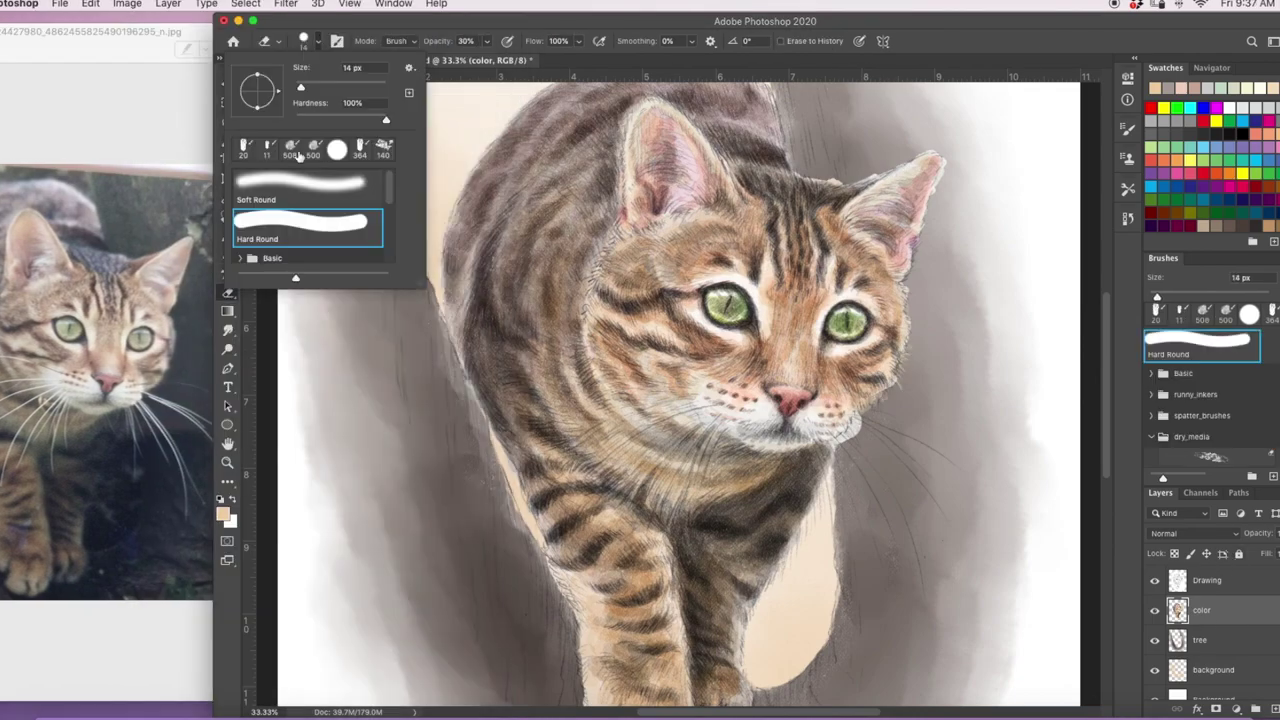
pyautogui.click(302, 185)
pyautogui.click(837, 440)
pyautogui.press('8')
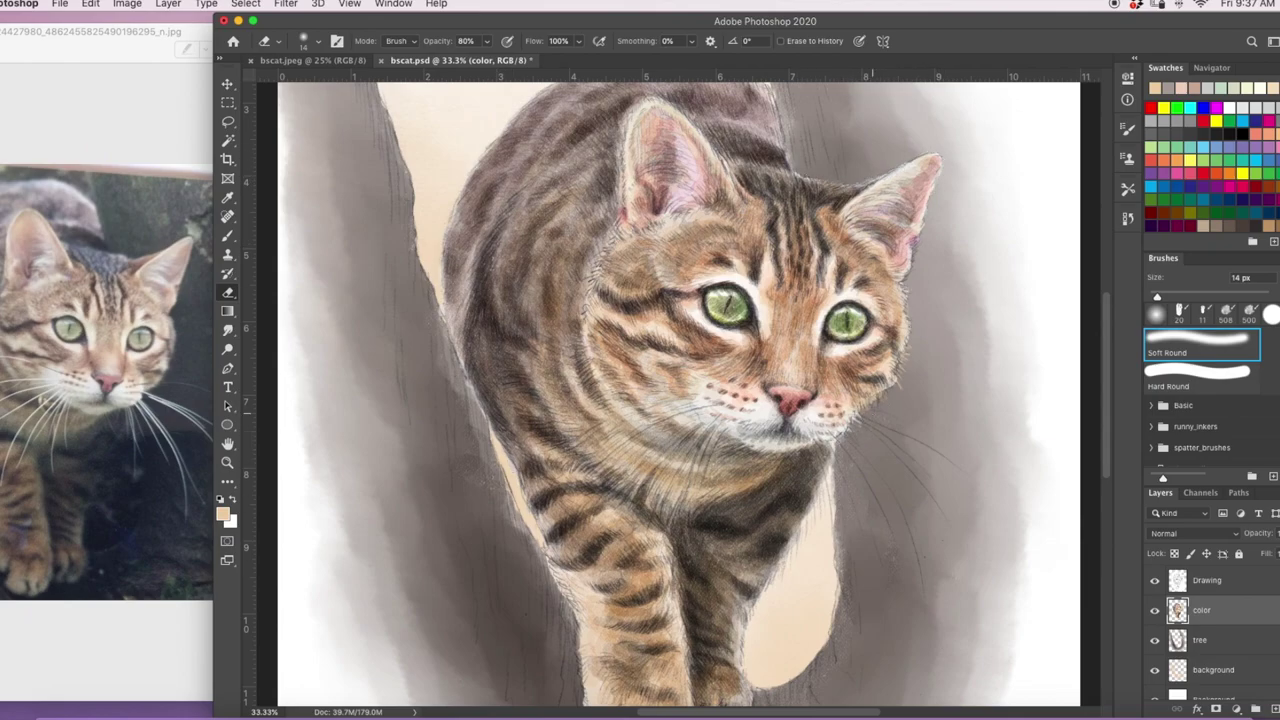
# - Choose a pale beige, lighten the fur along the outer edge of the front leg, and save the document
pyautogui.scroll(3, 870, 411)
pyautogui.scroll(-6, 582, 581)
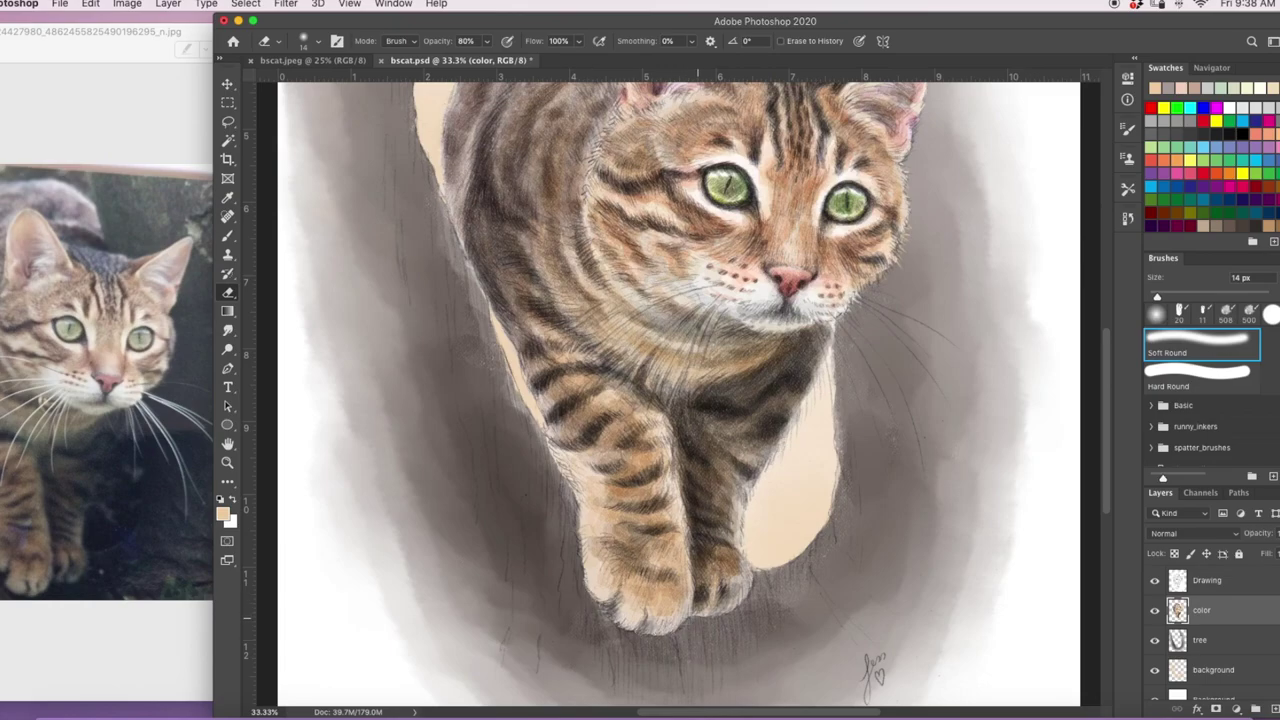
pyautogui.click(223, 514)
pyautogui.click(1257, 476)
pyautogui.press('b')
pyautogui.moveTo(582, 545); pyautogui.dragTo(580, 555)
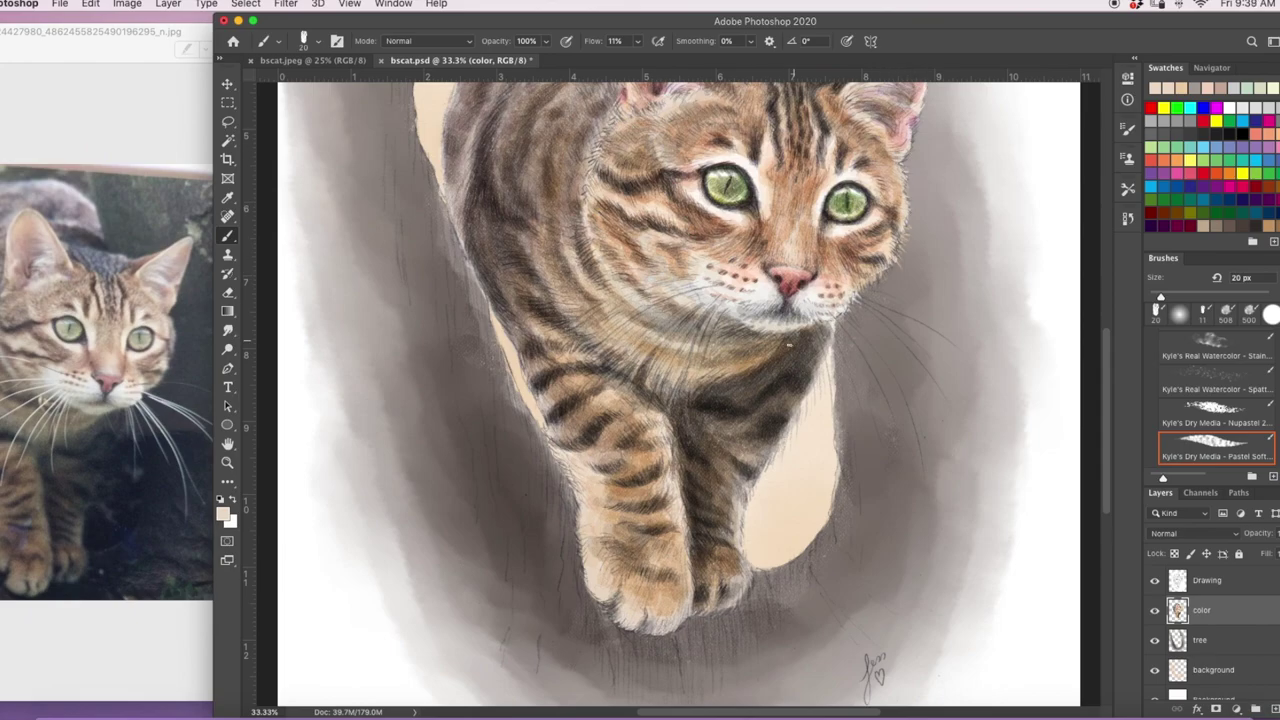
pyautogui.scroll(3, 838, 400)
pyautogui.press('super+s')
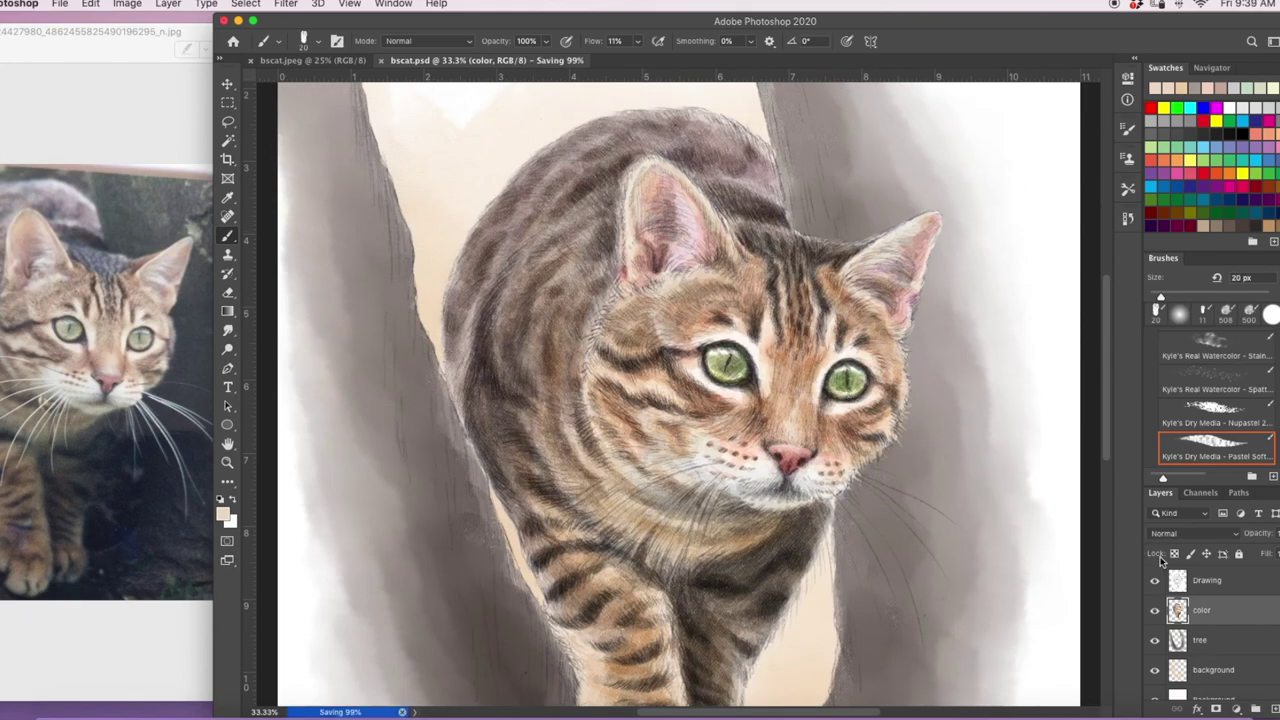
# - Lasso the irises on the color layer, adjust their hue and saturation, and clear the selection
pyautogui.press('super+minus')
pyautogui.press('super+minus')
pyautogui.click(228, 122)
pyautogui.press('super+plus')
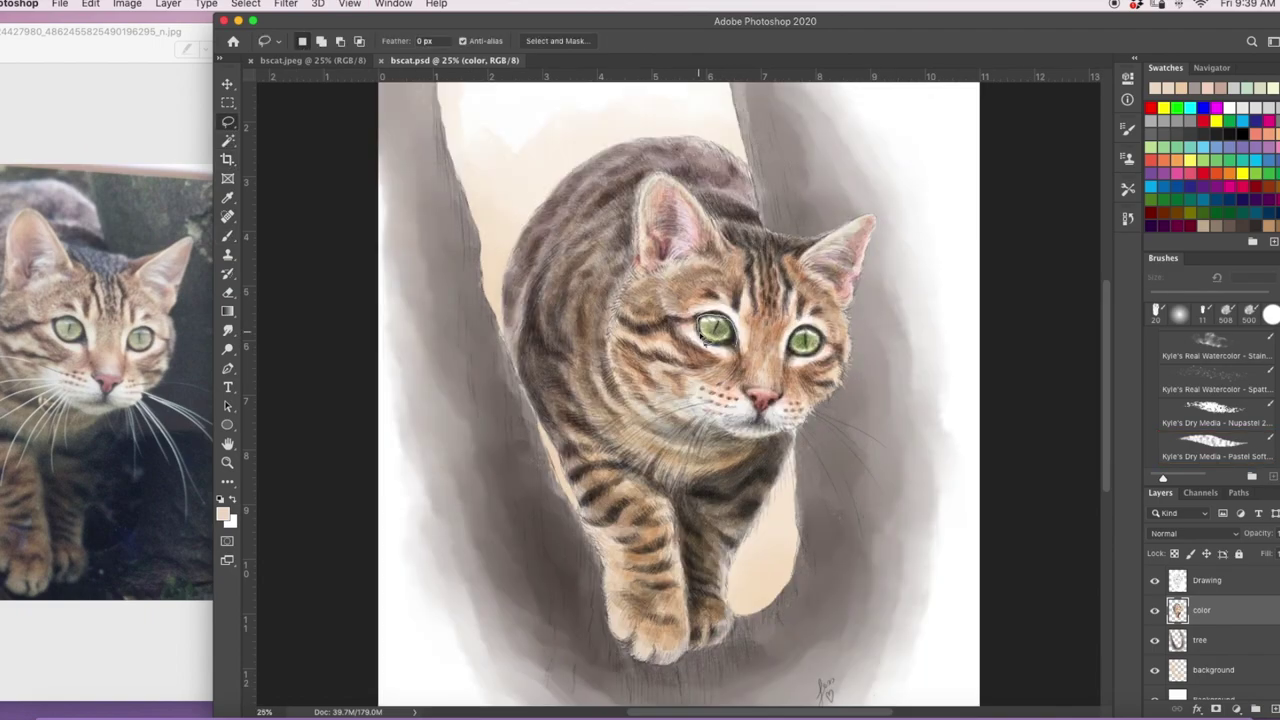
pyautogui.press('super+u')
pyautogui.hscroll(-5, 905, 318)
pyautogui.press('super+minus')
pyautogui.moveTo(1058, 223); pyautogui.dragTo(1061, 260)
pyautogui.press('Return')
pyautogui.press('super+d')
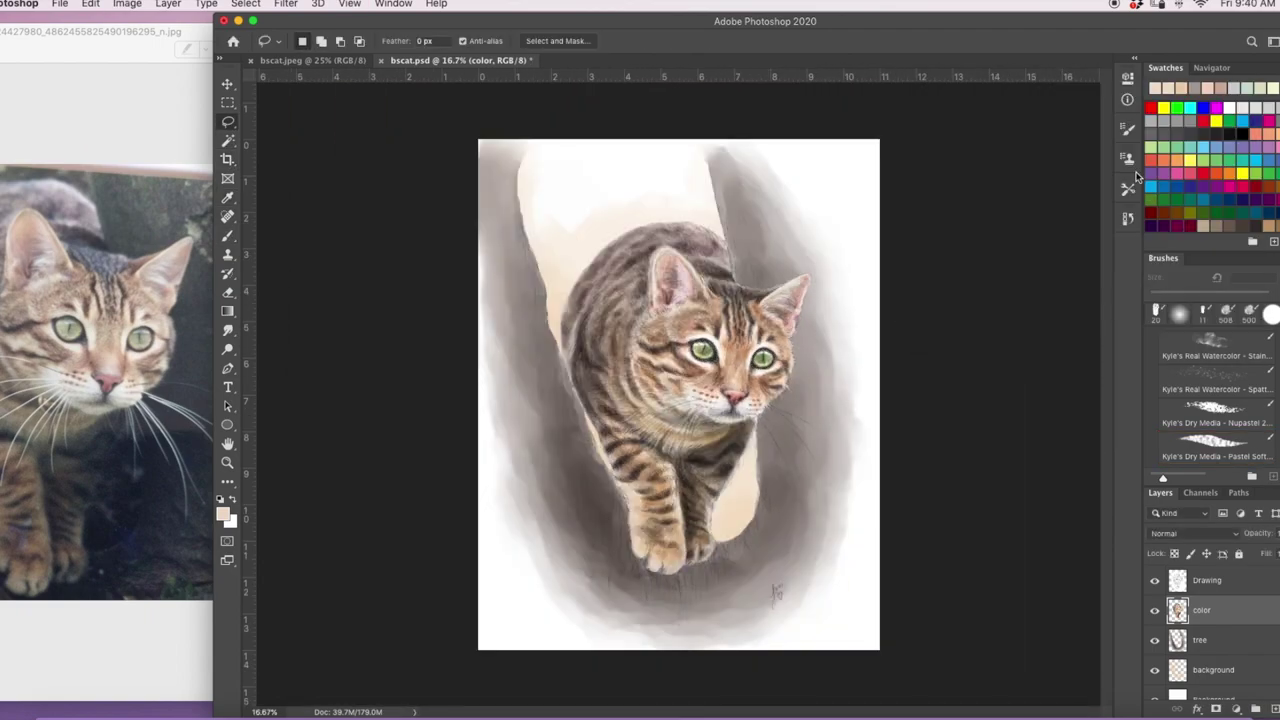
# - Add a new layer above the color layer and pick a very pale cream for the whiskers
pyautogui.press('super+plus')
pyautogui.press('super+plus')
pyautogui.hscroll(3, 957, 197)
pyautogui.press('super+alt+shift+n')
pyautogui.click(223, 514)
pyautogui.click(945, 487)
pyautogui.click(1258, 475)
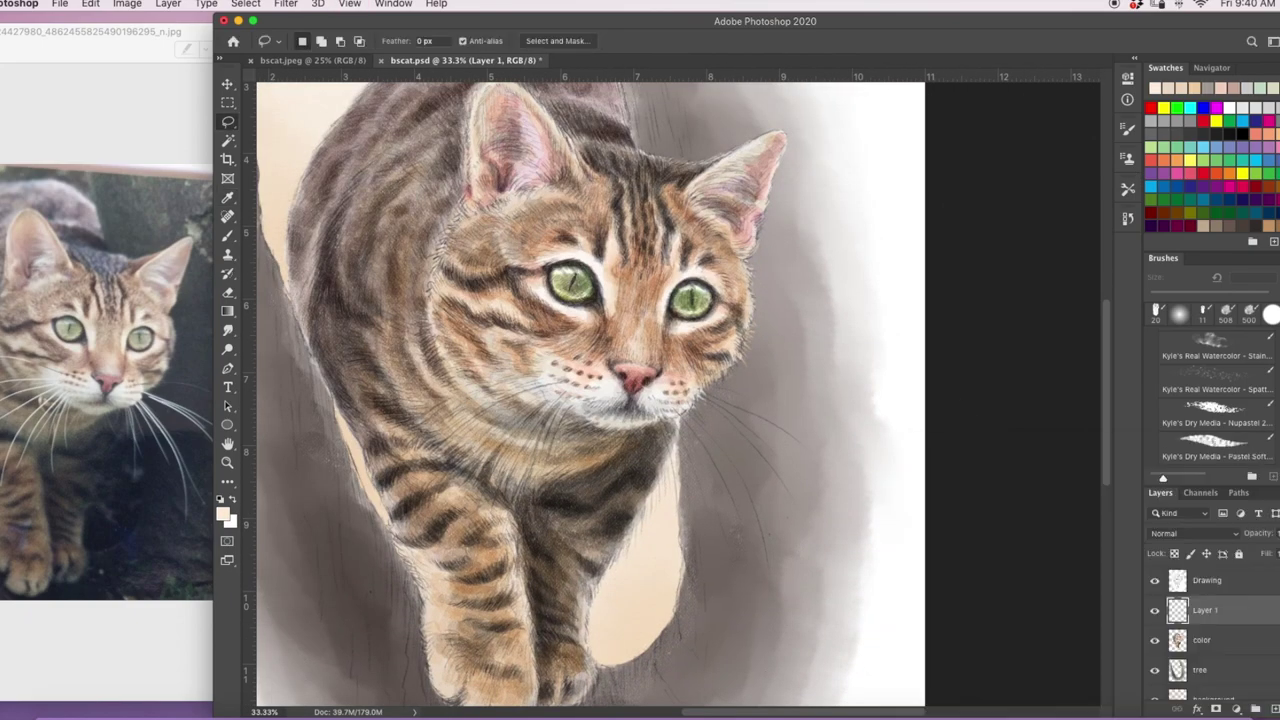
# - Try to paint a whisker on the right side of the muzzle with a smaller brush
pyautogui.press('b')
pyautogui.click(318, 41)
pyautogui.moveTo(335, 87); pyautogui.dragTo(308, 87)
pyautogui.click(638, 42)
pyautogui.moveTo(726, 405); pyautogui.dragTo(803, 509)
pyautogui.press('z')
pyautogui.press('b')
pyautogui.press('super+z')
# - Paint curved whiskers on the right side of the muzzle with the Real Watercolor Round brush at 7 px
pyautogui.scroll(-3, 1176, 416)
pyautogui.click(1176, 416)
pyautogui.click(318, 41)
pyautogui.moveTo(312, 88); pyautogui.dragTo(301, 89)
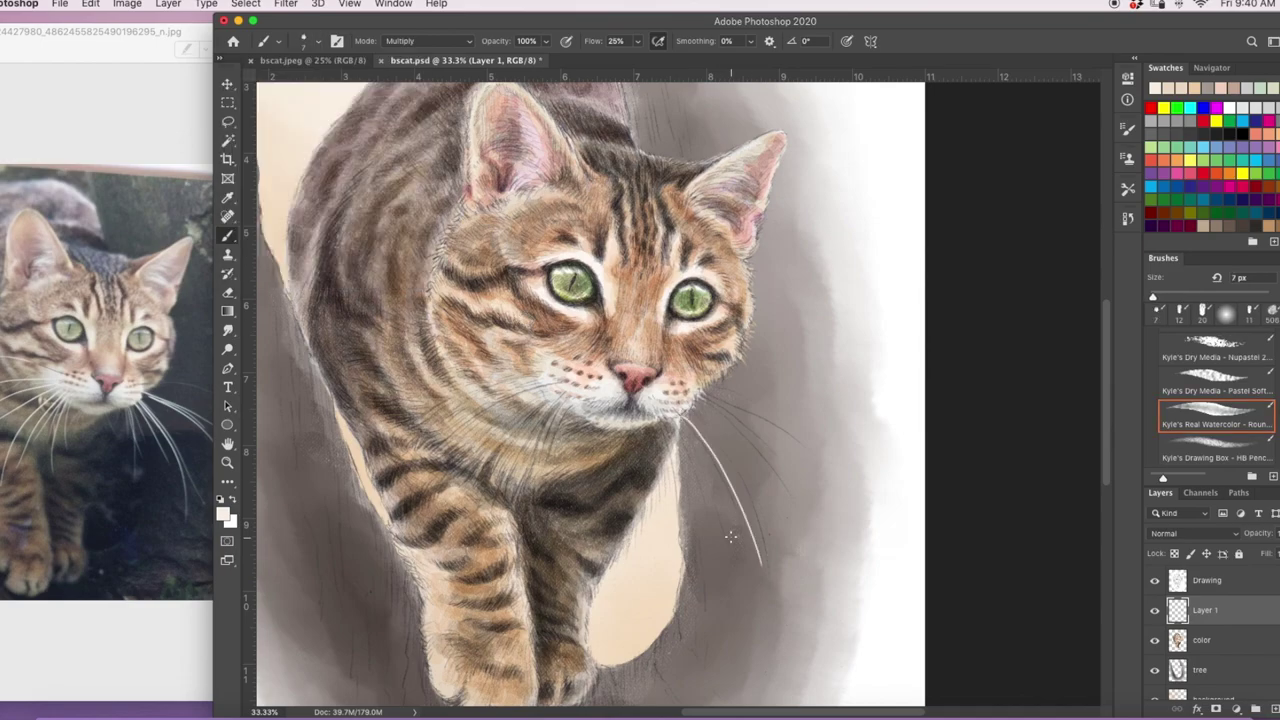
pyautogui.moveTo(700, 398); pyautogui.dragTo(828, 503)
pyautogui.moveTo(702, 395)
pyautogui.mouseDown()
pyautogui.moveTo(832, 486)
pyautogui.moveTo(790, 438)
pyautogui.mouseUp()
pyautogui.moveTo(689, 416)
pyautogui.mouseDown()
pyautogui.moveTo(717, 459)
pyautogui.moveTo(714, 520)
pyautogui.mouseUp()
pyautogui.moveTo(655, 429)
pyautogui.mouseDown()
pyautogui.moveTo(665, 459)
pyautogui.moveTo(671, 449)
pyautogui.mouseUp()
# - Raise the brush opacity and paint long whiskers sweeping outward from the left side of the muzzle
pyautogui.moveTo(568, 411)
pyautogui.mouseDown()
pyautogui.moveTo(524, 506)
pyautogui.moveTo(487, 507)
pyautogui.mouseUp()
pyautogui.click(546, 41)
pyautogui.moveTo(560, 61); pyautogui.dragTo(598, 62)
pyautogui.moveTo(547, 401); pyautogui.dragTo(401, 529)
pyautogui.moveTo(518, 393); pyautogui.dragTo(375, 483)
pyautogui.moveTo(555, 405); pyautogui.dragTo(469, 539)
pyautogui.moveTo(533, 368); pyautogui.dragTo(379, 405)
pyautogui.moveTo(536, 352); pyautogui.dragTo(450, 325)
pyautogui.moveTo(484, 397); pyautogui.dragTo(406, 447)
# - Fill in additional whiskers on both sides of the muzzle, varying the brush opacity between strokes
pyautogui.moveTo(700, 390); pyautogui.dragTo(798, 411)
pyautogui.press('super+z')
pyautogui.click(546, 41)
pyautogui.moveTo(546, 60); pyautogui.dragTo(515, 61)
pyautogui.moveTo(708, 383); pyautogui.dragTo(845, 429)
pyautogui.moveTo(693, 409); pyautogui.dragTo(761, 497)
pyautogui.moveTo(546, 41); pyautogui.dragTo(590, 62)
pyautogui.moveTo(692, 410)
pyautogui.mouseDown()
pyautogui.moveTo(786, 578)
pyautogui.moveTo(840, 476)
pyautogui.mouseUp()
pyautogui.moveTo(678, 420); pyautogui.dragTo(714, 512)
pyautogui.moveTo(550, 402); pyautogui.dragTo(478, 512)
pyautogui.moveTo(520, 395); pyautogui.dragTo(424, 443)
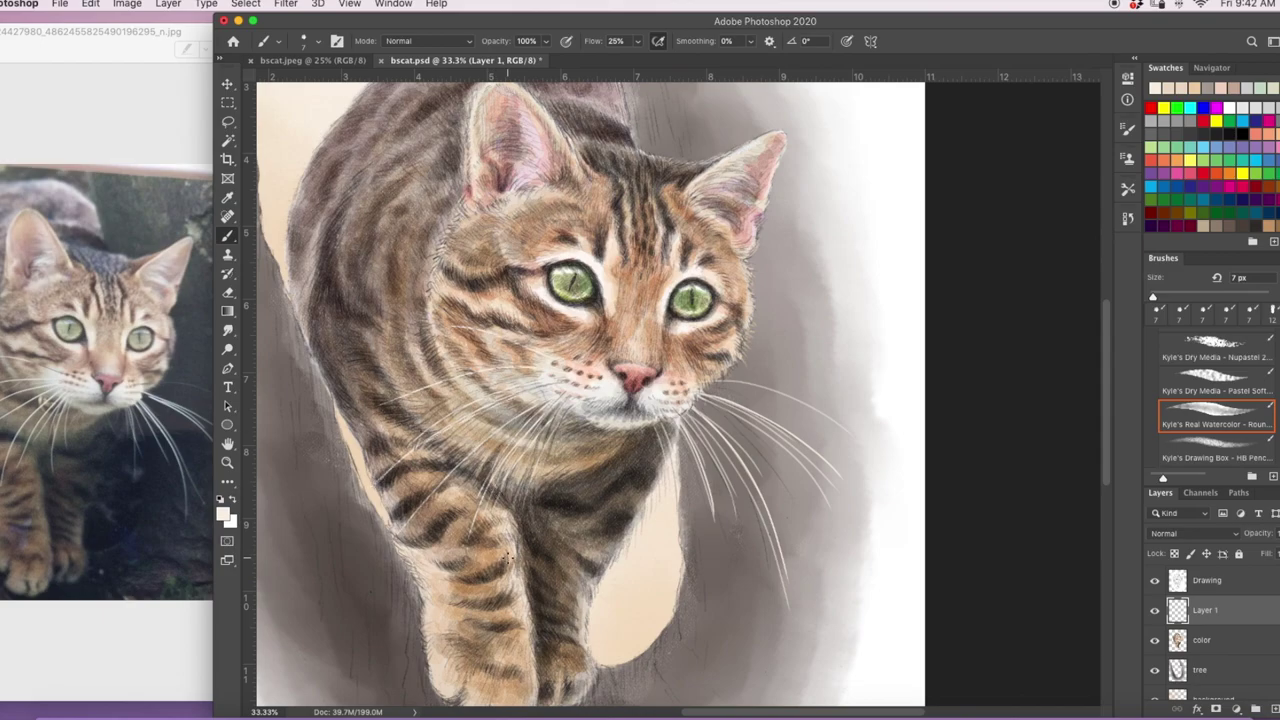
# - Set the brush to 5 px with 100% opacity and 61% flow for fine details on the face
pyautogui.press('super+plus')
pyautogui.press('super+plus')
pyautogui.moveTo(546, 41); pyautogui.dragTo(519, 60)
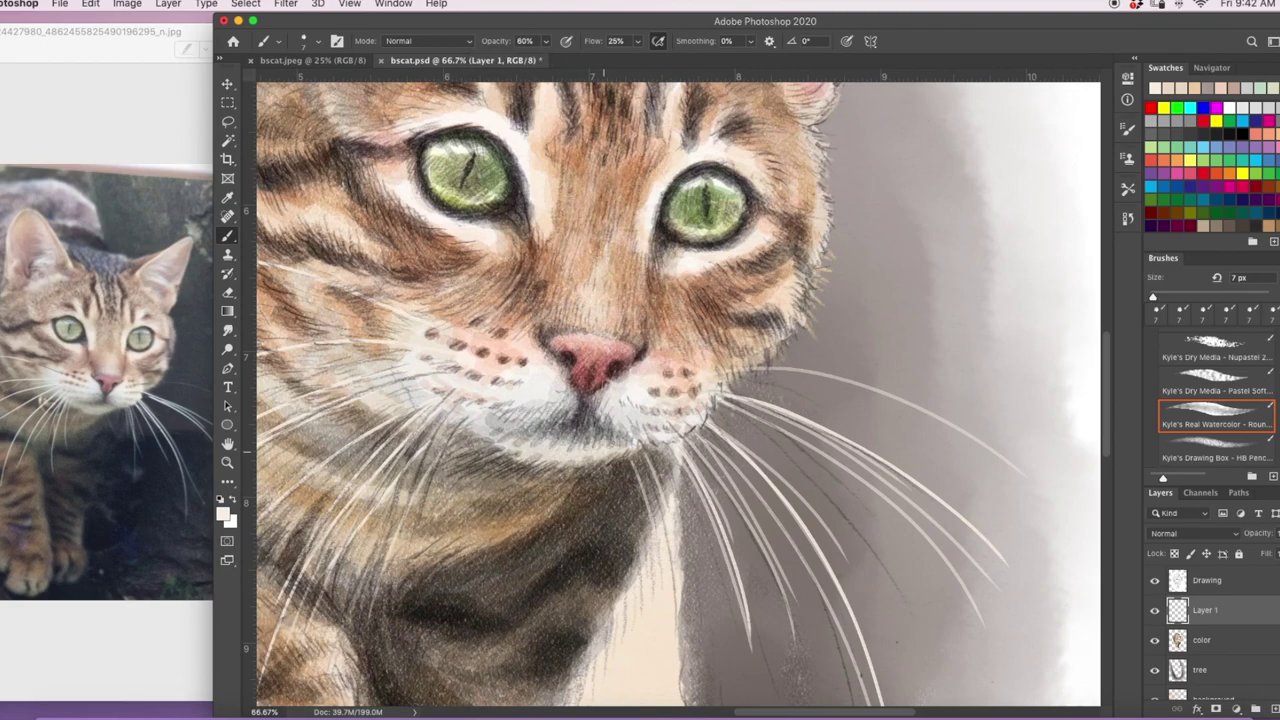
pyautogui.press('7')
pyautogui.moveTo(638, 41); pyautogui.dragTo(664, 61)
pyautogui.click(318, 41)
pyautogui.moveTo(297, 87); pyautogui.dragTo(294, 87)
pyautogui.click(318, 41)
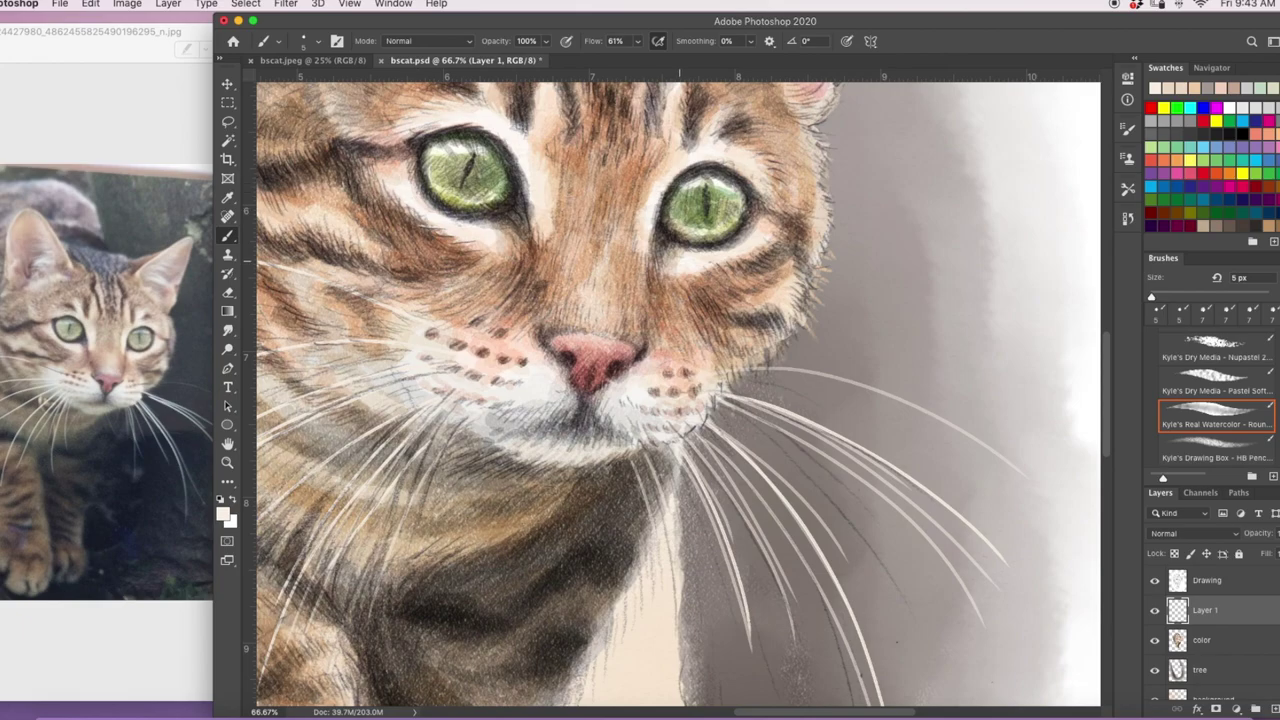
# - Save the cat painting
pyautogui.scroll(3, 684, 395)
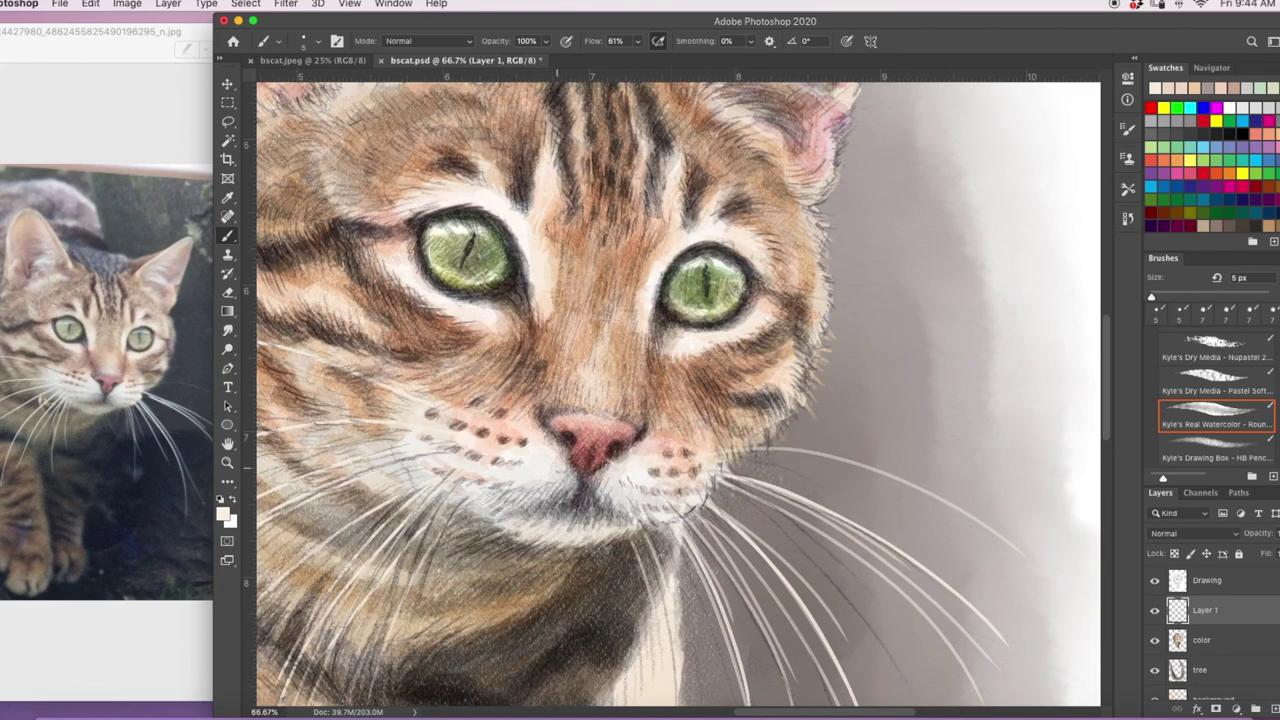
pyautogui.press('super+minus')
pyautogui.press('super+minus')
pyautogui.press('super+minus')
pyautogui.press('super+minus')
pyautogui.press('super+s')
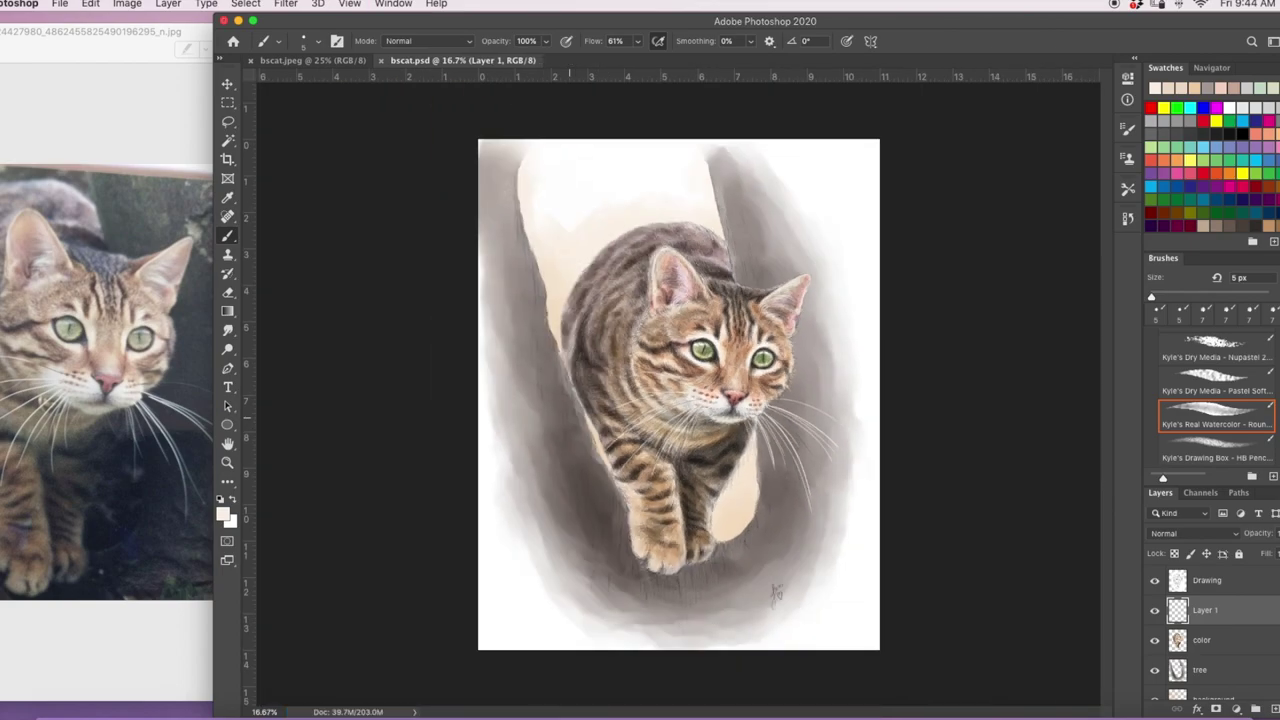
# - Paint fine light hairs inside both of the cat's ears with the 5 px brush
pyautogui.press('super+plus')
pyautogui.press('super+plus')
pyautogui.press('super+plus')
pyautogui.moveTo(834, 305)
pyautogui.mouseDown()
pyautogui.moveTo(905, 300)
pyautogui.moveTo(910, 340)
pyautogui.moveTo(896, 362)
pyautogui.moveTo(880, 340)
pyautogui.moveTo(891, 360)
pyautogui.mouseUp()
pyautogui.moveTo(613, 280)
pyautogui.mouseDown()
pyautogui.moveTo(570, 250)
pyautogui.moveTo(556, 196)
pyautogui.mouseUp()
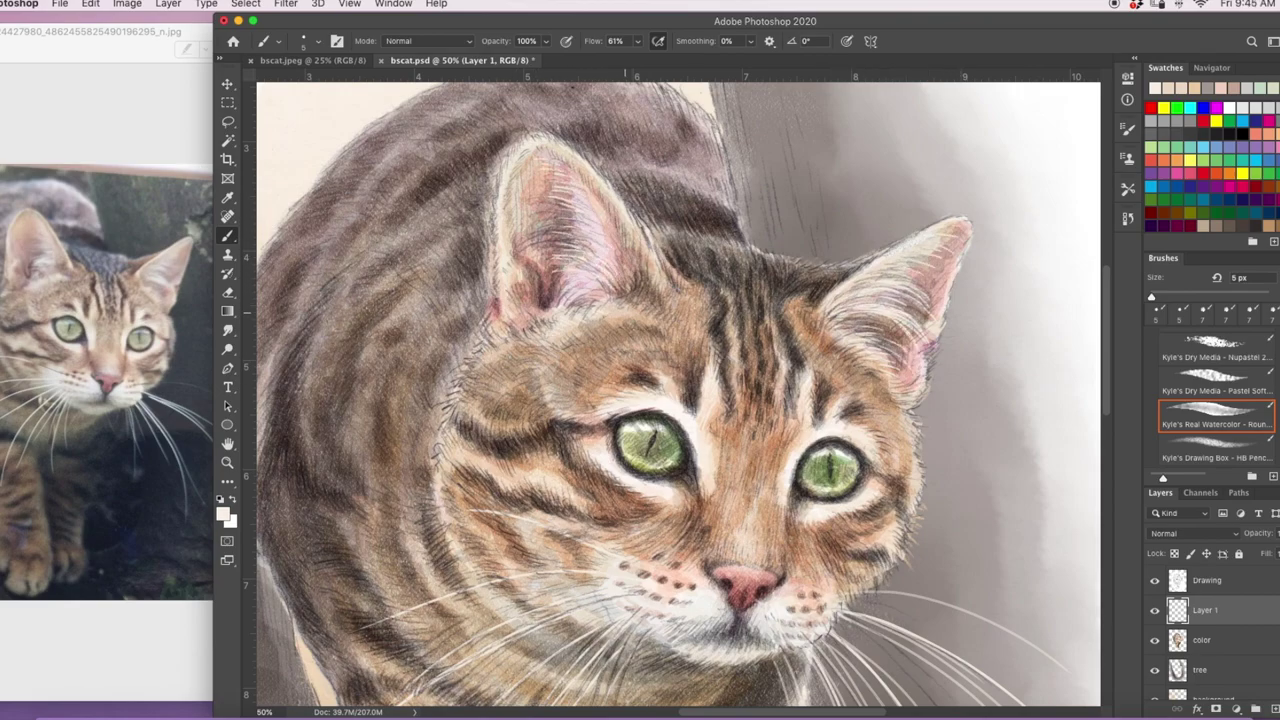
pyautogui.moveTo(605, 272)
pyautogui.mouseDown()
pyautogui.moveTo(545, 280)
pyautogui.moveTo(592, 248)
pyautogui.mouseUp()
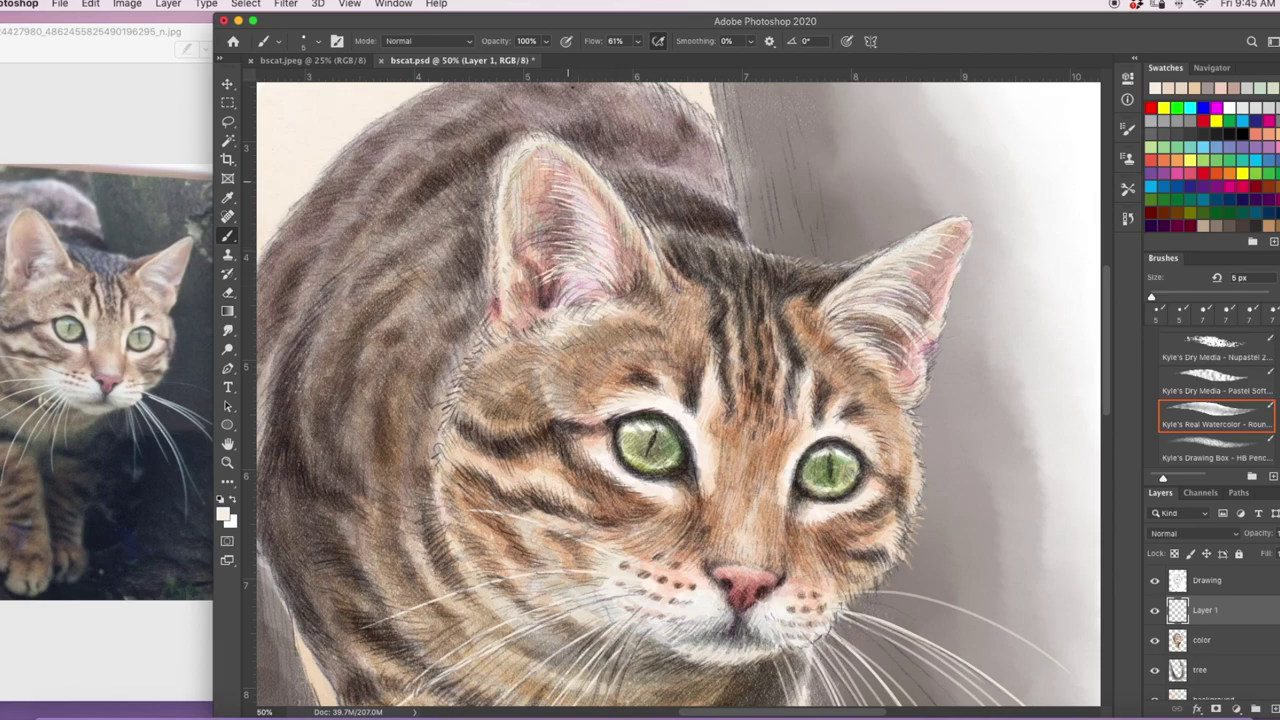
# - Rename the layer holding the whisker strokes to "whiskers"
pyautogui.moveTo(1206, 610); pyautogui.dragTo(1206, 570)
pyautogui.press('super+z')
pyautogui.doubleClick(1205, 610)
pyautogui.write('whiskers')
# - Add a new layer above whiskers, choose a dark grey-brown foreground color and set the brush mode to Multiply
pyautogui.click(1275, 709)
pyautogui.click(223, 514)
pyautogui.click(955, 578)
pyautogui.click(1258, 476)
pyautogui.click(428, 41)
pyautogui.click(408, 106)
pyautogui.press('super+equal')
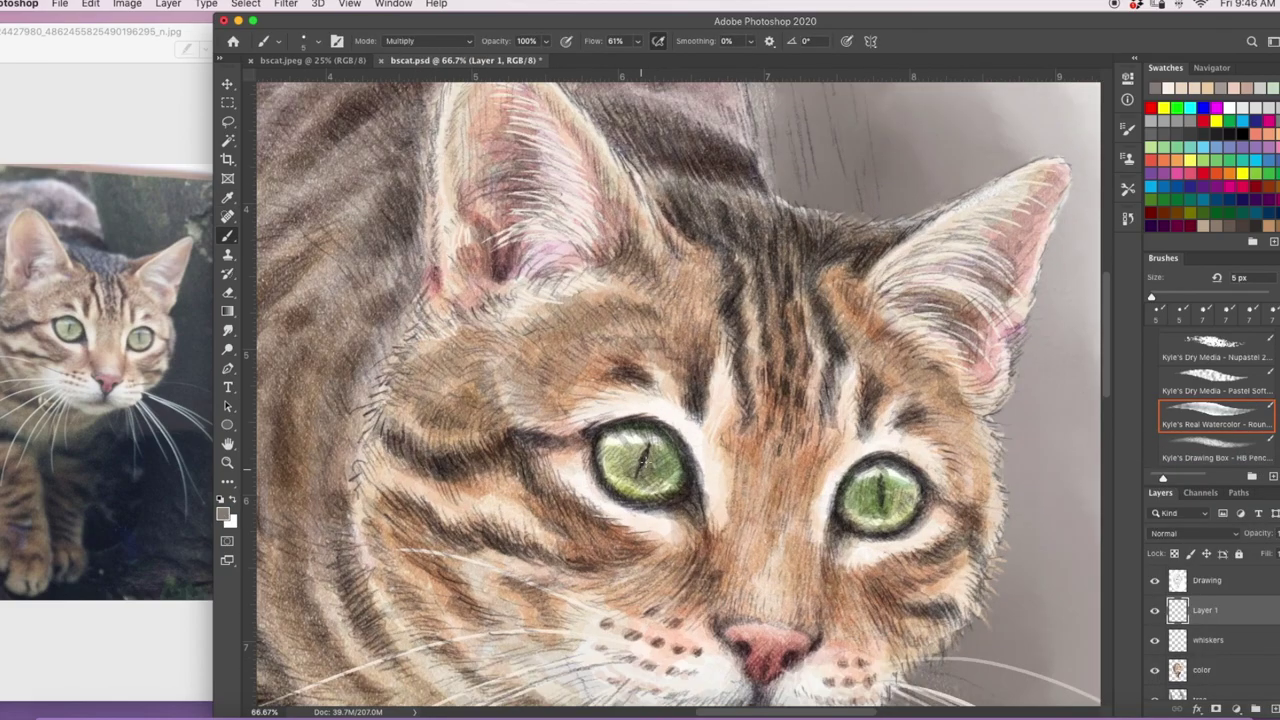
# - Darken the cat's vertical pupils, touching up the Drawing layer with the Eraser and returning to painting on Layer 1
pyautogui.hotkey('alt', ']')
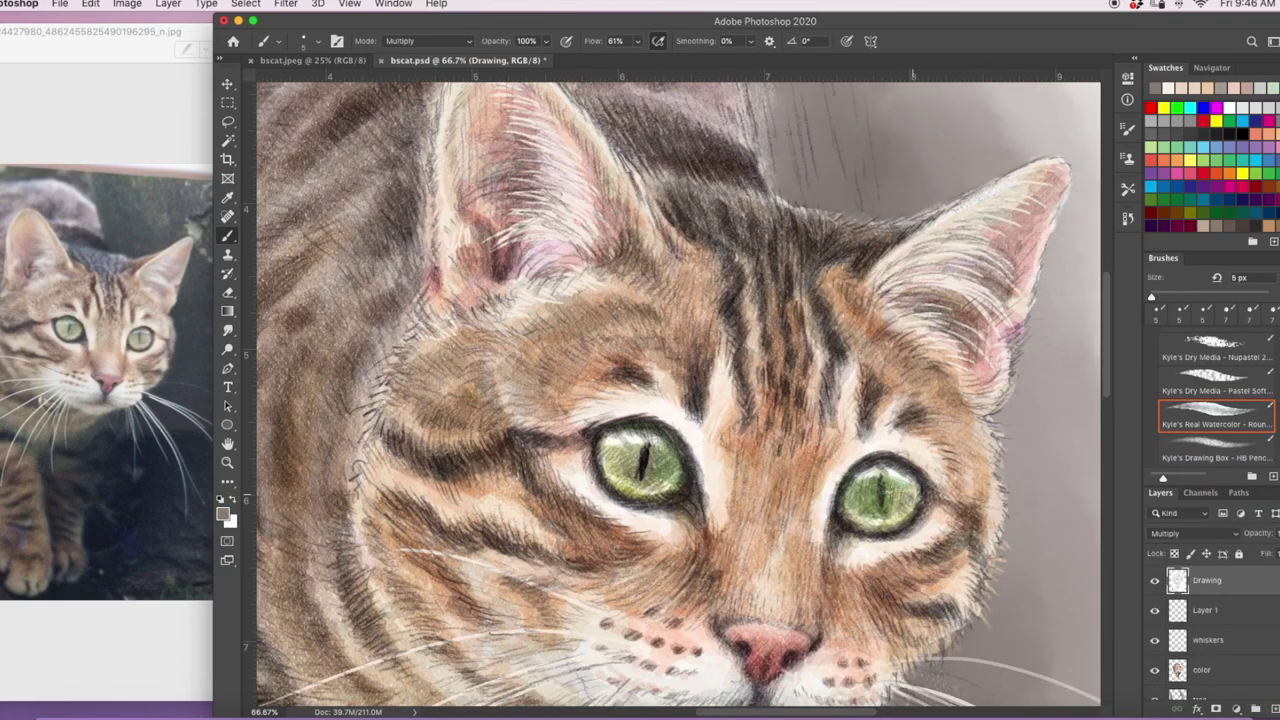
pyautogui.press('e')
pyautogui.hotkey('alt', '[')
pyautogui.press('b')
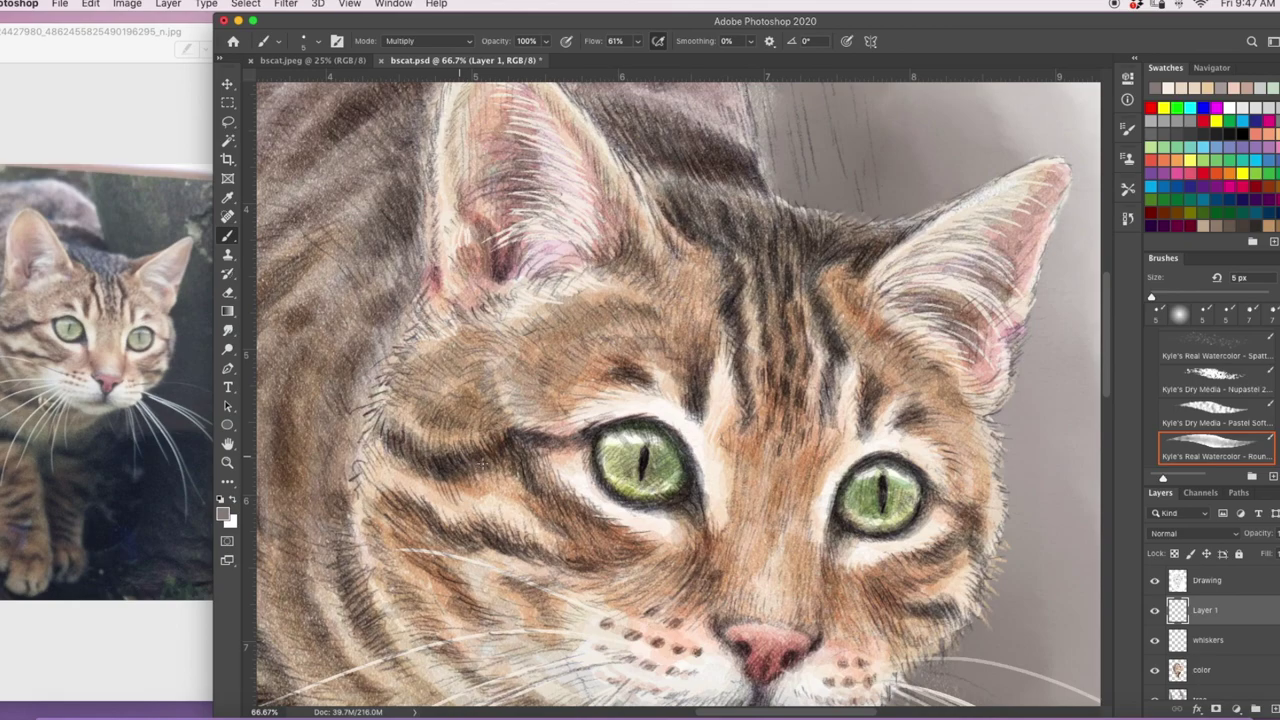
# - Set Layer 1 to Multiply blending, raise the brush flow to 100% and darken the rims of the eyes
pyautogui.hotkey('shift', '0')
pyautogui.click(1178, 533)
pyautogui.moveTo(622, 428); pyautogui.dragTo(678, 442)
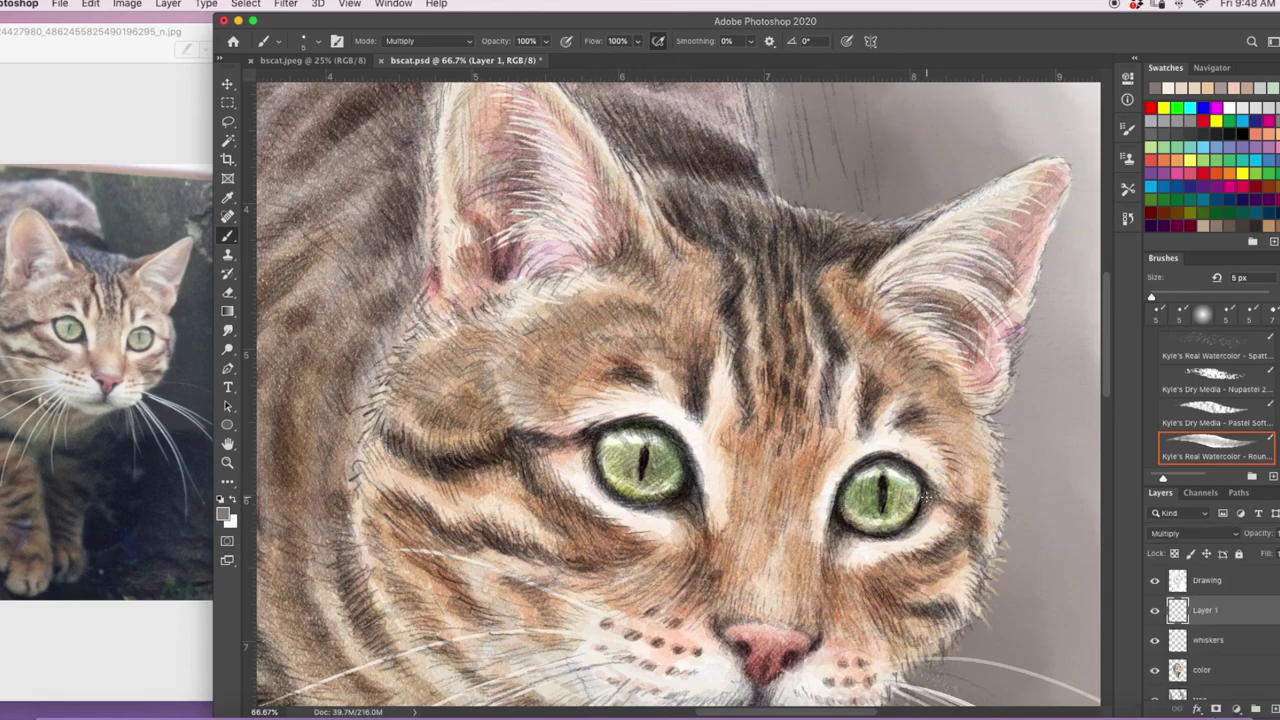
# - Lower the brush opacity to 71% and paint short dark fur strokes along the left cheek edge and its stripes
pyautogui.press('7')
pyautogui.press('1')
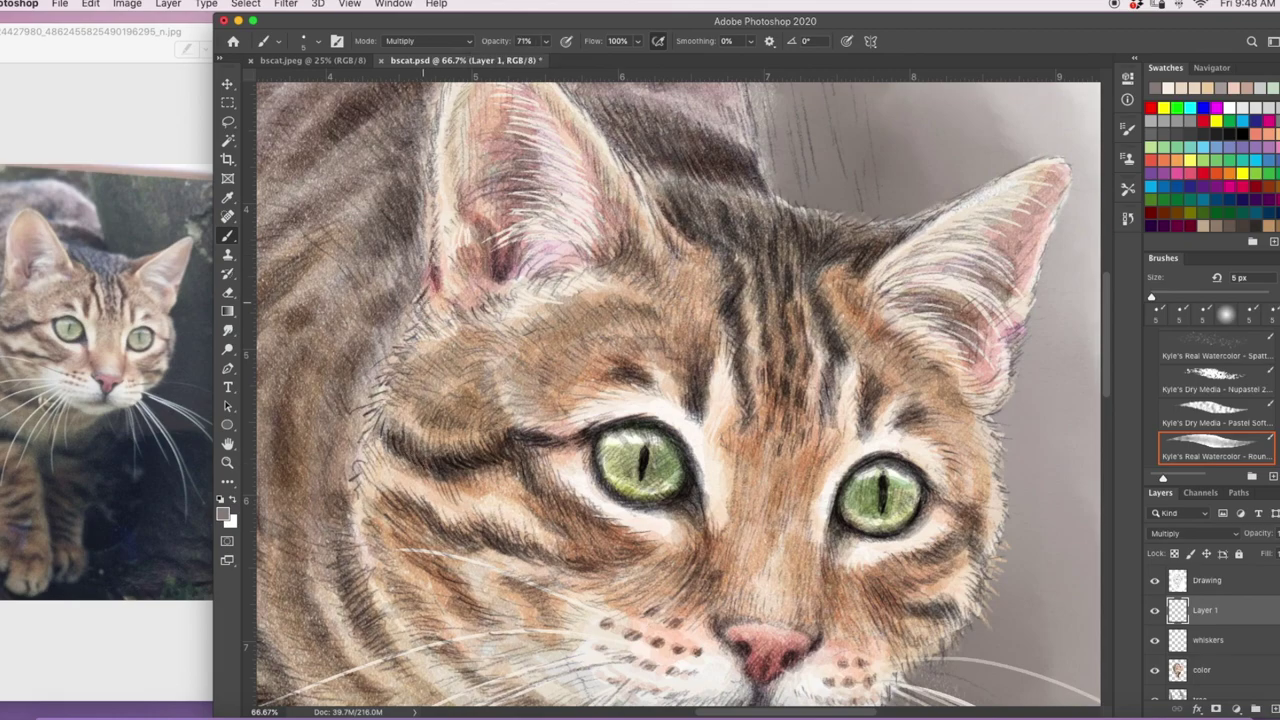
pyautogui.moveTo(363, 418); pyautogui.dragTo(379, 409)
pyautogui.moveTo(386, 359); pyautogui.dragTo(403, 355)
pyautogui.moveTo(359, 464); pyautogui.dragTo(352, 470)
pyautogui.moveTo(359, 440); pyautogui.dragTo(371, 427)
pyautogui.moveTo(380, 499); pyautogui.dragTo(418, 520)
pyautogui.moveTo(424, 514); pyautogui.dragTo(486, 544)
pyautogui.moveTo(498, 545); pyautogui.dragTo(532, 547)
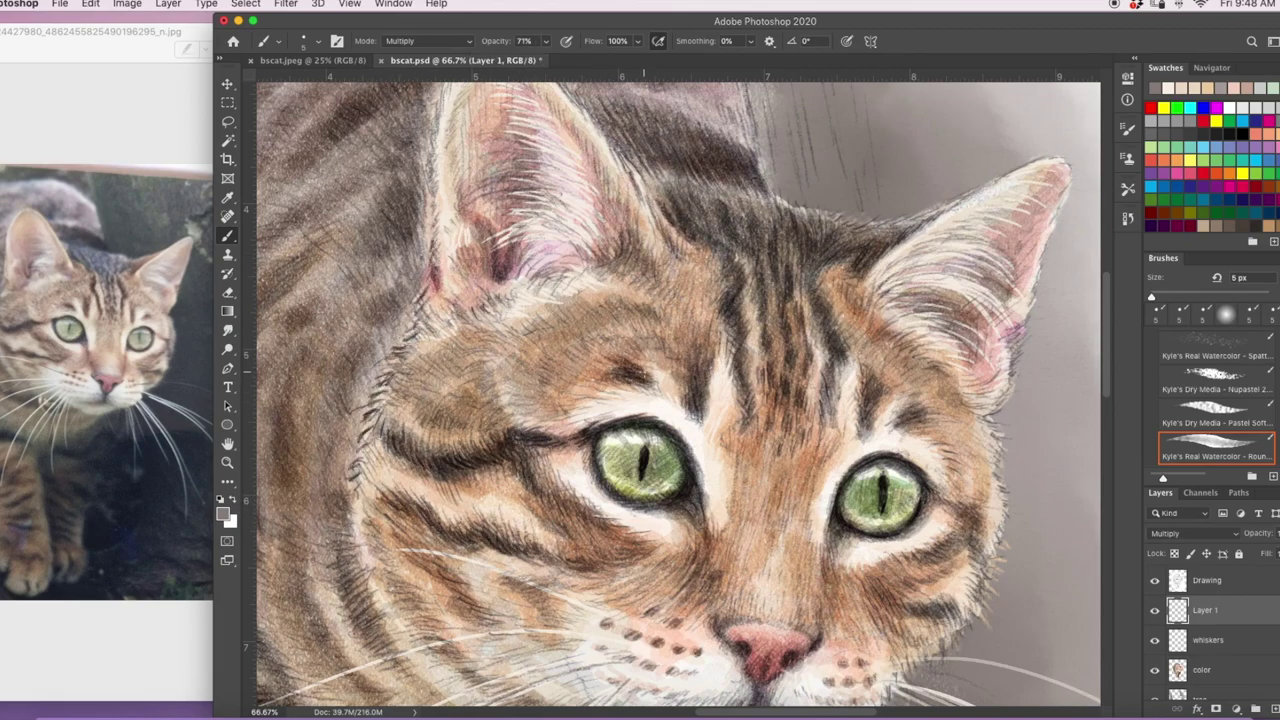
# - Deepen the forehead stripes and darken the fur outline along the top of the head and the right ear
pyautogui.moveTo(820, 298); pyautogui.dragTo(835, 346)
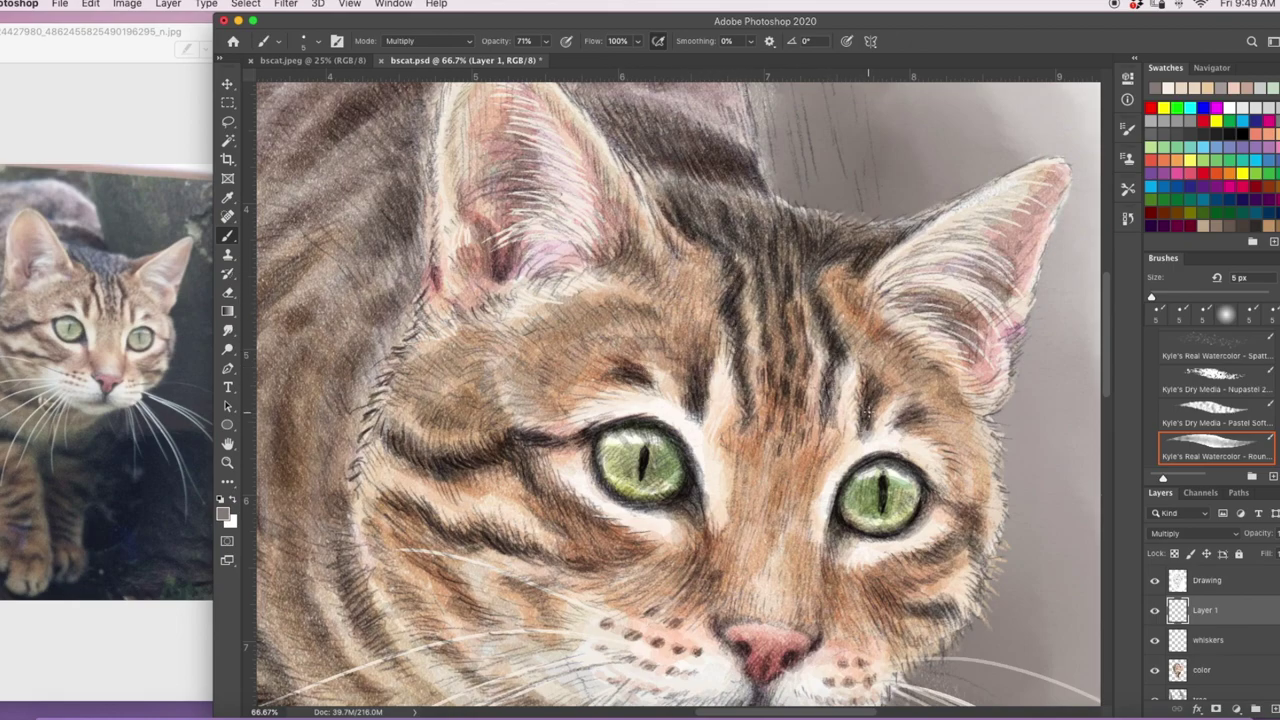
pyautogui.moveTo(604, 165); pyautogui.dragTo(626, 246)
pyautogui.moveTo(618, 145)
pyautogui.mouseDown()
pyautogui.moveTo(758, 185)
pyautogui.moveTo(866, 243)
pyautogui.moveTo(837, 253)
pyautogui.moveTo(766, 208)
pyautogui.mouseUp()
pyautogui.moveTo(910, 214)
pyautogui.mouseDown()
pyautogui.moveTo(1038, 160)
pyautogui.moveTo(1060, 213)
pyautogui.mouseUp()
pyautogui.moveTo(1040, 280); pyautogui.dragTo(1012, 342)
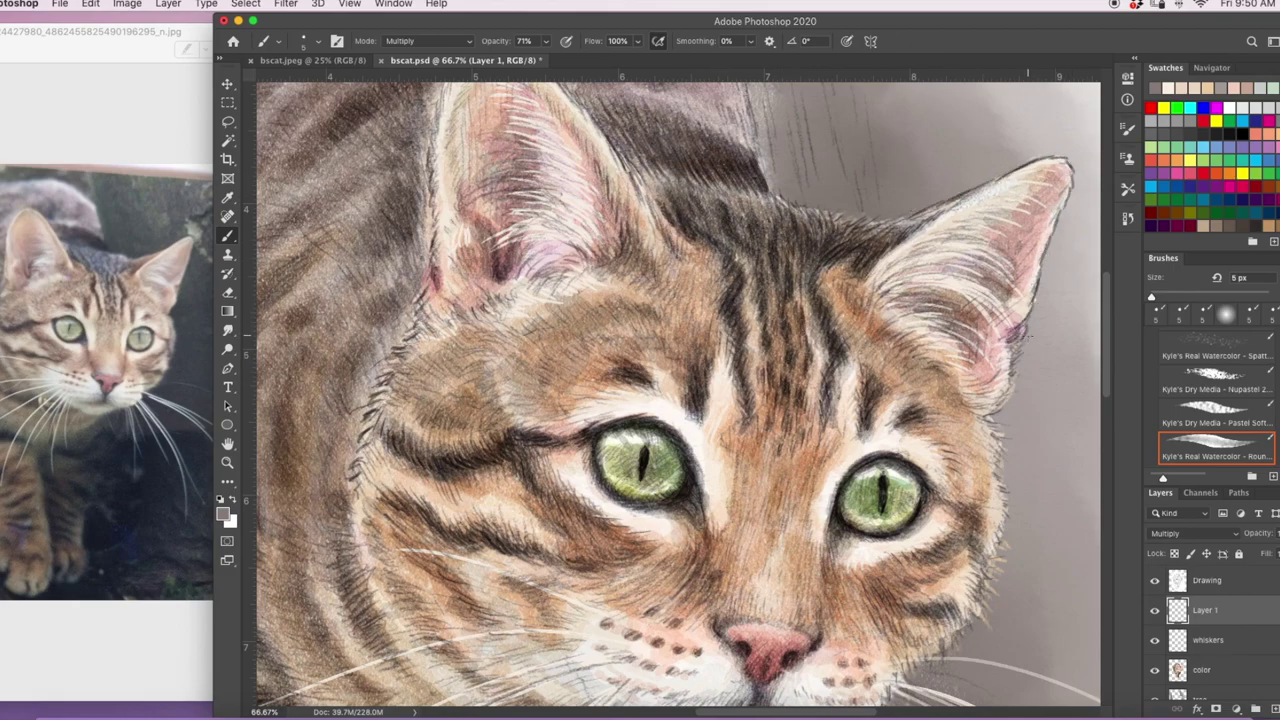
pyautogui.moveTo(975, 405); pyautogui.dragTo(893, 240)
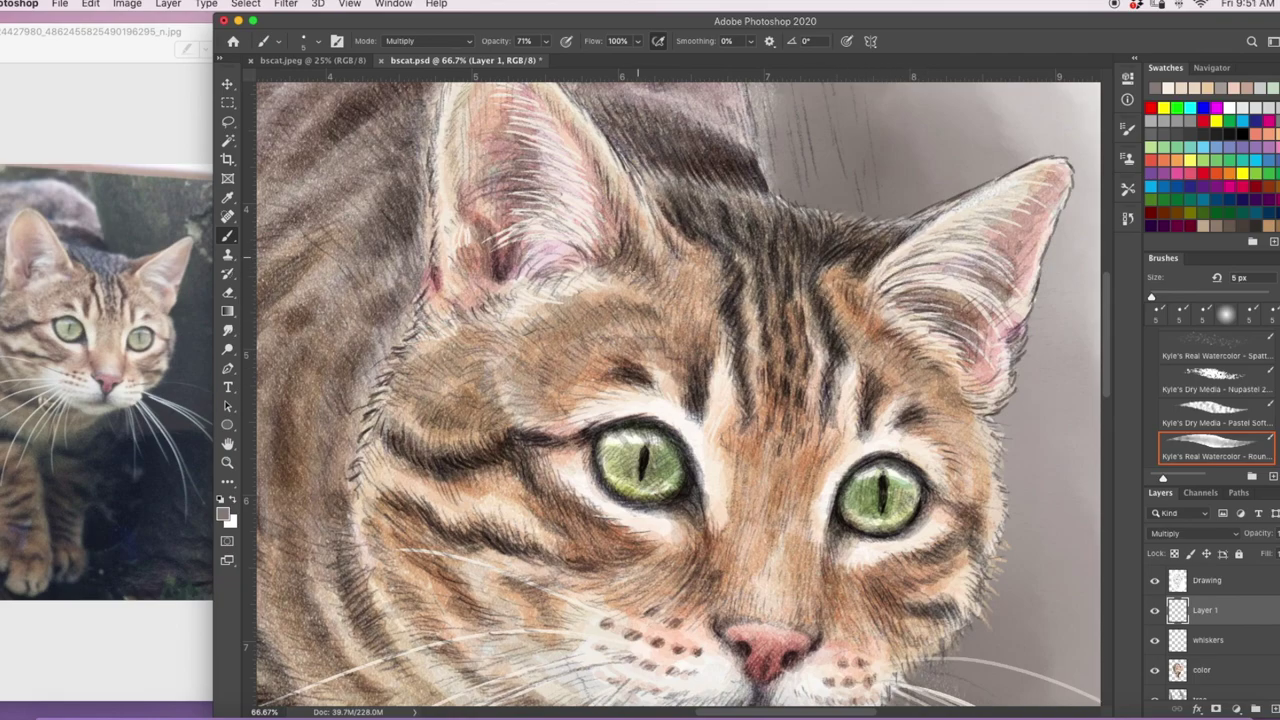
# - Add dark fur strokes along the right cheek, beside the right eye and under the chin
pyautogui.scroll(-5, 680, 400)
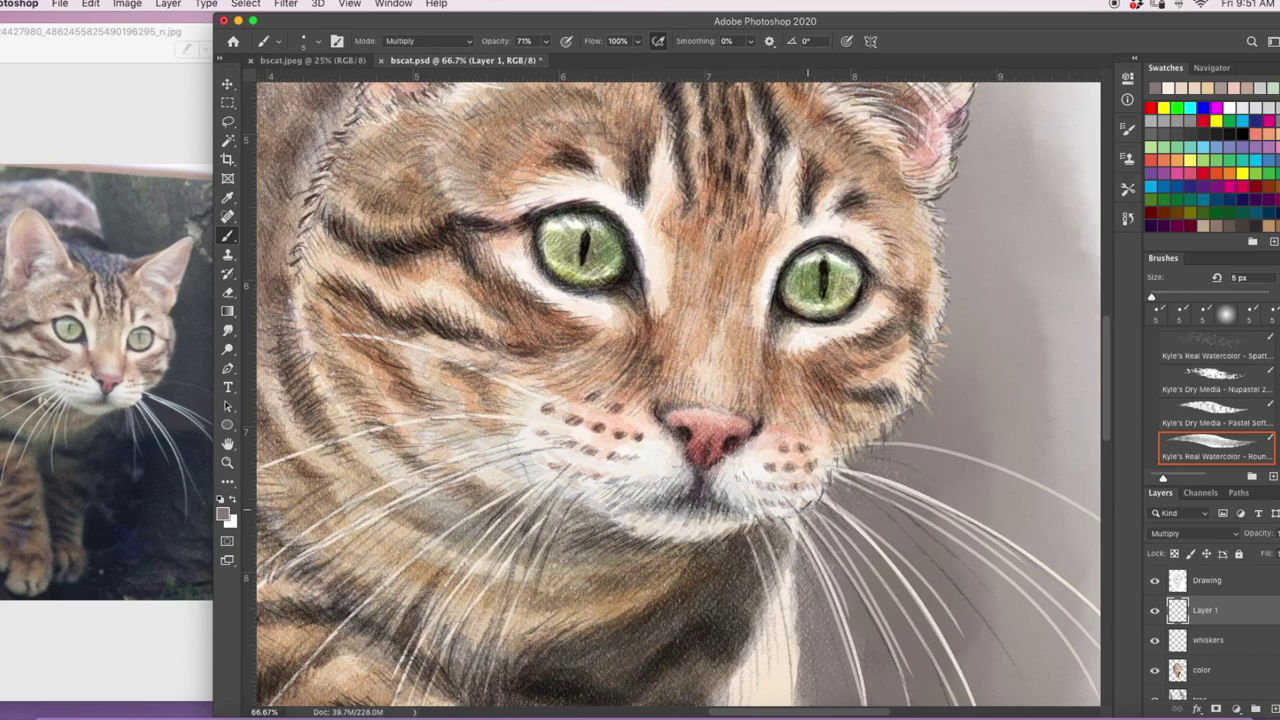
pyautogui.moveTo(912, 411); pyautogui.dragTo(848, 390)
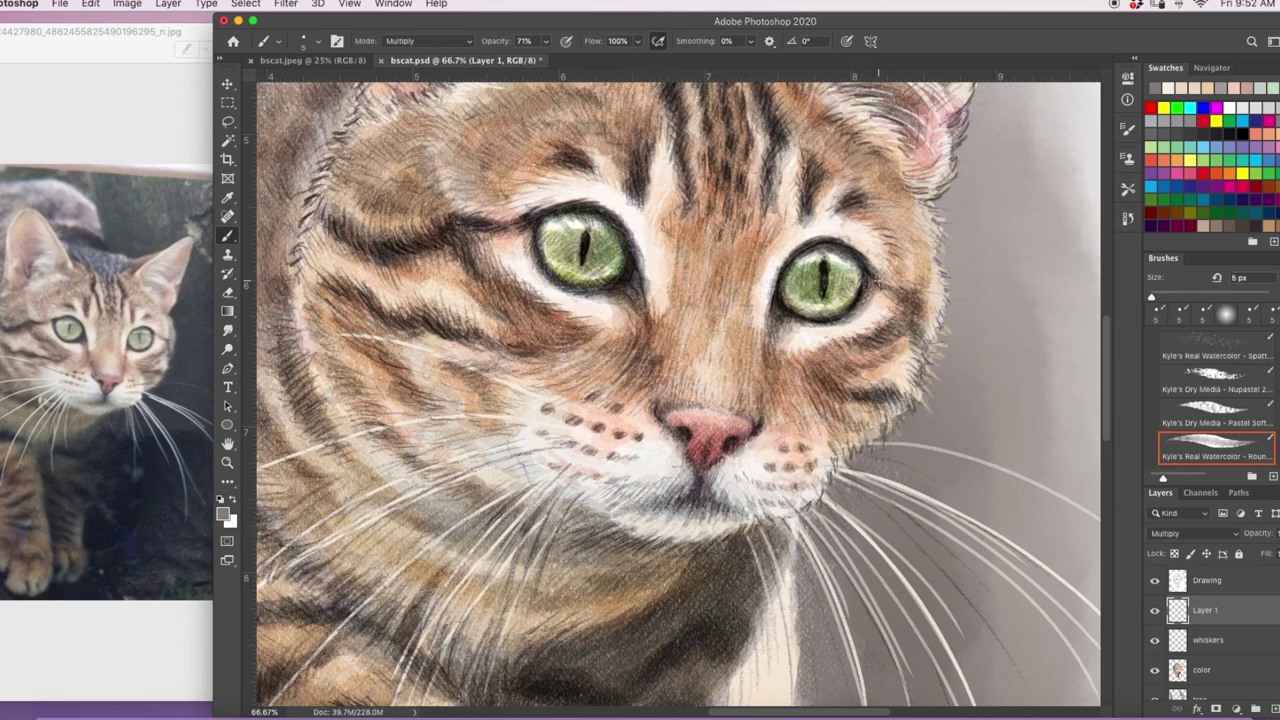
pyautogui.moveTo(920, 320); pyautogui.dragTo(928, 362)
pyautogui.moveTo(454, 486)
pyautogui.mouseDown()
pyautogui.moveTo(526, 532)
pyautogui.moveTo(622, 554)
pyautogui.mouseUp()
pyautogui.moveTo(724, 556); pyautogui.dragTo(690, 600)
pyautogui.moveTo(717, 521); pyautogui.dragTo(993, 436)
# - Paint short dark fur strokes across the neck and chest below the left side of the muzzle
pyautogui.moveTo(410, 454); pyautogui.dragTo(454, 530)
pyautogui.moveTo(440, 442); pyautogui.dragTo(480, 476)
pyautogui.moveTo(502, 398); pyautogui.dragTo(534, 418)
pyautogui.moveTo(530, 430); pyautogui.dragTo(554, 438)
pyautogui.moveTo(464, 568); pyautogui.dragTo(478, 590)
pyautogui.moveTo(490, 644); pyautogui.dragTo(502, 668)
pyautogui.moveTo(513, 540); pyautogui.dragTo(539, 560)
pyautogui.moveTo(513, 518); pyautogui.dragTo(539, 535)
pyautogui.moveTo(541, 575); pyautogui.dragTo(561, 583)
pyautogui.moveTo(540, 521); pyautogui.dragTo(582, 535)
pyautogui.moveTo(549, 665); pyautogui.dragTo(571, 685)
pyautogui.moveTo(511, 675); pyautogui.dragTo(527, 689)
# - Darken the fur along the left cheek edge and neck, and add fine strokes around the left eye and cheek stripes
pyautogui.moveTo(293, 149)
pyautogui.mouseDown()
pyautogui.moveTo(345, 316)
pyautogui.moveTo(500, 676)
pyautogui.mouseUp()
pyautogui.moveTo(383, 382); pyautogui.dragTo(422, 446)
pyautogui.moveTo(410, 449); pyautogui.dragTo(427, 469)
pyautogui.moveTo(369, 348); pyautogui.dragTo(392, 384)
pyautogui.moveTo(358, 318); pyautogui.dragTo(388, 354)
pyautogui.moveTo(516, 326); pyautogui.dragTo(546, 341)
pyautogui.moveTo(496, 297); pyautogui.dragTo(522, 309)
pyautogui.moveTo(476, 366)
pyautogui.mouseDown()
pyautogui.moveTo(520, 383)
pyautogui.moveTo(563, 351)
pyautogui.mouseUp()
pyautogui.moveTo(619, 307); pyautogui.dragTo(663, 335)
pyautogui.moveTo(583, 245); pyautogui.dragTo(603, 259)
pyautogui.moveTo(585, 329); pyautogui.dragTo(607, 341)
pyautogui.moveTo(603, 364); pyautogui.dragTo(625, 368)
pyautogui.moveTo(351, 145); pyautogui.dragTo(327, 217)
pyautogui.moveTo(358, 217); pyautogui.dragTo(360, 330)
pyautogui.moveTo(290, 138)
pyautogui.mouseDown()
pyautogui.moveTo(298, 200)
pyautogui.moveTo(358, 348)
pyautogui.mouseUp()
# - Paint dark fur strokes over the stripes and upper edges of the front legs
pyautogui.scroll(-5, 360, 348)
pyautogui.moveTo(524, 374)
pyautogui.mouseDown()
pyautogui.moveTo(560, 430)
pyautogui.moveTo(564, 522)
pyautogui.mouseUp()
pyautogui.moveTo(560, 548); pyautogui.dragTo(566, 574)
pyautogui.moveTo(572, 606)
pyautogui.mouseDown()
pyautogui.moveTo(614, 626)
pyautogui.moveTo(640, 674)
pyautogui.mouseUp()
pyautogui.moveTo(624, 540); pyautogui.dragTo(674, 572)
pyautogui.moveTo(680, 560); pyautogui.dragTo(744, 598)
pyautogui.moveTo(684, 498); pyautogui.dragTo(758, 516)
pyautogui.moveTo(660, 494); pyautogui.dragTo(696, 504)
pyautogui.moveTo(650, 462); pyautogui.dragTo(690, 448)
pyautogui.moveTo(702, 466); pyautogui.dragTo(746, 440)
pyautogui.moveTo(644, 414); pyautogui.dragTo(702, 386)
pyautogui.moveTo(720, 400); pyautogui.dragTo(764, 352)
pyautogui.moveTo(722, 258); pyautogui.dragTo(752, 328)
# - Darken the outlines and lower stripes of the front legs with fine fur strokes
pyautogui.moveTo(746, 320); pyautogui.dragTo(792, 630)
pyautogui.moveTo(792, 660); pyautogui.dragTo(866, 670)
pyautogui.moveTo(812, 630)
pyautogui.mouseDown()
pyautogui.moveTo(794, 668)
pyautogui.moveTo(790, 517)
pyautogui.moveTo(806, 535)
pyautogui.mouseUp()
pyautogui.moveTo(830, 512); pyautogui.dragTo(870, 490)
pyautogui.moveTo(800, 465); pyautogui.dragTo(832, 435)
pyautogui.moveTo(888, 425); pyautogui.dragTo(898, 468)
pyautogui.moveTo(896, 556); pyautogui.dragTo(904, 636)
pyautogui.moveTo(880, 642); pyautogui.dragTo(858, 666)
pyautogui.moveTo(856, 584)
pyautogui.mouseDown()
pyautogui.moveTo(838, 648)
pyautogui.moveTo(848, 638)
pyautogui.mouseUp()
pyautogui.moveTo(788, 558); pyautogui.dragTo(800, 614)
pyautogui.moveTo(780, 654); pyautogui.dragTo(766, 698)
# - Define the toes and edges of the front paws with short dark strokes
pyautogui.scroll(-5, 768, 660)
pyautogui.moveTo(692, 488)
pyautogui.mouseDown()
pyautogui.moveTo(700, 544)
pyautogui.moveTo(704, 522)
pyautogui.mouseUp()
pyautogui.moveTo(690, 498)
pyautogui.mouseDown()
pyautogui.moveTo(702, 546)
pyautogui.moveTo(762, 516)
pyautogui.mouseUp()
pyautogui.moveTo(746, 426); pyautogui.dragTo(710, 452)
pyautogui.moveTo(734, 428); pyautogui.dragTo(758, 440)
pyautogui.moveTo(606, 358); pyautogui.dragTo(650, 400)
pyautogui.moveTo(788, 484); pyautogui.dragTo(752, 538)
pyautogui.moveTo(752, 532); pyautogui.dragTo(722, 548)
# - Add dark fur strokes along the edge of the upper front leg and chest
pyautogui.scroll(6, 746, 500)
pyautogui.moveTo(734, 334); pyautogui.dragTo(752, 360)
pyautogui.moveTo(744, 358); pyautogui.dragTo(769, 473)
pyautogui.moveTo(692, 278); pyautogui.dragTo(726, 302)
# - Paint dark fur strokes along the left outline of the cat's back
pyautogui.scroll(20, 690, 300)
pyautogui.hscroll(-7, 690, 300)
pyautogui.moveTo(510, 488); pyautogui.dragTo(592, 312)
pyautogui.moveTo(568, 330)
pyautogui.mouseDown()
pyautogui.moveTo(652, 234)
pyautogui.moveTo(832, 108)
pyautogui.mouseUp()
# - Outline the left ear with fine dark hairs and darken the fur along the top and right edge of the back
pyautogui.hscroll(6, 711, 283)
pyautogui.moveTo(692, 294); pyautogui.dragTo(701, 251)
pyautogui.moveTo(700, 250)
pyautogui.mouseDown()
pyautogui.moveTo(754, 196)
pyautogui.moveTo(808, 229)
pyautogui.mouseUp()
pyautogui.moveTo(808, 214); pyautogui.dragTo(890, 322)
pyautogui.moveTo(902, 274); pyautogui.dragTo(927, 316)
pyautogui.moveTo(991, 186); pyautogui.dragTo(1022, 324)
pyautogui.moveTo(676, 116)
pyautogui.mouseDown()
pyautogui.moveTo(834, 105)
pyautogui.moveTo(1000, 208)
pyautogui.mouseUp()
pyautogui.moveTo(744, 358)
pyautogui.mouseDown()
pyautogui.moveTo(800, 380)
pyautogui.moveTo(853, 432)
pyautogui.mouseUp()
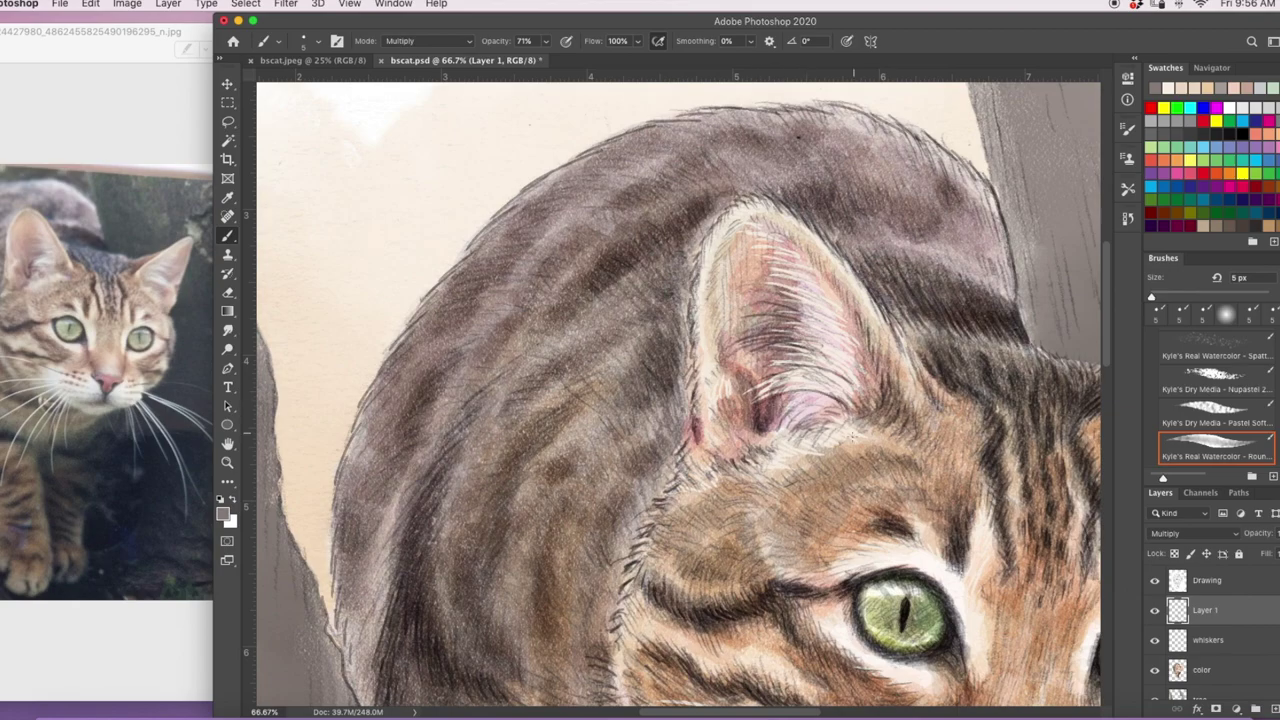
# - Add short dark hairs around the left ear's edge and base and over the top of the head
pyautogui.moveTo(826, 268); pyautogui.dragTo(850, 316)
pyautogui.hscroll(2, 862, 300)
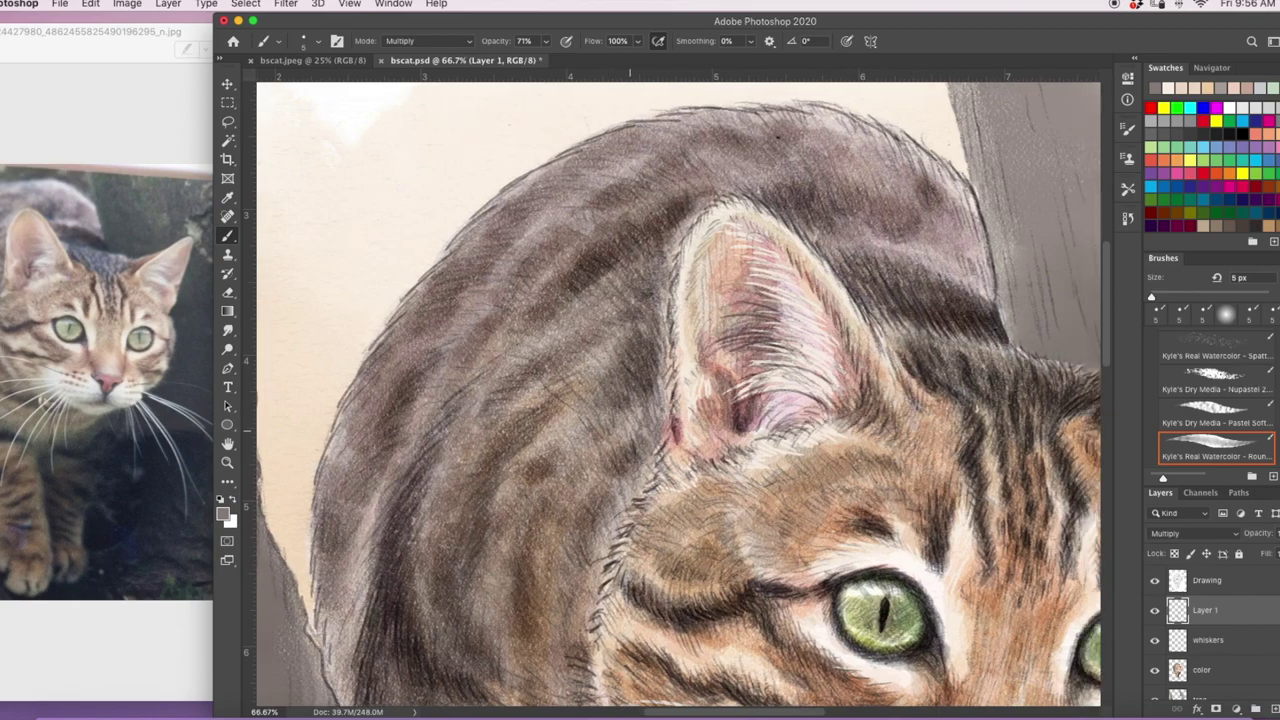
pyautogui.moveTo(630, 431); pyautogui.dragTo(642, 460)
pyautogui.moveTo(800, 420); pyautogui.dragTo(524, 413)
pyautogui.moveTo(758, 345); pyautogui.dragTo(767, 361)
pyautogui.moveTo(728, 339); pyautogui.dragTo(754, 353)
pyautogui.moveTo(620, 340); pyautogui.dragTo(660, 388)
pyautogui.moveTo(623, 367); pyautogui.dragTo(645, 401)
pyautogui.moveTo(605, 333); pyautogui.dragTo(627, 375)
pyautogui.moveTo(619, 345); pyautogui.dragTo(629, 362)
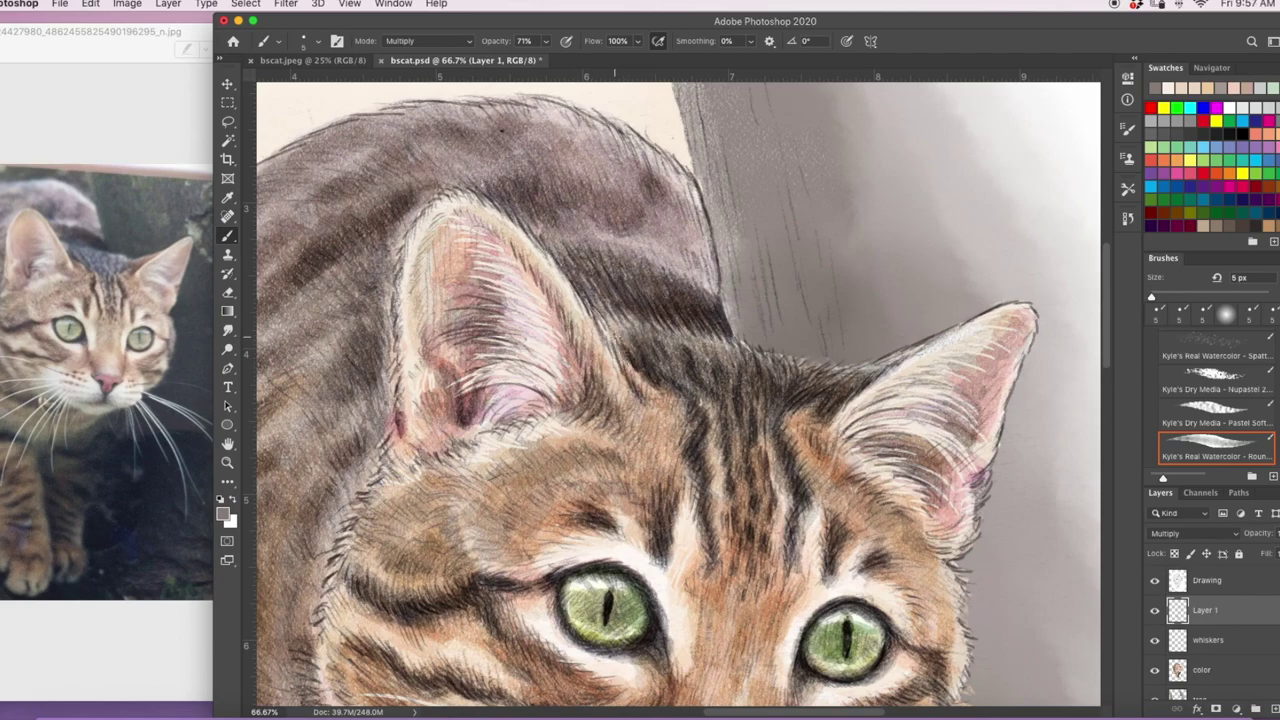
# - Examine the whole painting and the cat's face, body and legs up close to judge the added fur detail
pyautogui.scroll(-10, 502, 130)
pyautogui.press('super+minus')
pyautogui.press('super+minus')
pyautogui.press('super+minus')
pyautogui.press('super+minus')
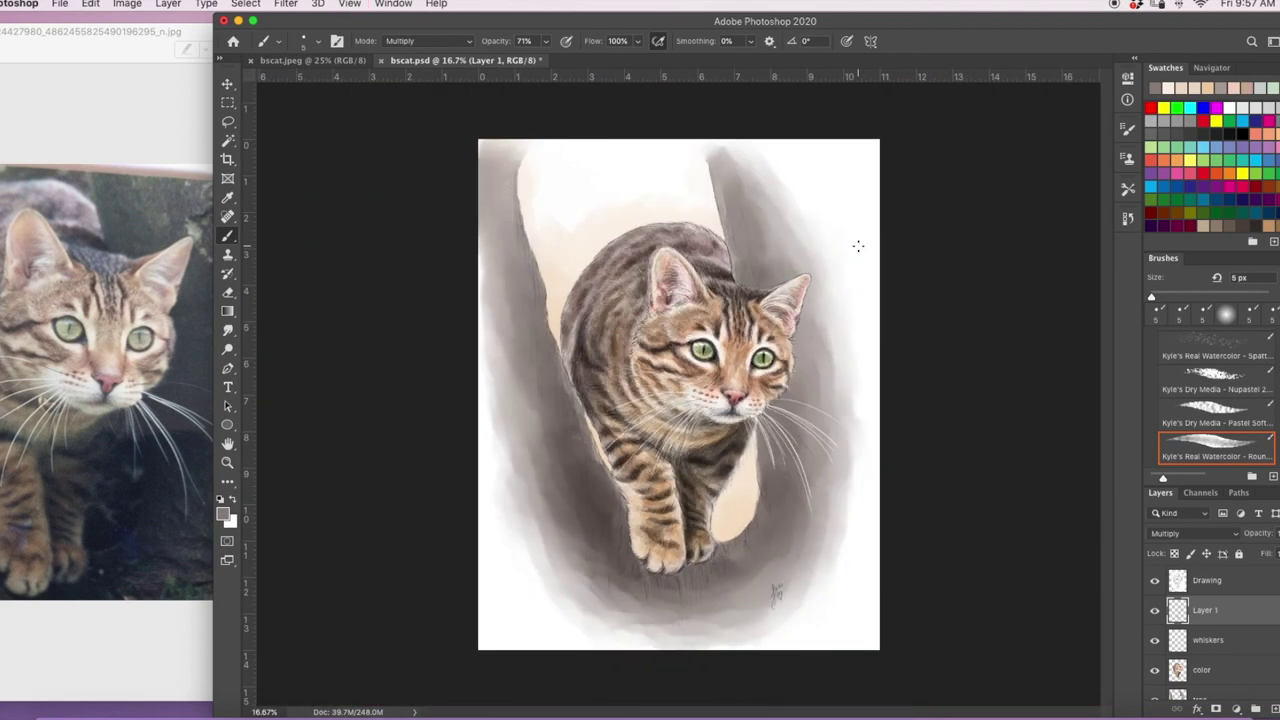
pyautogui.press('super+plus')
pyautogui.press('super+plus')
pyautogui.press('super+plus')
pyautogui.moveTo(596, 388)
pyautogui.mouseDown()
pyautogui.moveTo(556, 348)
pyautogui.moveTo(542, 306)
pyautogui.mouseUp()
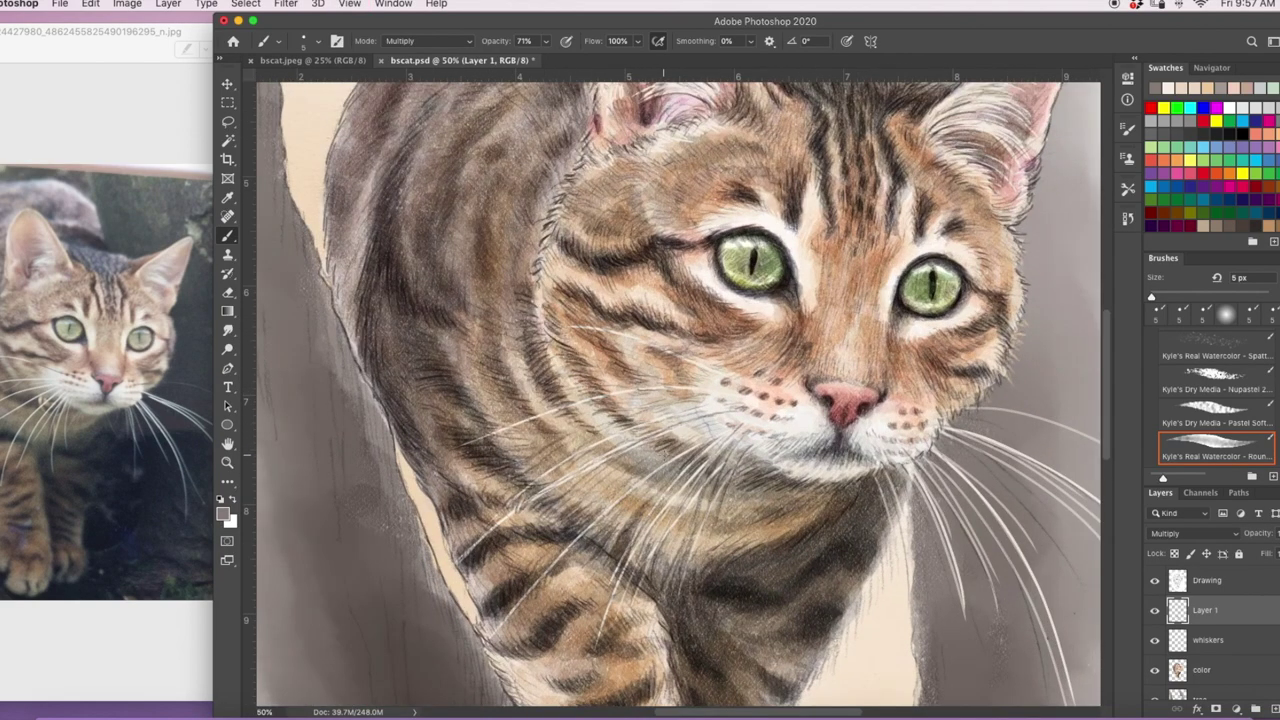
pyautogui.scroll(-3, 830, 487)
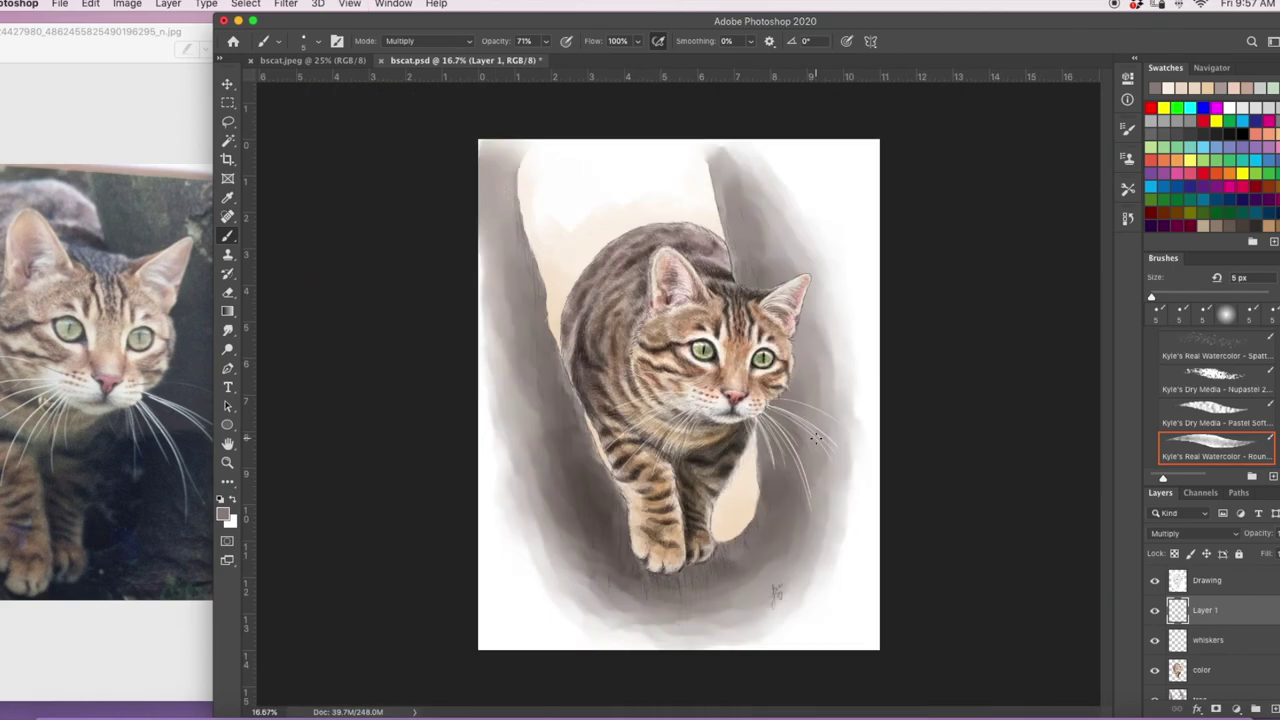
# - Rename the layer holding the dark fur strokes as outline
pyautogui.press('super+plus')
pyautogui.press('super+plus')
pyautogui.press('super+plus')
pyautogui.doubleClick(1204, 610)
pyautogui.write('outline')
pyautogui.press('Return')
# - Lasso the artist's signature on the Drawing layer, move it down and outward onto the white area near the page's lower-right corner, and deselect it
pyautogui.click(1207, 581)
pyautogui.click(228, 122)
pyautogui.moveTo(797, 488); pyautogui.dragTo(797, 494)
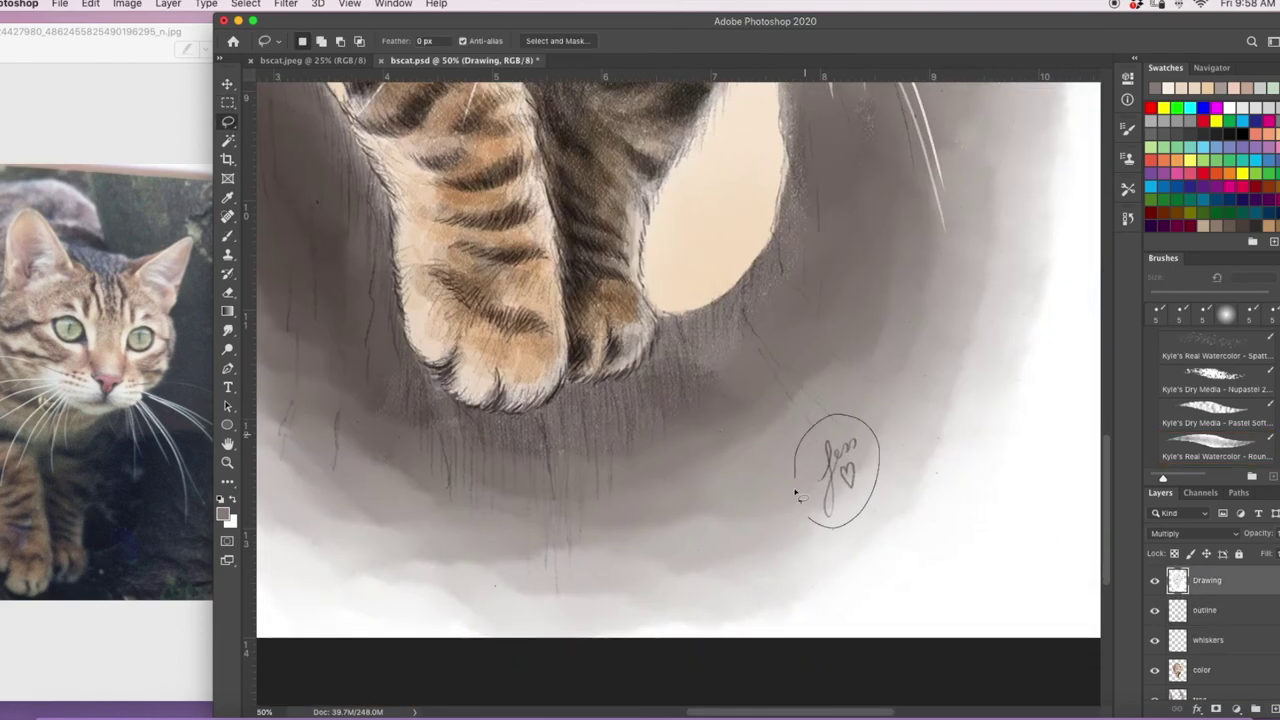
pyautogui.press('super+t')
pyautogui.press('super+minus')
pyautogui.press('super+minus')
pyautogui.press('Return')
pyautogui.moveTo(760, 436)
pyautogui.mouseDown()
pyautogui.moveTo(856, 460)
pyautogui.moveTo(874, 394)
pyautogui.moveTo(861, 513)
pyautogui.moveTo(903, 389)
pyautogui.moveTo(868, 430)
pyautogui.moveTo(872, 518)
pyautogui.mouseUp()
pyautogui.press('super+plus')
pyautogui.press('super+plus')
pyautogui.press('super+plus')
pyautogui.press('super+plus')
pyautogui.press('super+d')
# - Switch back to the outline layer with the Brush tool for further painting
pyautogui.click(1205, 610)
pyautogui.click(228, 236)
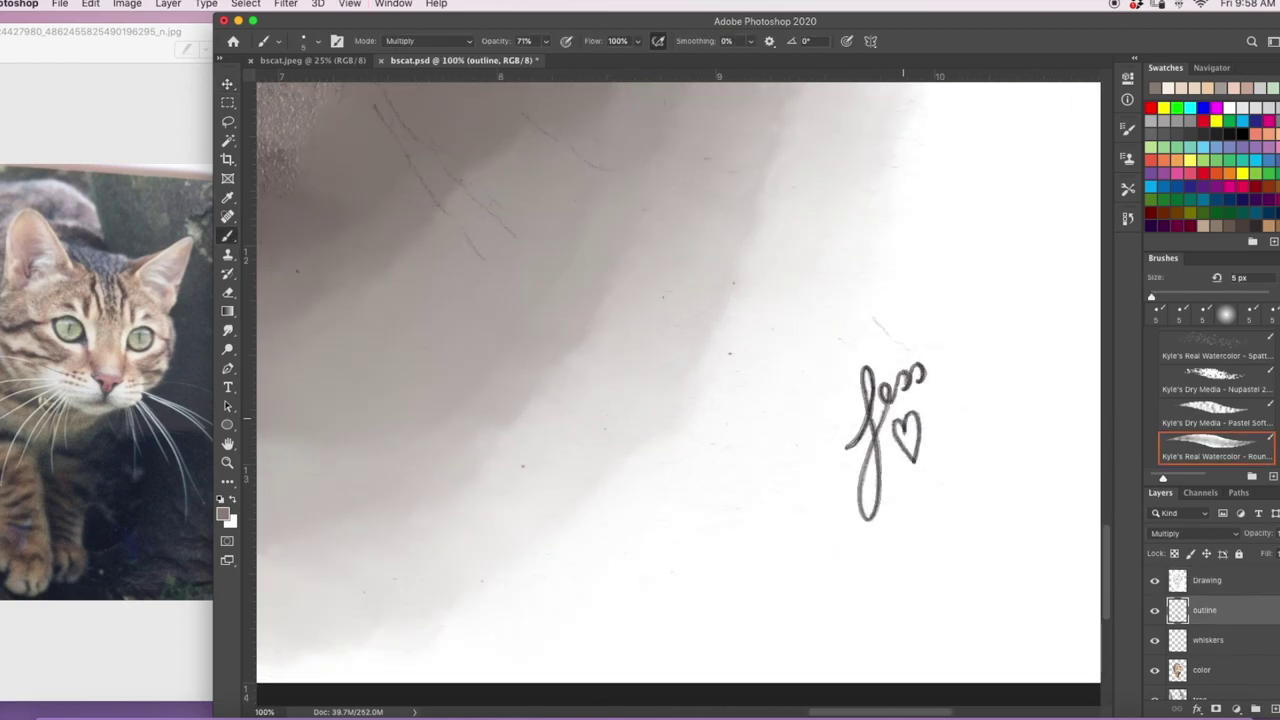